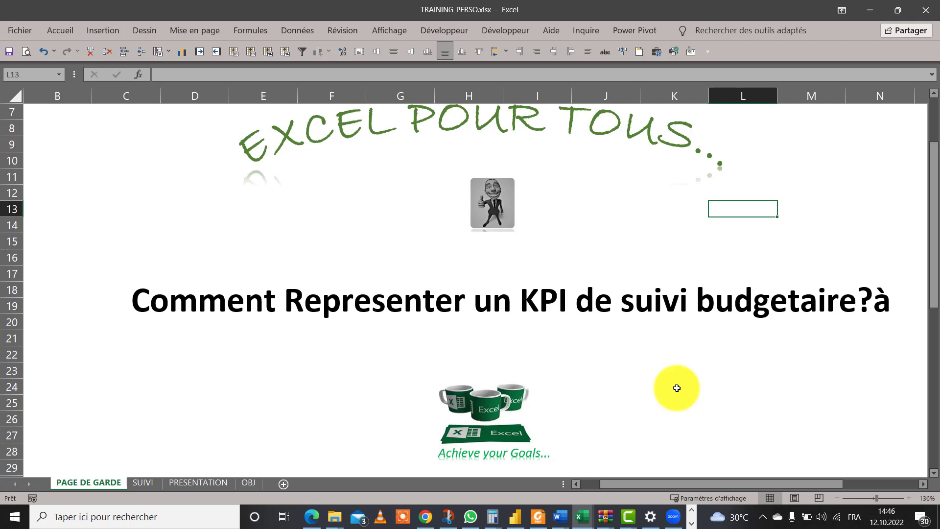
- Delete the stray "à" at the end of the title text on the PAGE DE GARDE sheet
left_click_drag(719, 485, 739, 483)
left_click(814, 302)
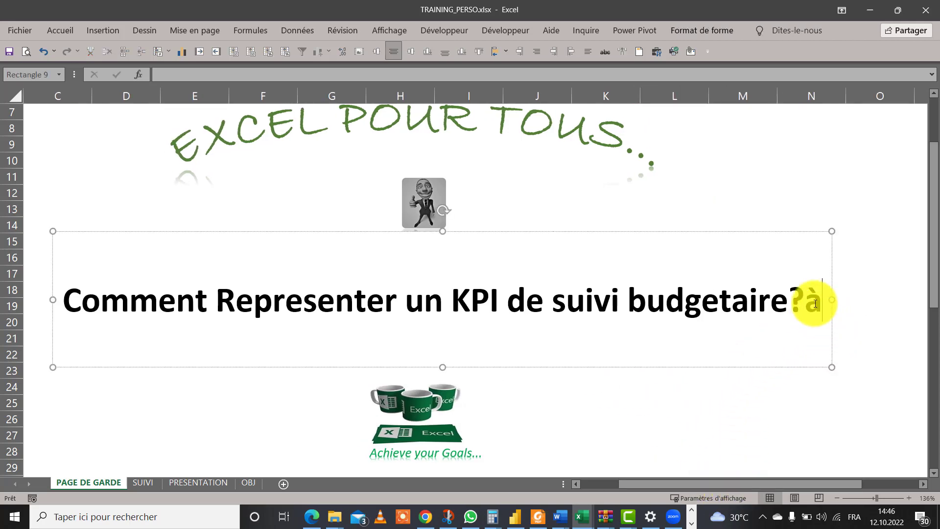
key("BackSpace")
left_click(697, 397)
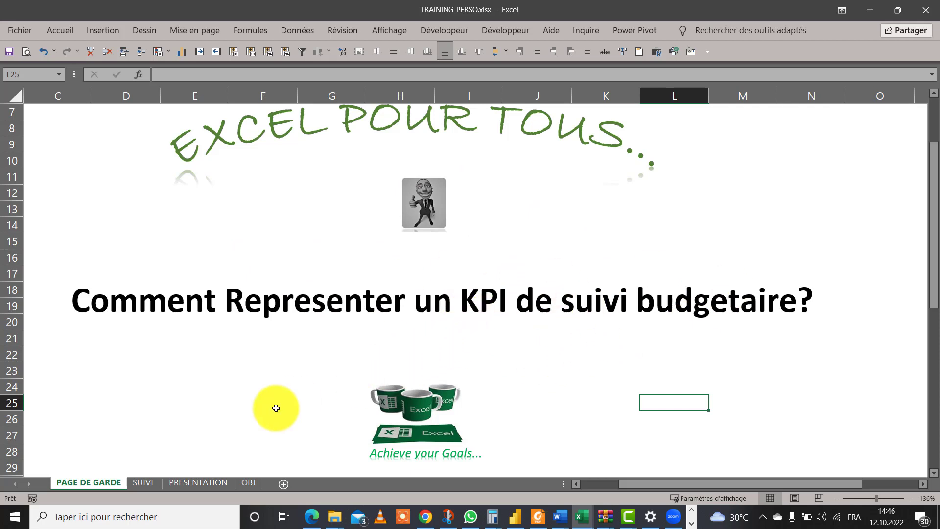
- Examine the model KPI card on the OBJ sheet and the shaded cells of the SUIVI sheet's header, monthly table and summary
left_click(248, 483)
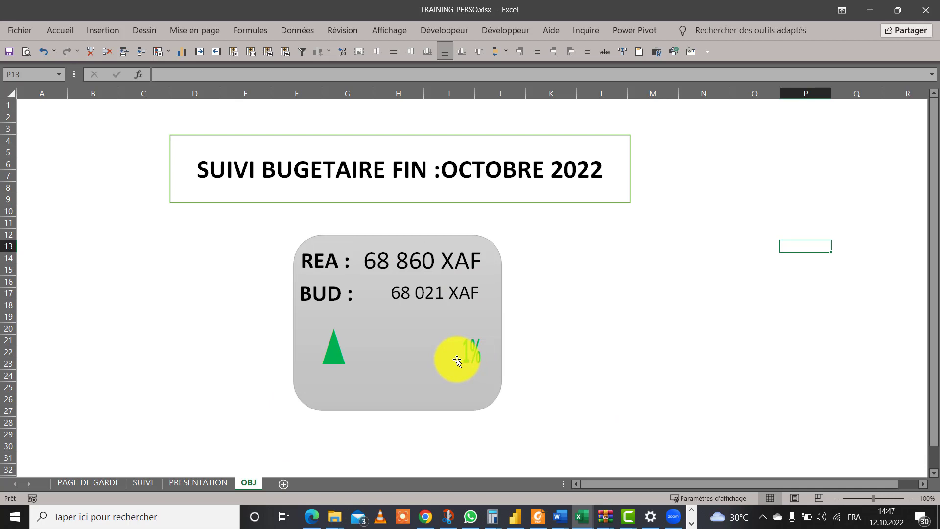
left_click(137, 483)
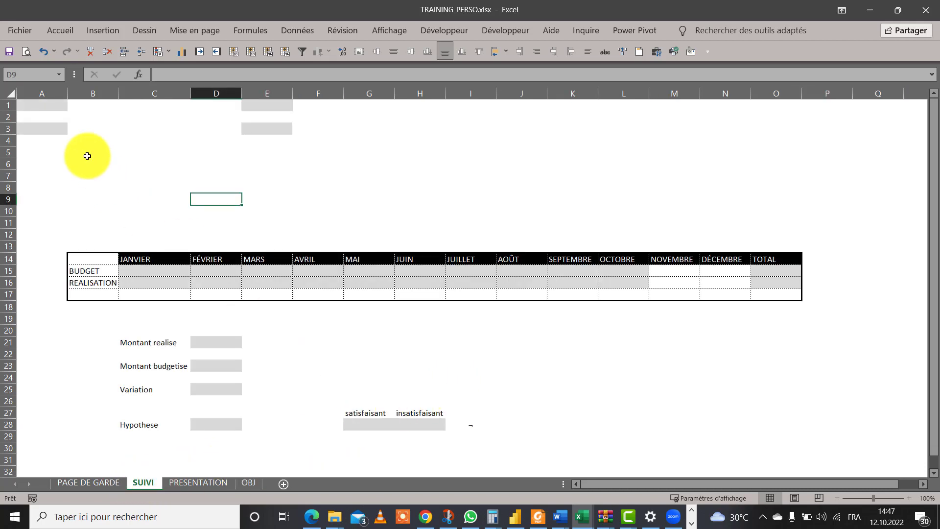
left_click(52, 107)
left_click(51, 125)
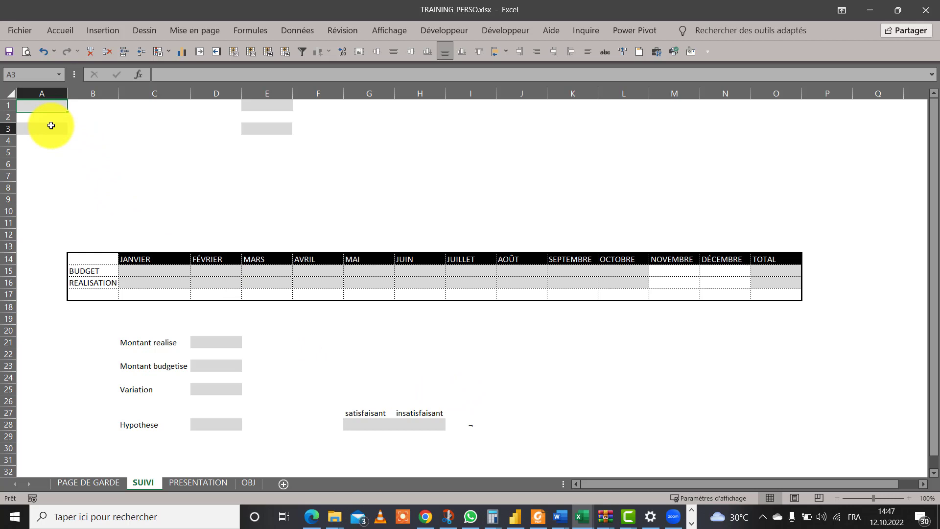
left_click(273, 109)
left_click(272, 125)
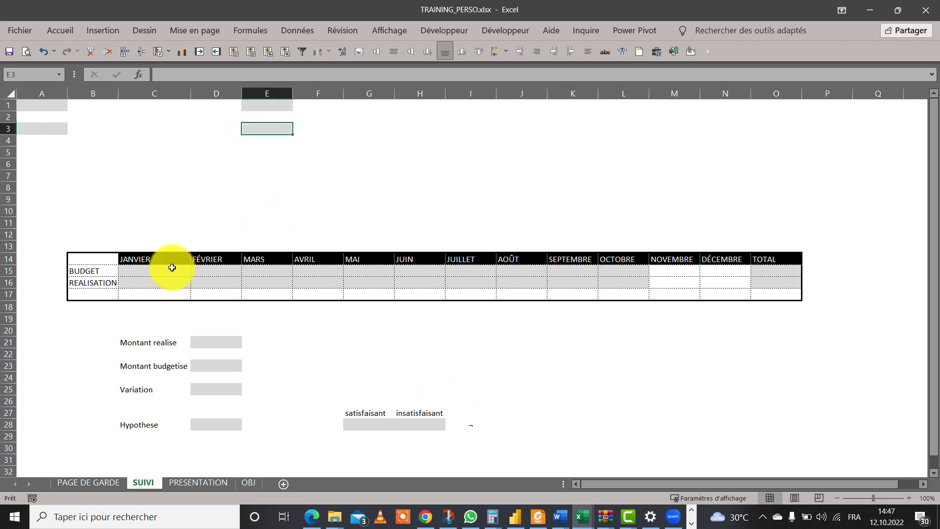
left_click(166, 283)
left_click(223, 283)
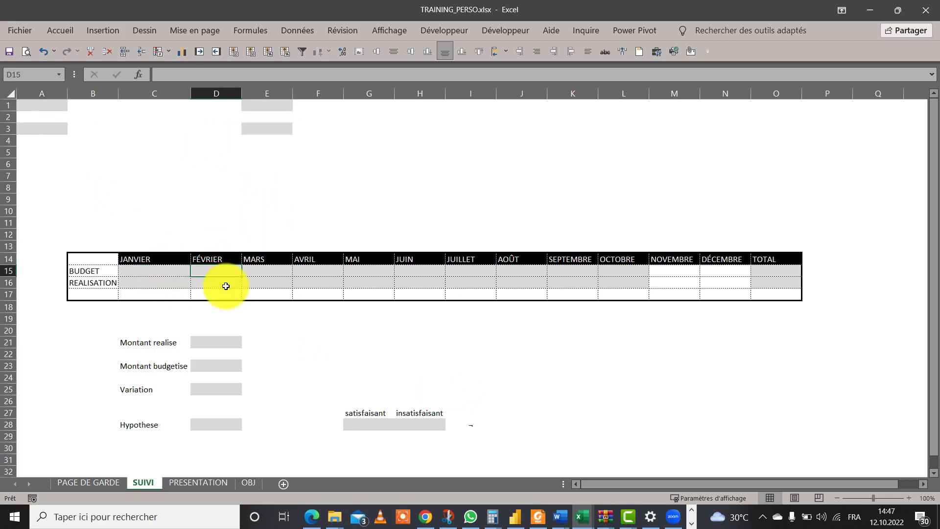
left_click(279, 281)
left_click(327, 282)
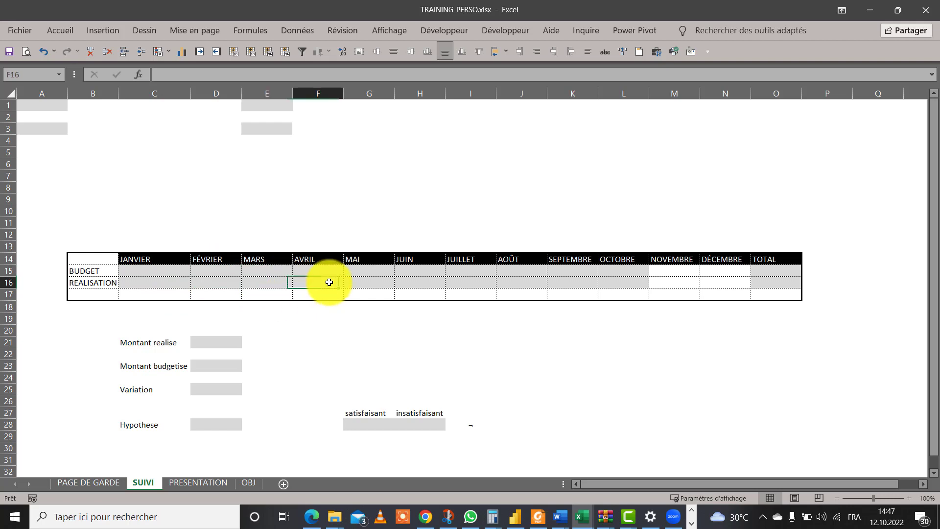
left_click(389, 280)
left_click(427, 284)
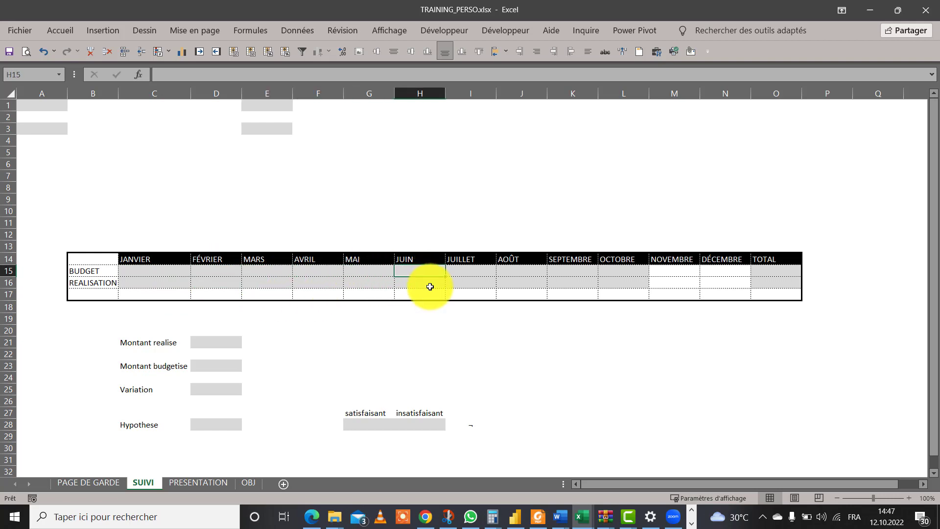
left_click(473, 280)
left_click(756, 281)
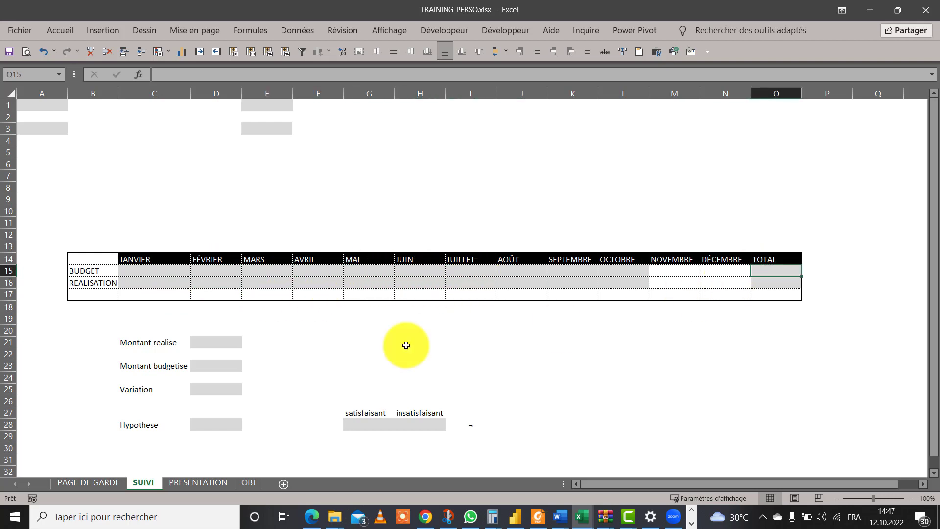
left_click(210, 345)
left_click(207, 368)
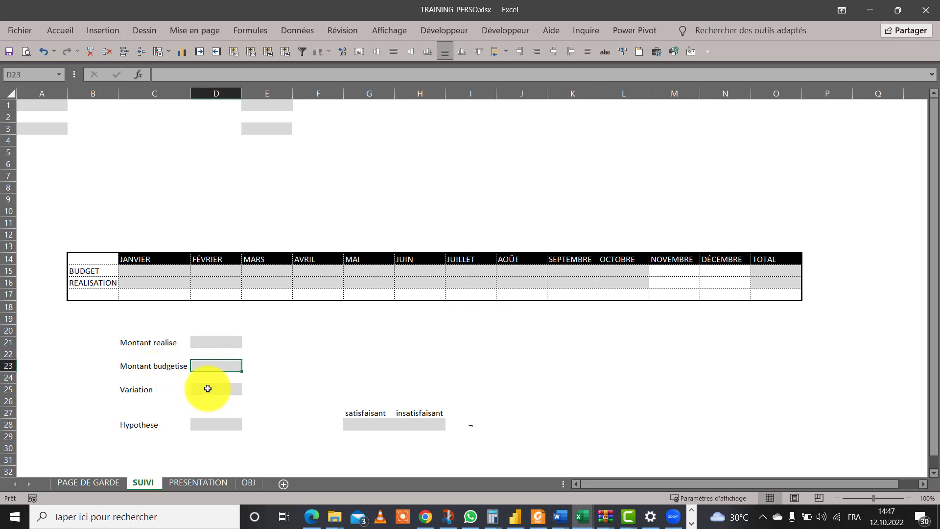
left_click(207, 388)
- Review the PRESENTATION sheet against the OBJ model's title and KPI card, and the title cell A1 on SUIVI
left_click(194, 482)
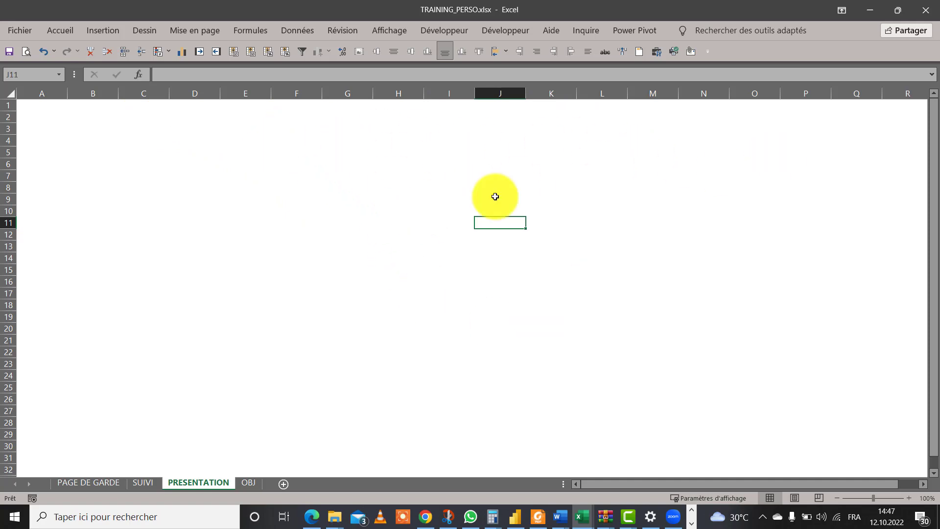
left_click(301, 187)
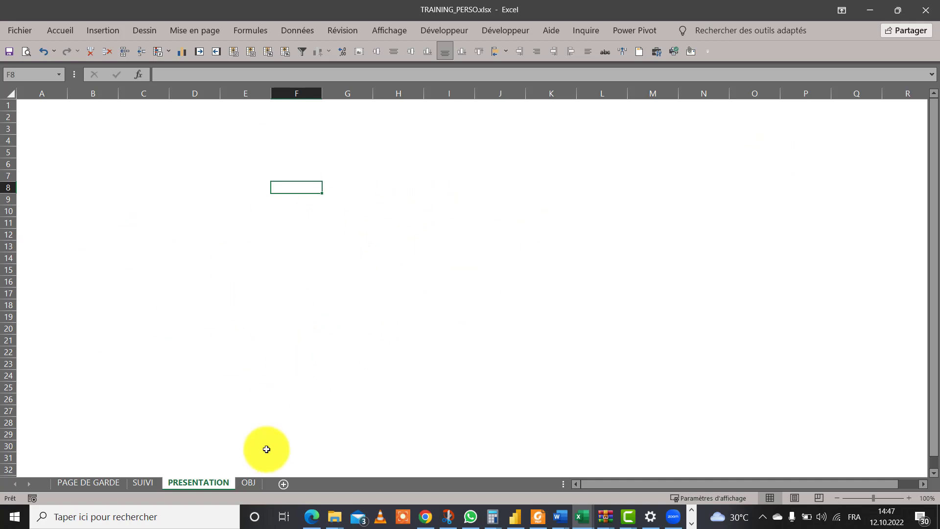
left_click(247, 483)
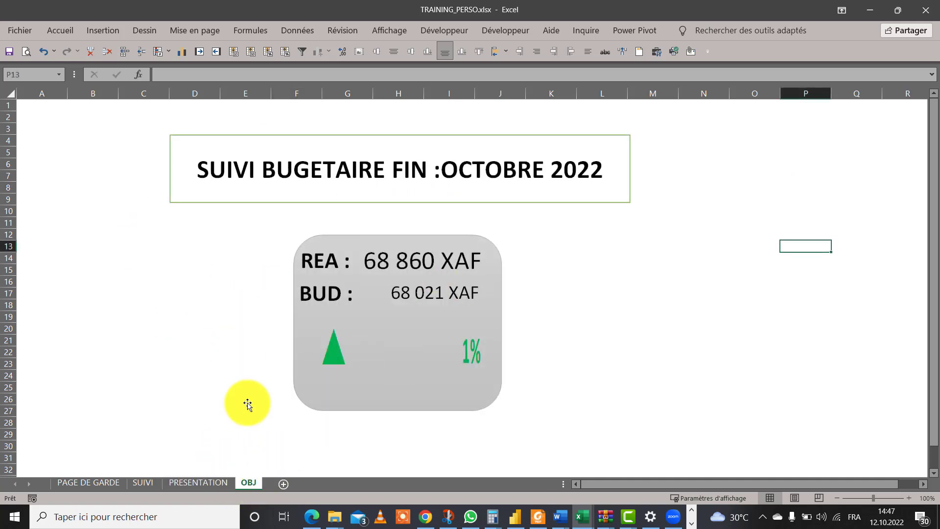
left_click(145, 484)
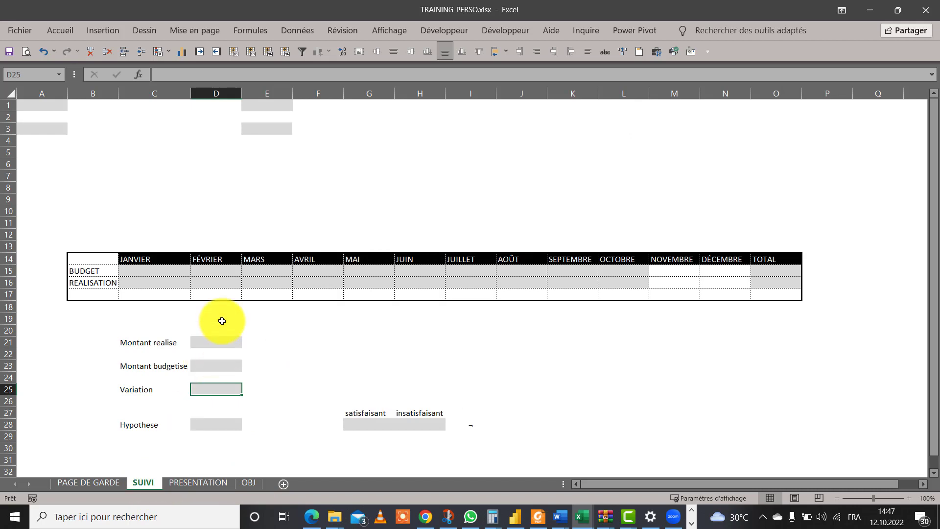
left_click(46, 107)
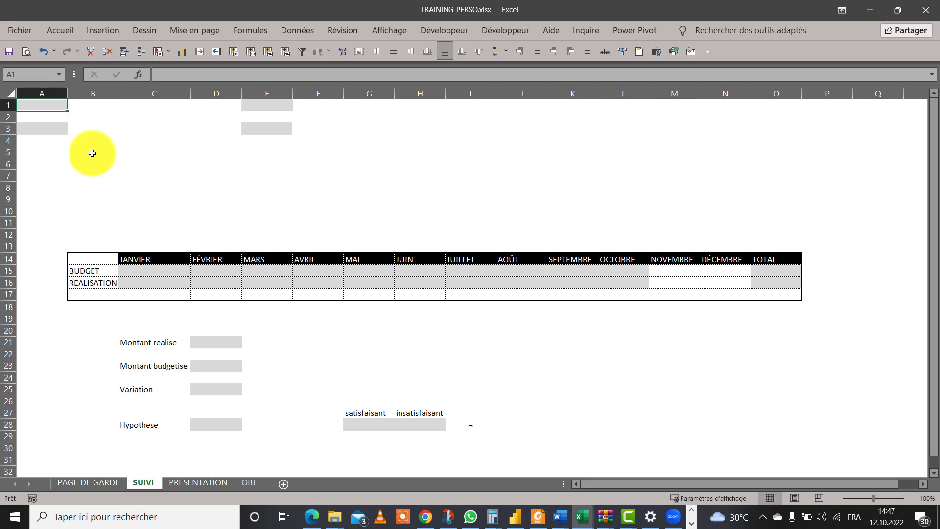
left_click(249, 483)
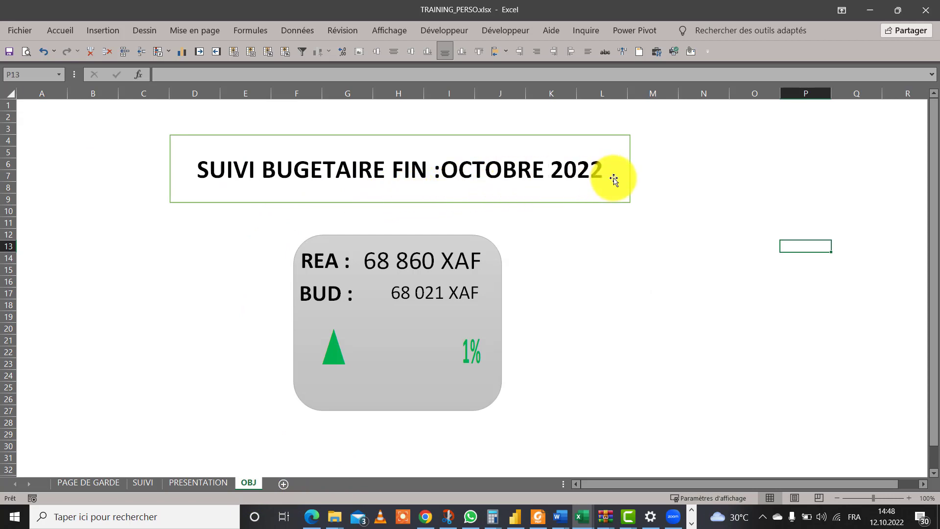
left_click(216, 484)
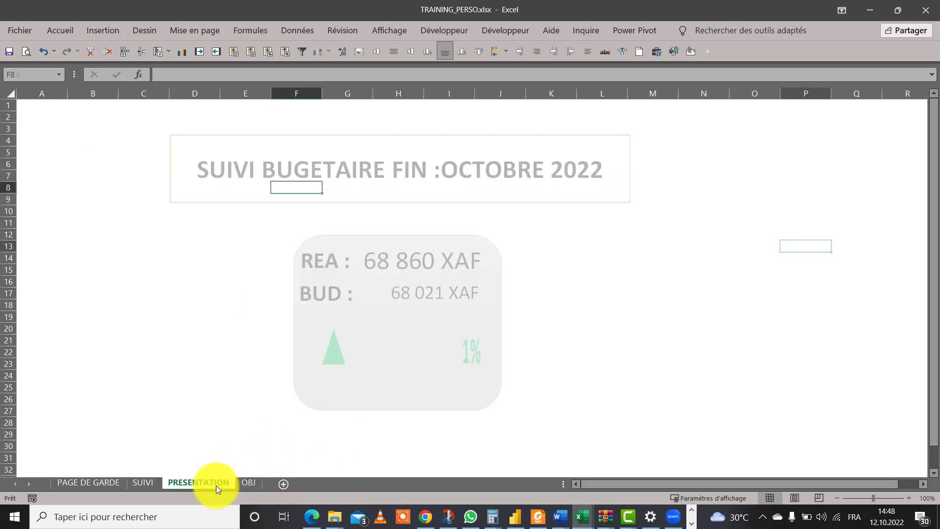
- Enter the title text "SUIVI BUDGETAIRE FIN :" in cell A1 of the SUIVI sheet
left_click(133, 482)
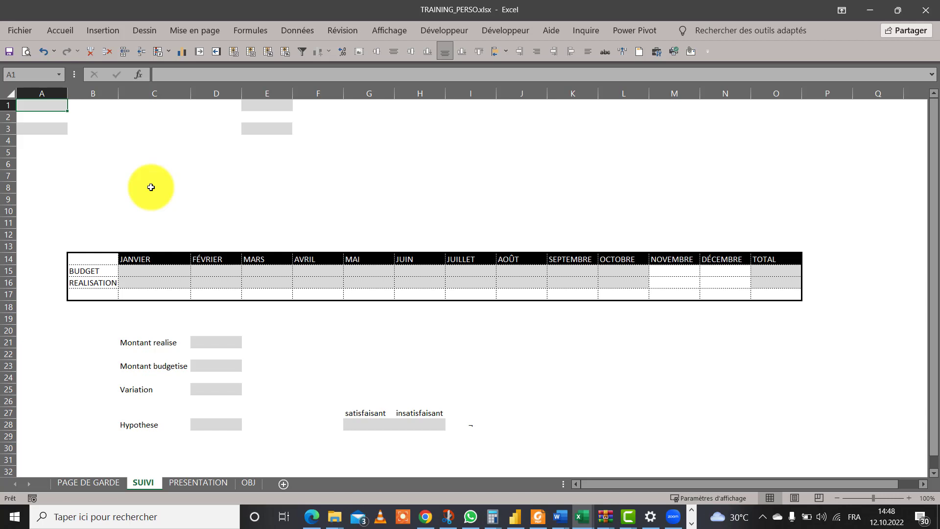
type("S")
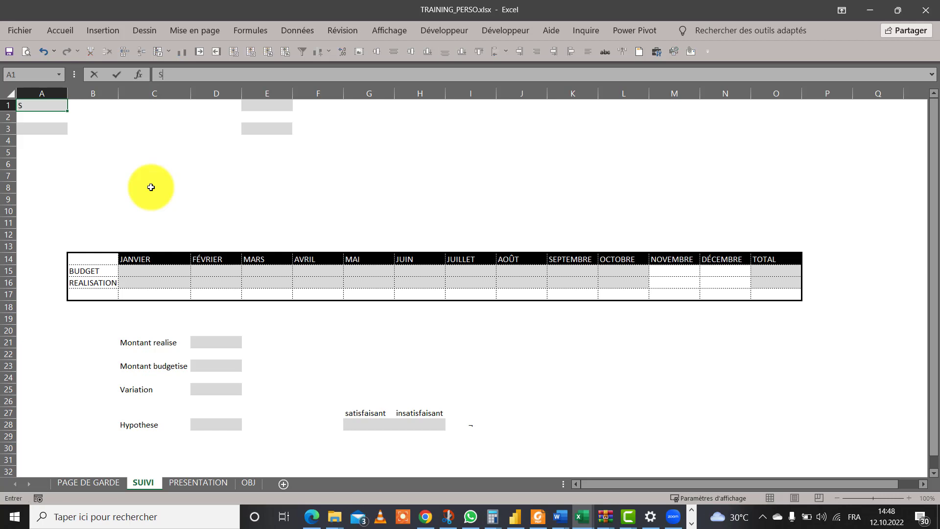
type("UIVI BUDGETAIRE")
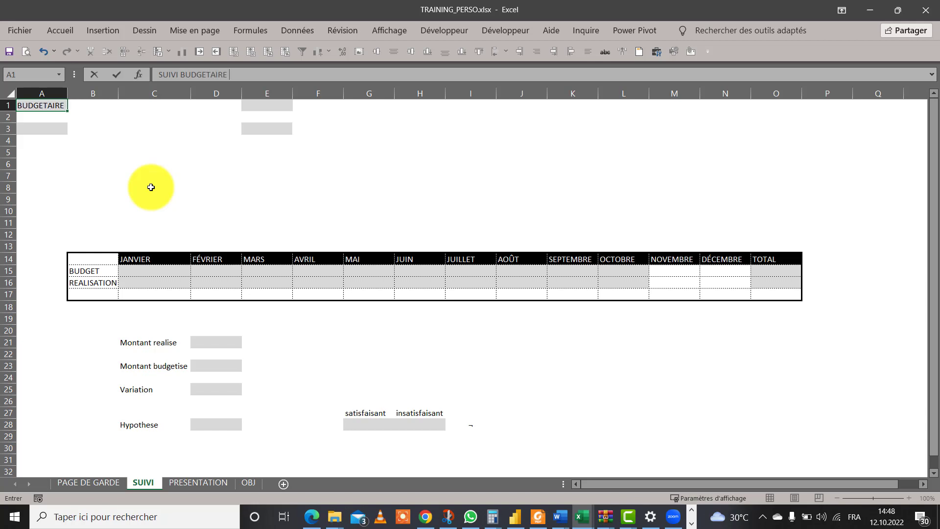
type(" FIN :")
key("Return")
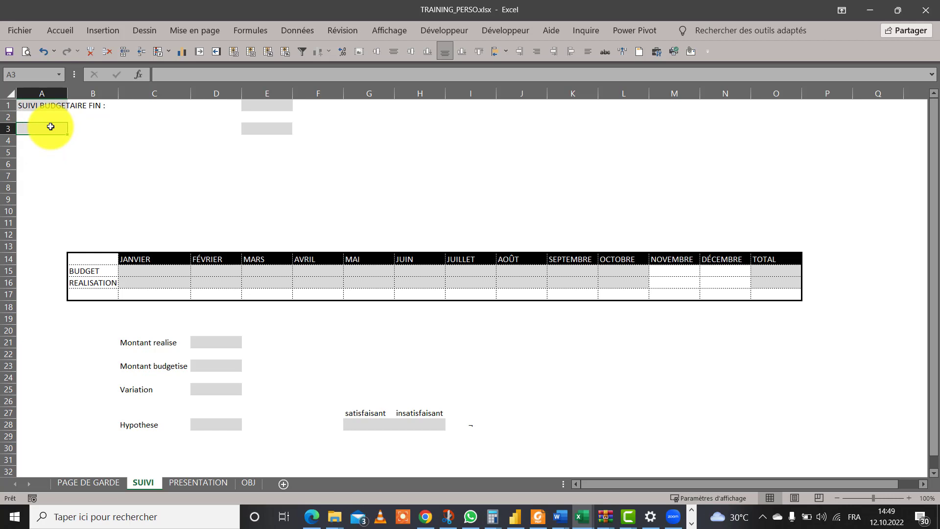
- Enter the formula =TEXTE(AUJOURDHUI();"mmmm aaaa") in cell A3 to return the current month and year as text
type("=te")
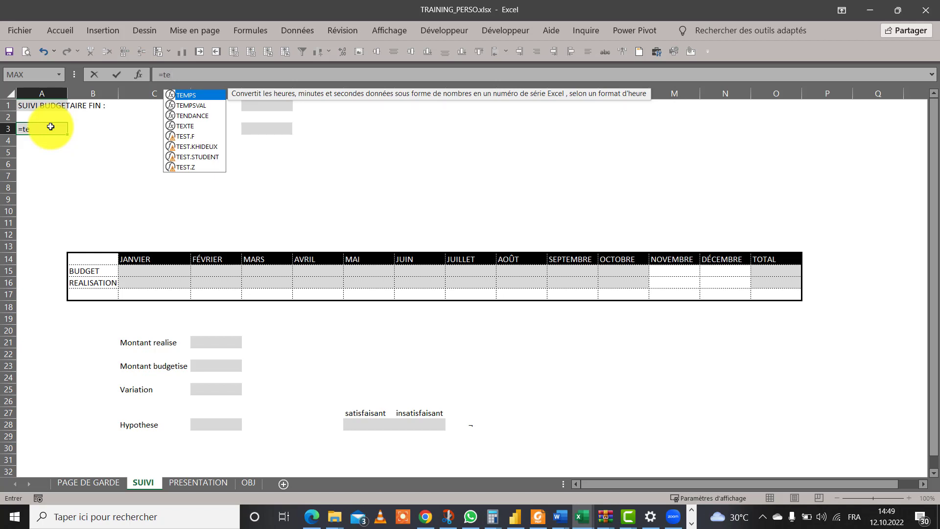
type("x")
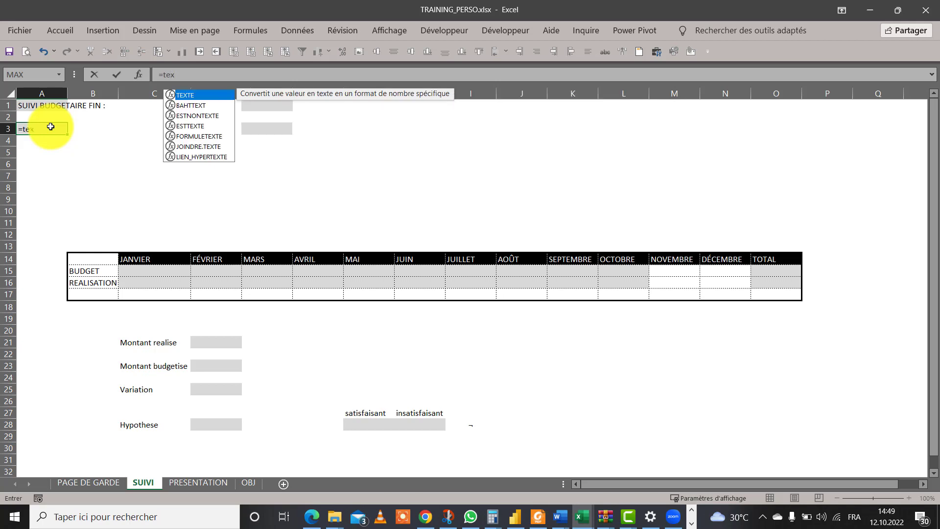
key("Tab")
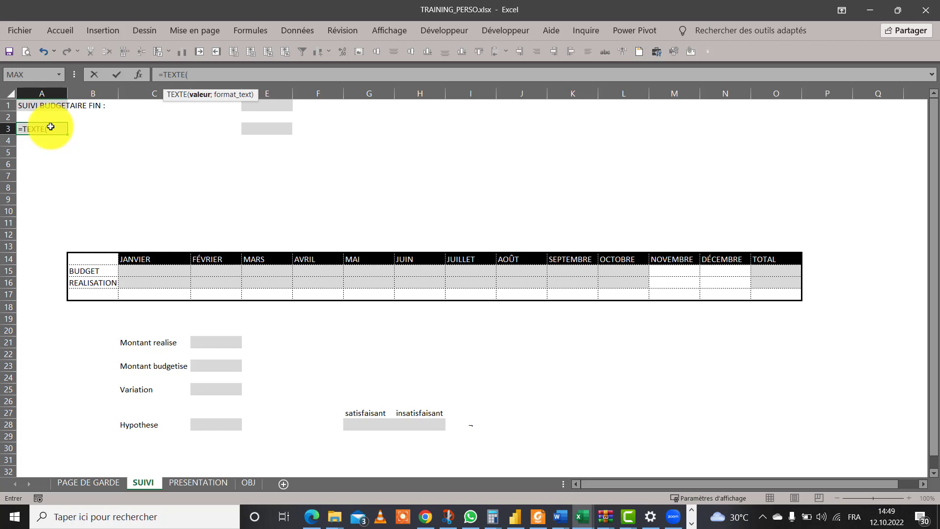
type("au")
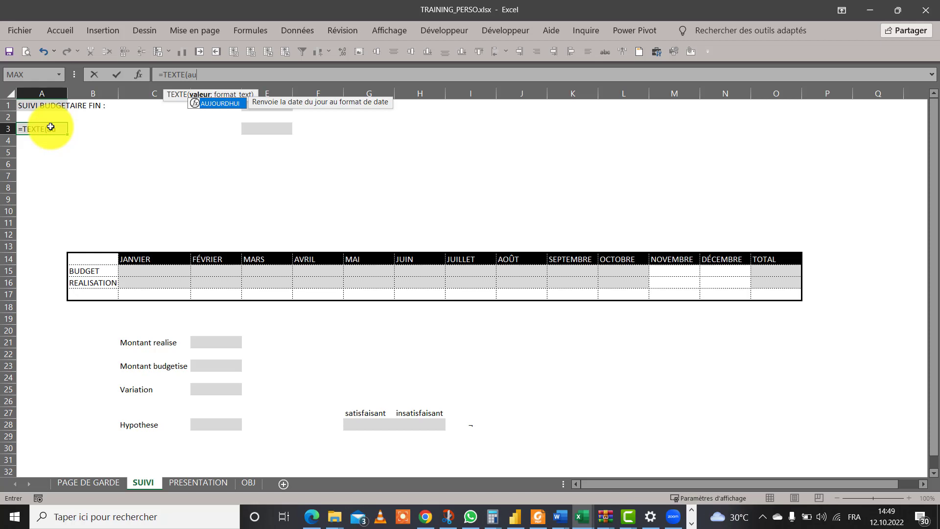
key("Tab")
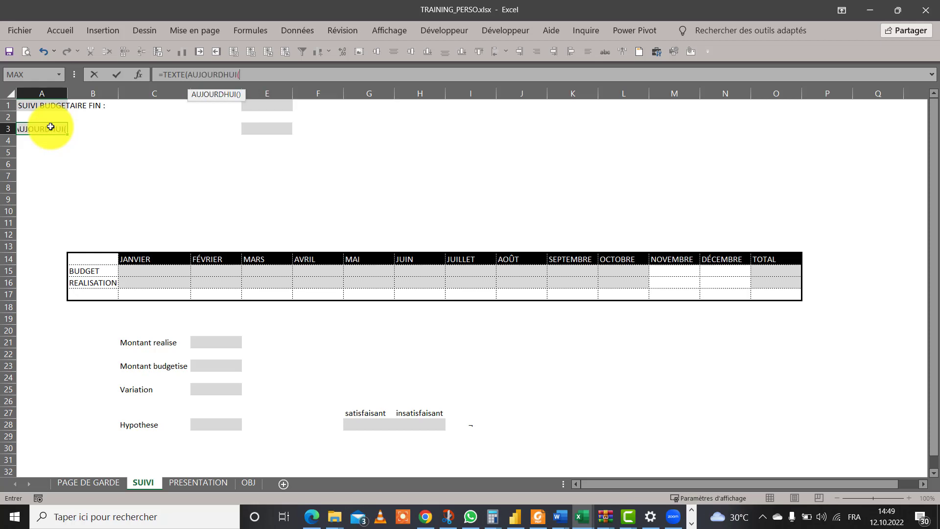
type(")")
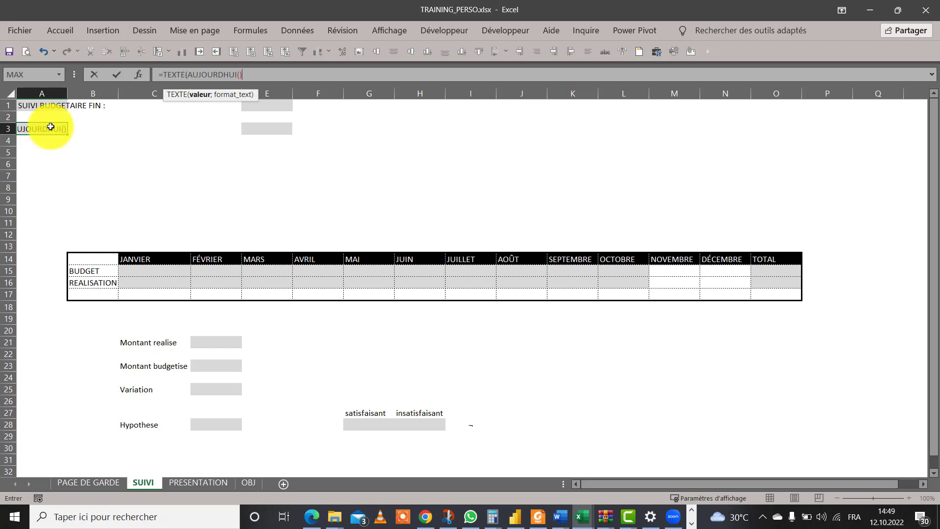
type(";\"")
type("mmmm")
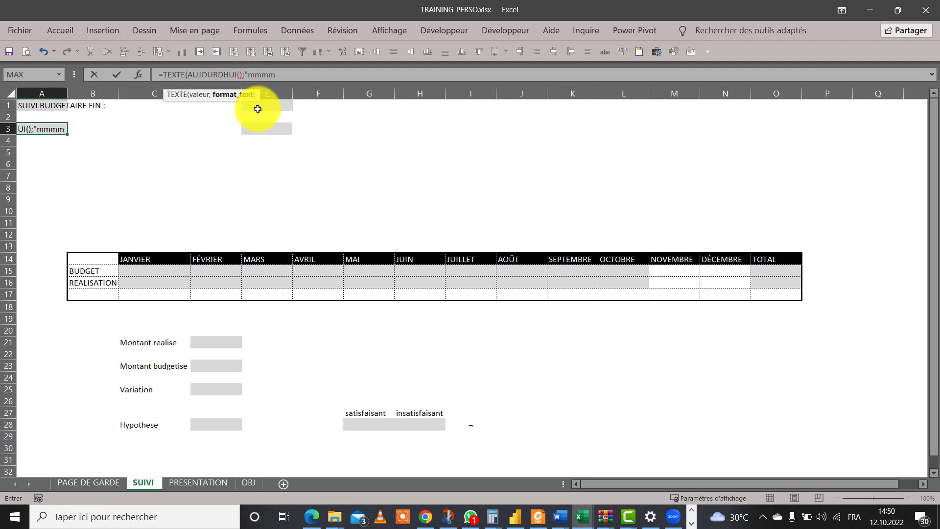
type("aaaa\")")
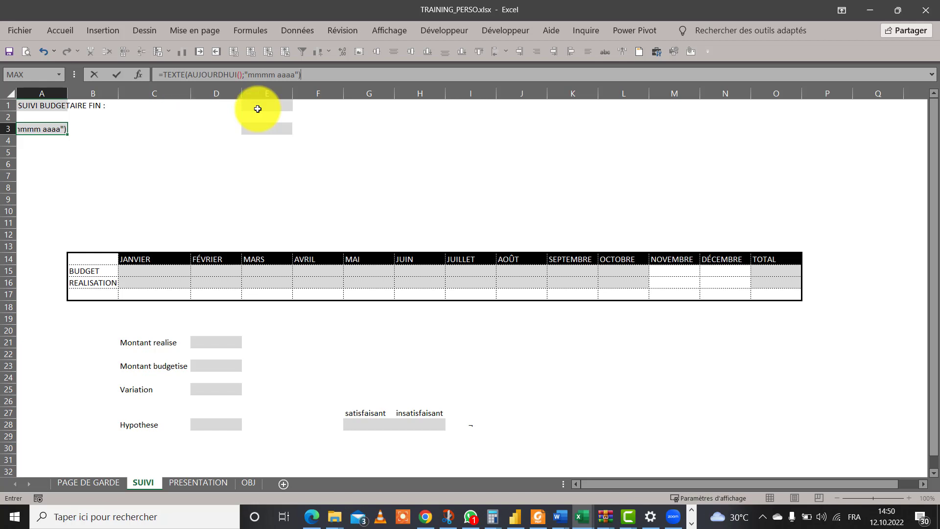
key("Return")
- Change the format text in cell A3's formula to "mmm aaaa" for an abbreviated month name
left_click(54, 130)
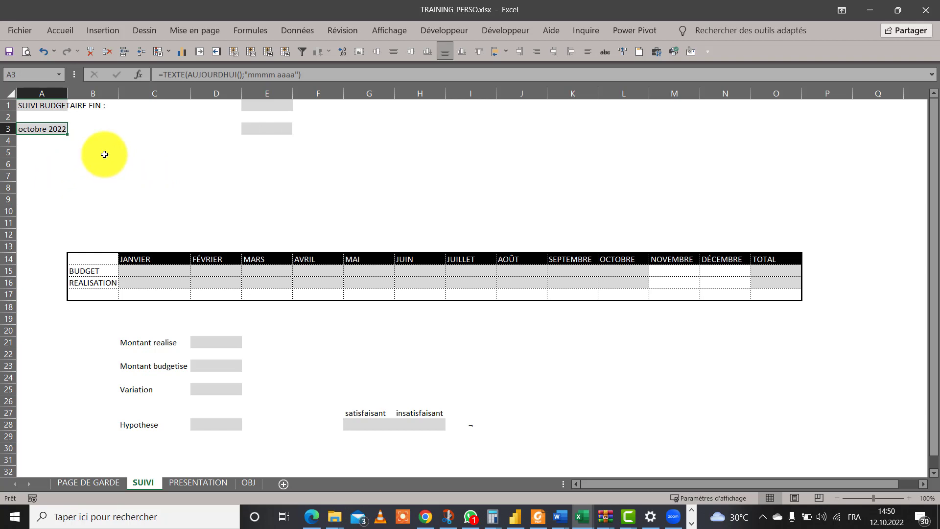
left_click(276, 77)
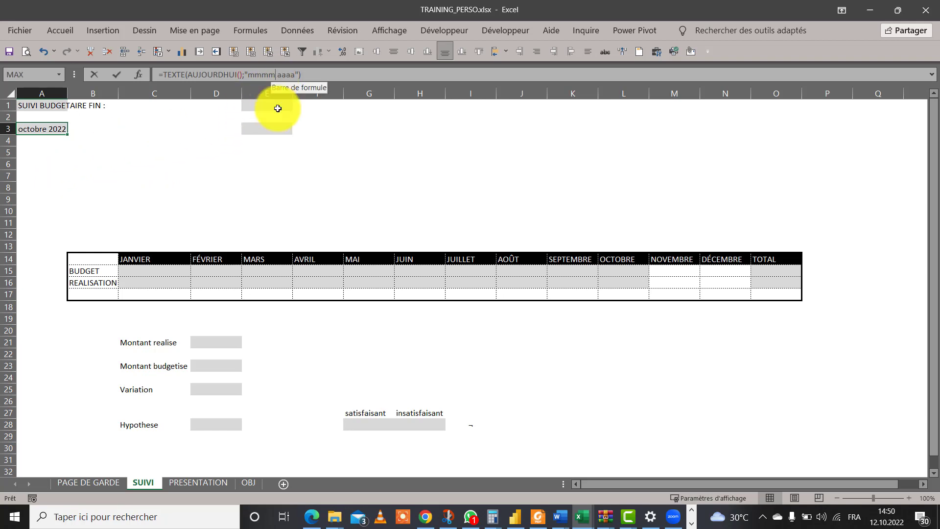
key("BackSpace")
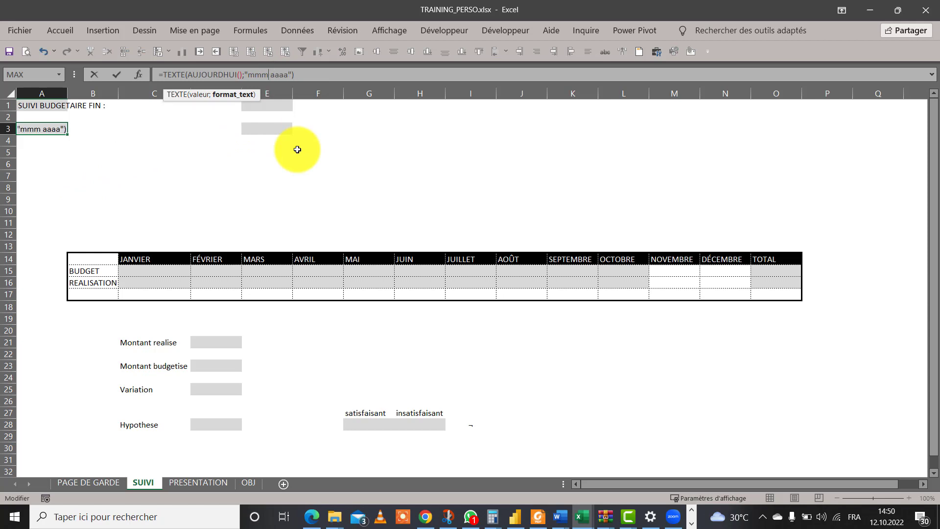
key("Return")
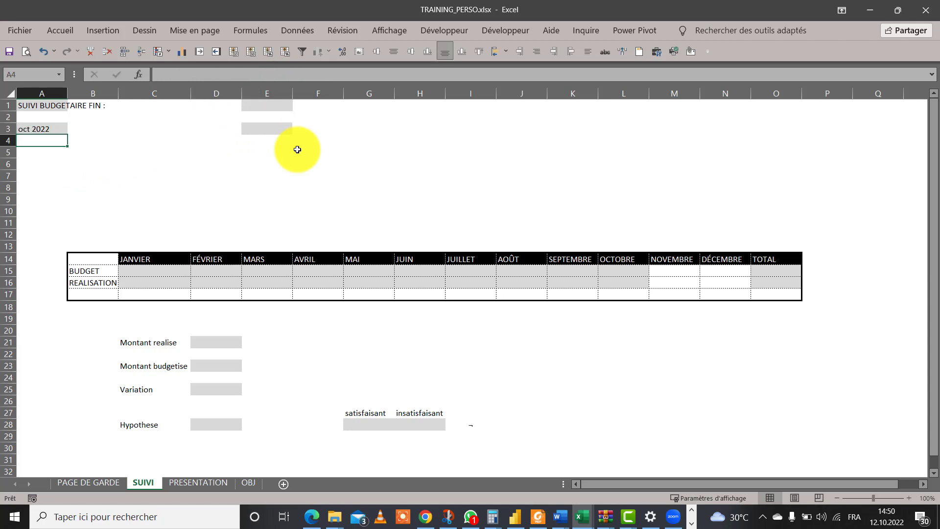
left_click(47, 126)
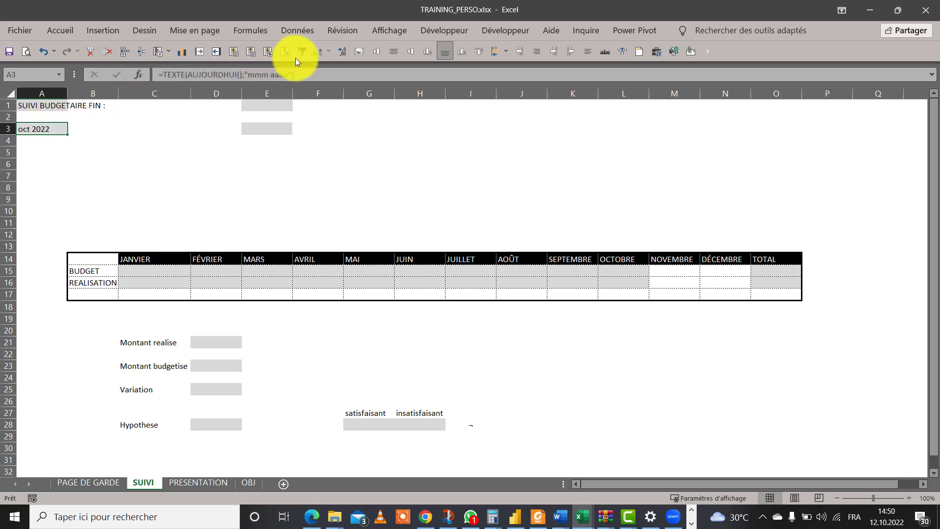
- Shorten the year code and extend the month code in cell A3's formula so its format text reads "mmmm aaa"
left_click(287, 75)
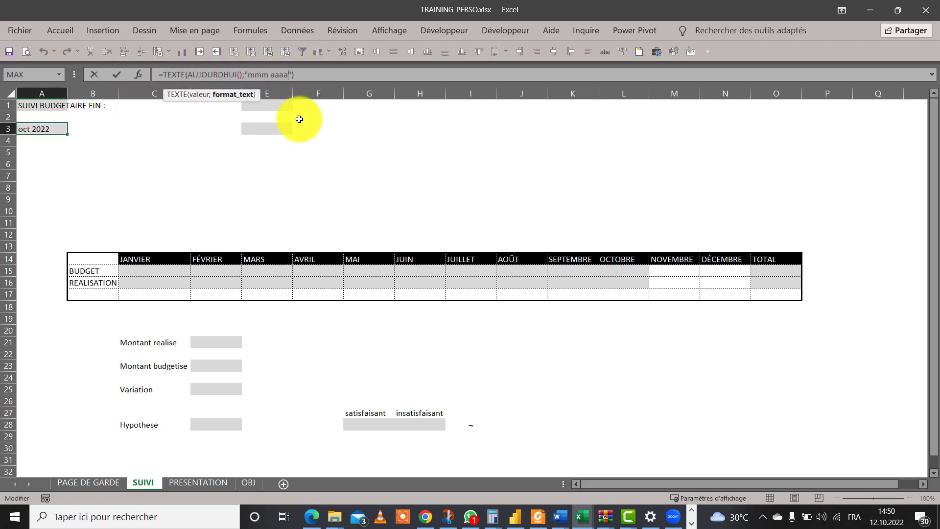
key("Return")
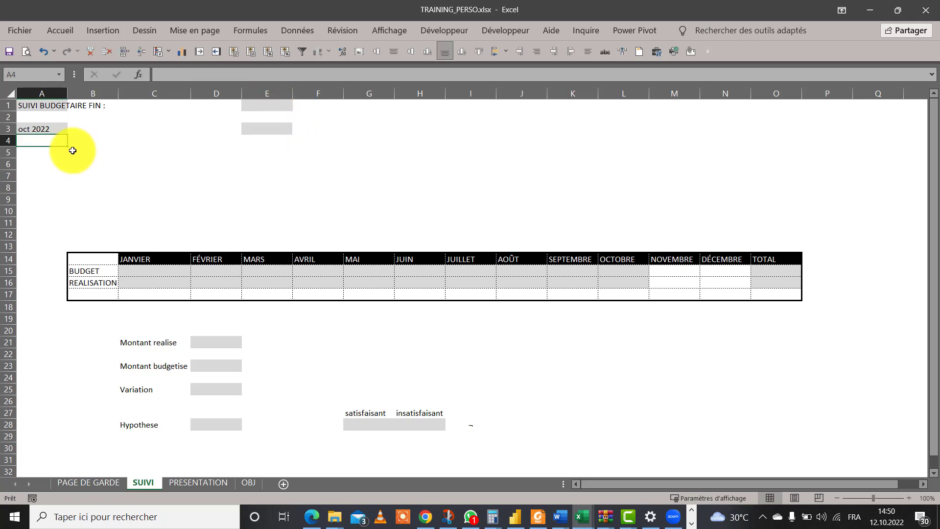
left_click(39, 130)
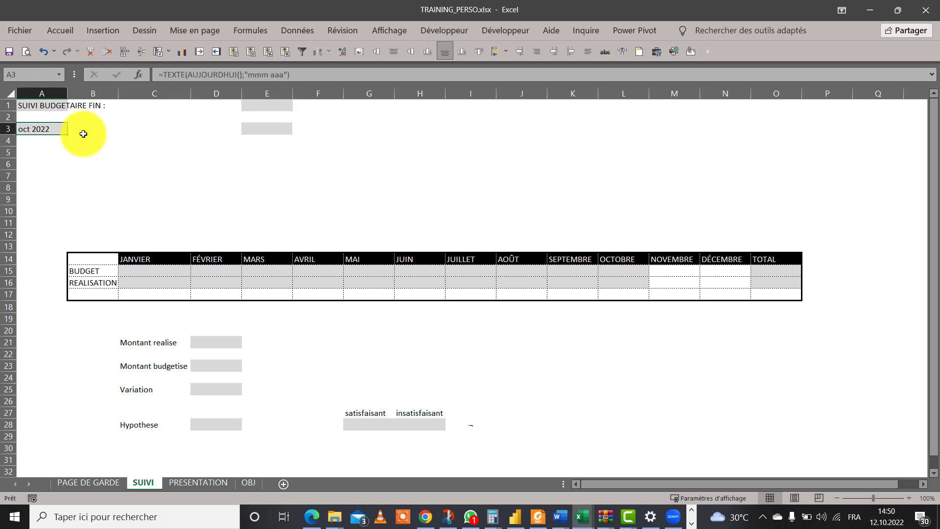
left_click(268, 74)
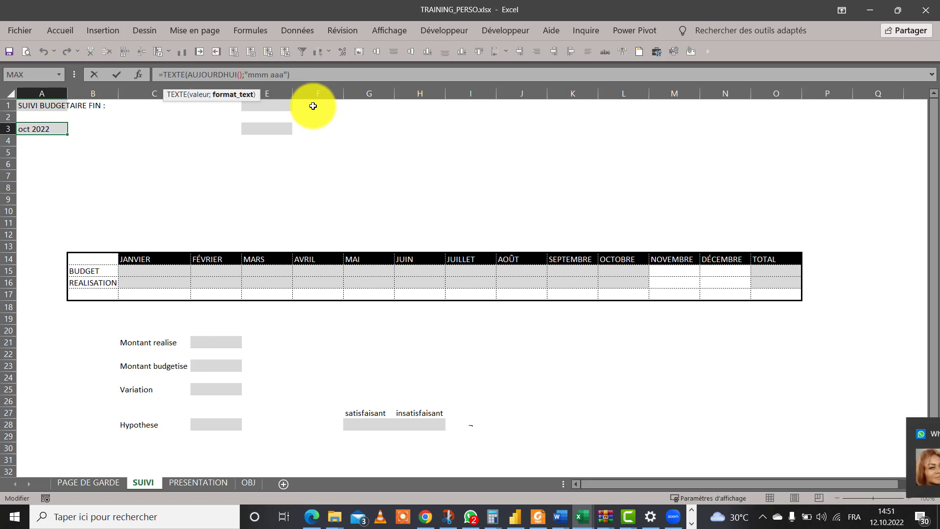
type("m")
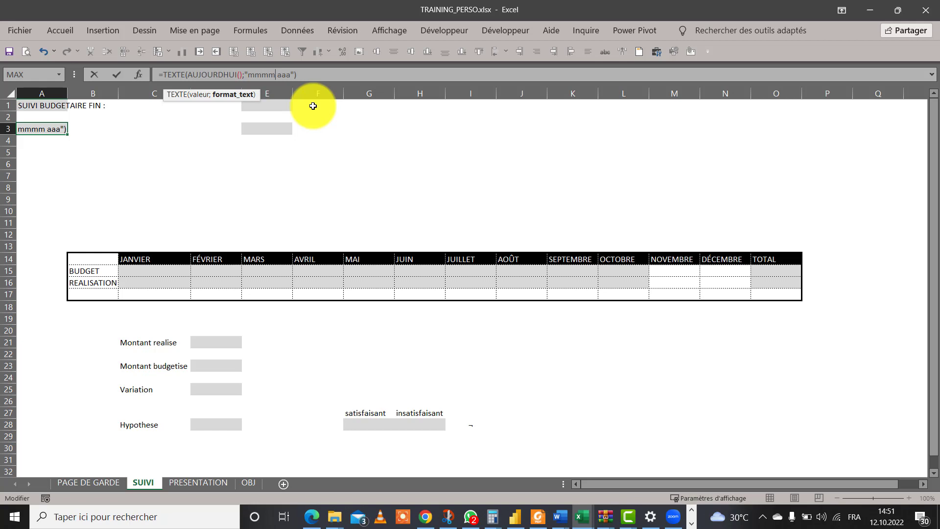
key("Return")
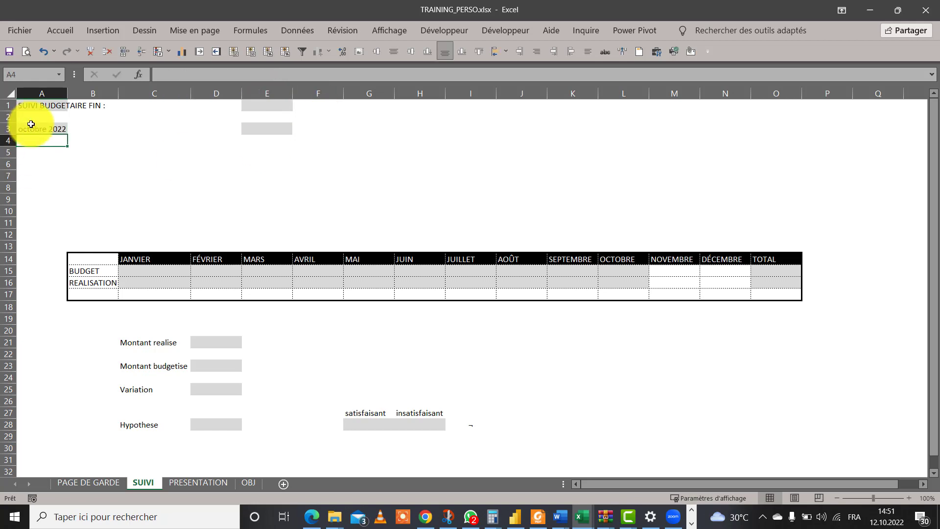
- Wrap cell A3's formula in MAJUSCULE so it reads =MAJUSCULE(TEXTE(AUJOURDHUI();"mmmm aaa"))
left_click(32, 128)
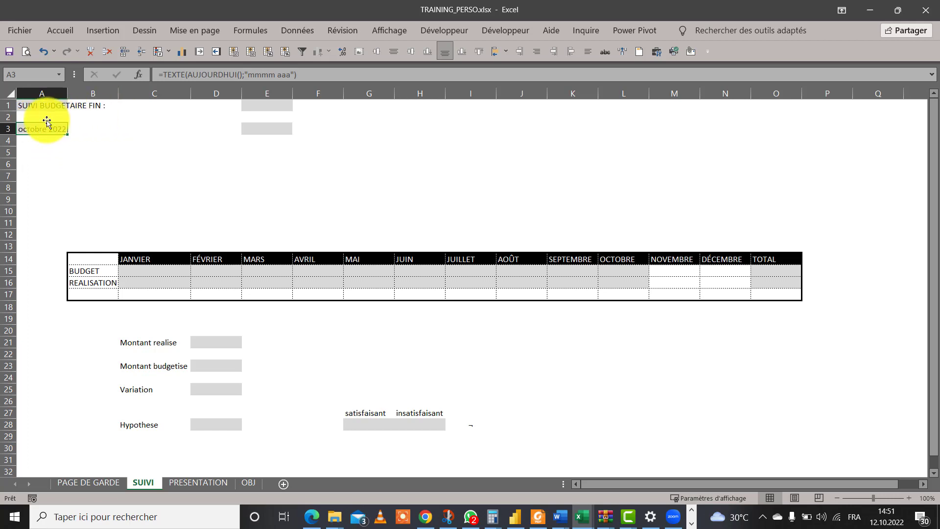
left_click(165, 74)
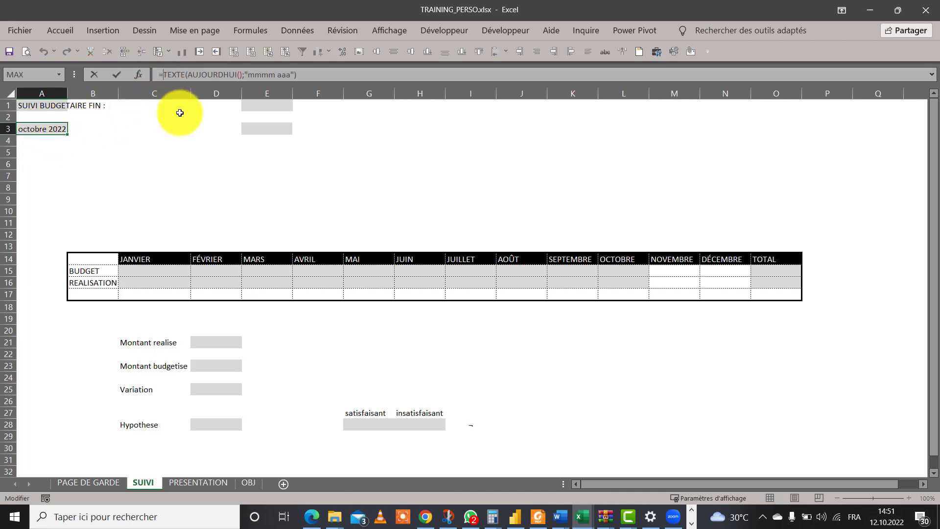
type("ma")
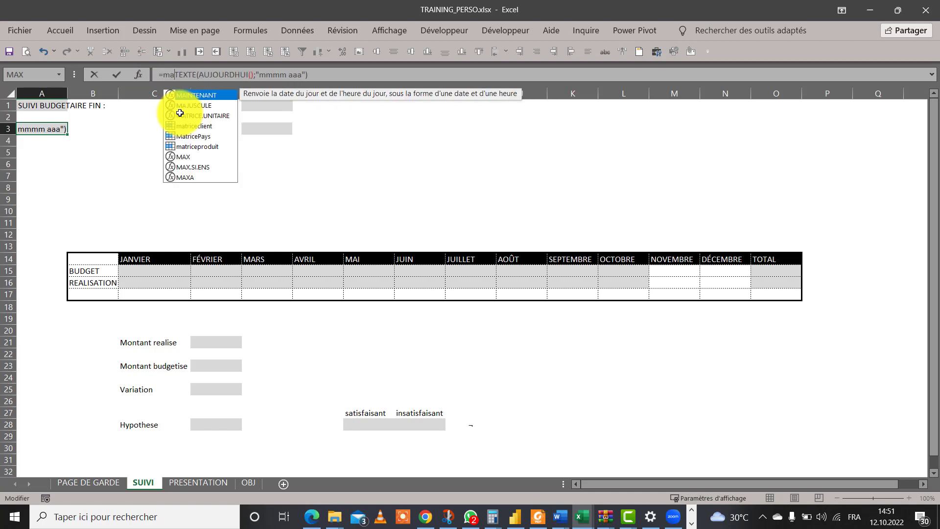
type("ju")
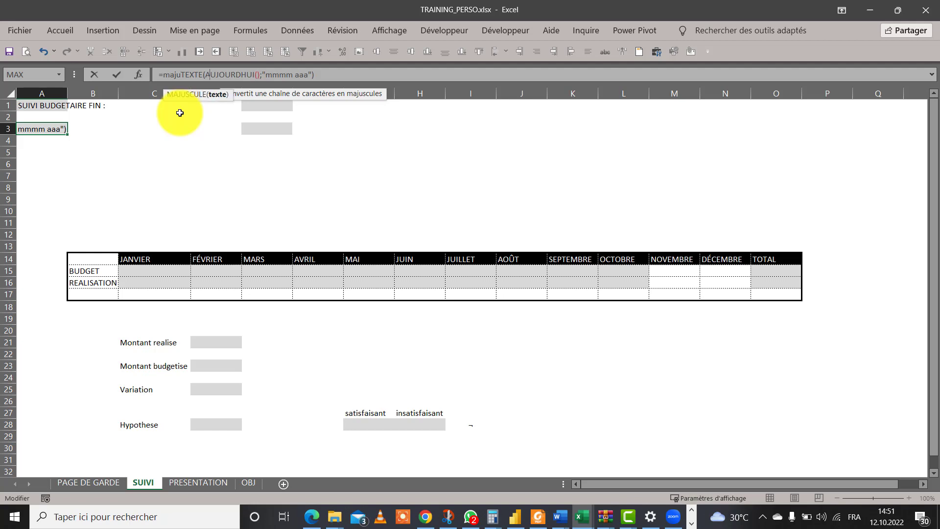
key("Tab")
left_click(349, 75)
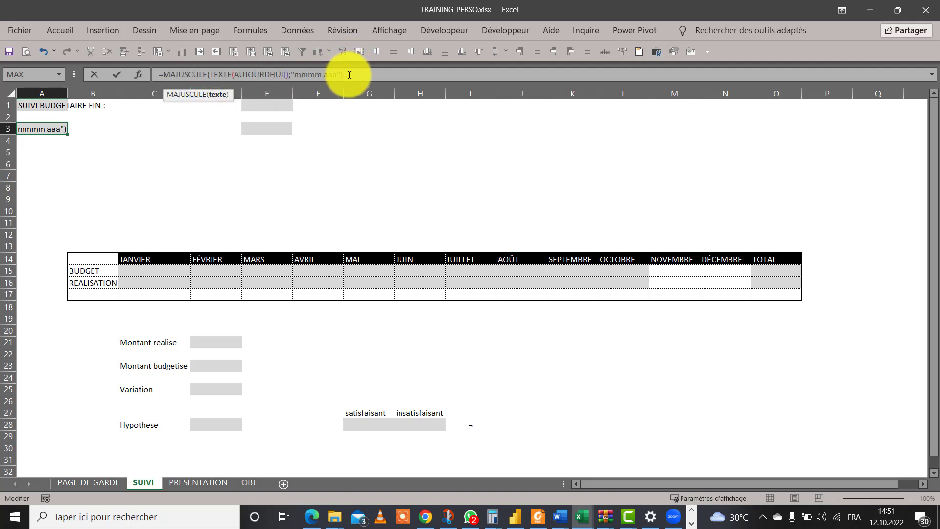
type(")")
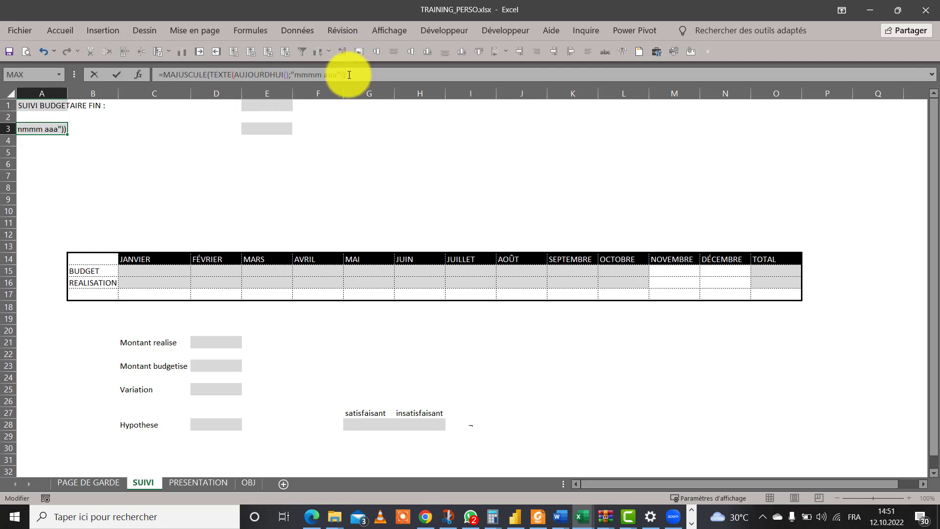
key("Return")
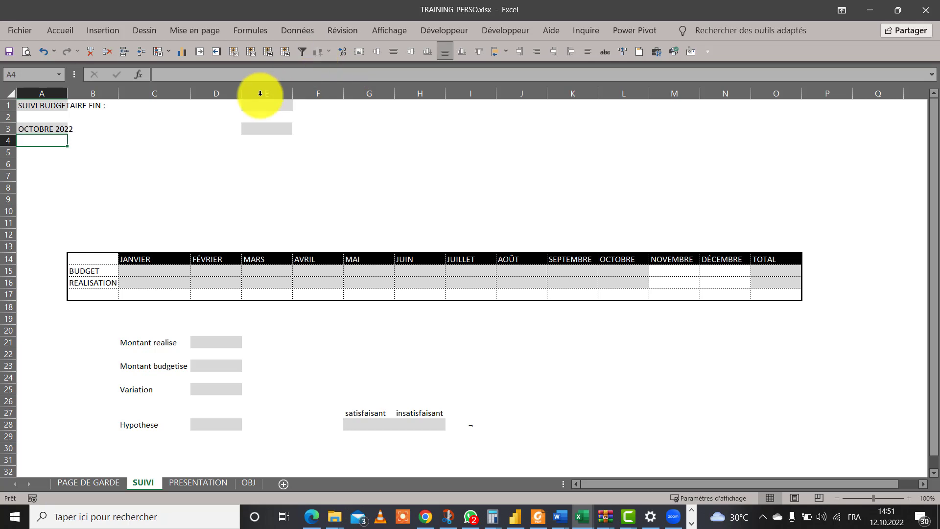
- Dismiss the incoming message notification and close WhatsApp
left_click(45, 104)
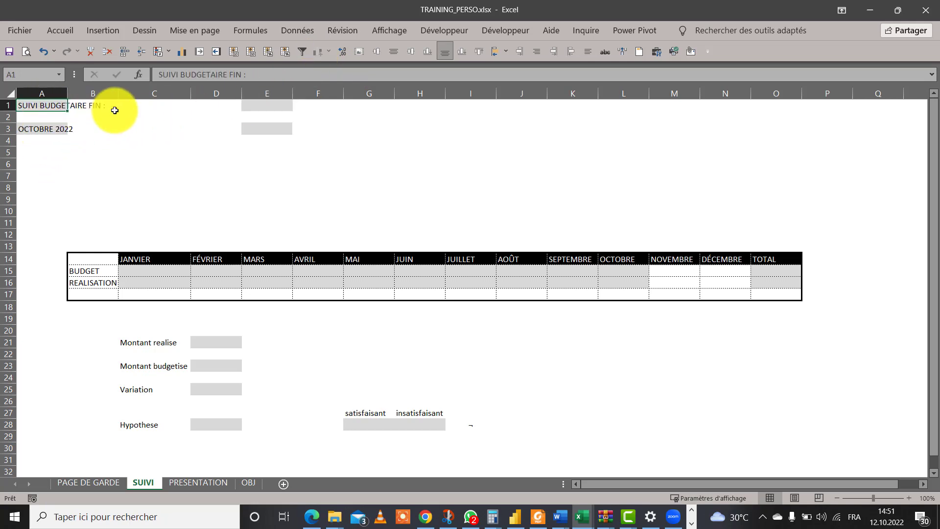
left_click(35, 131)
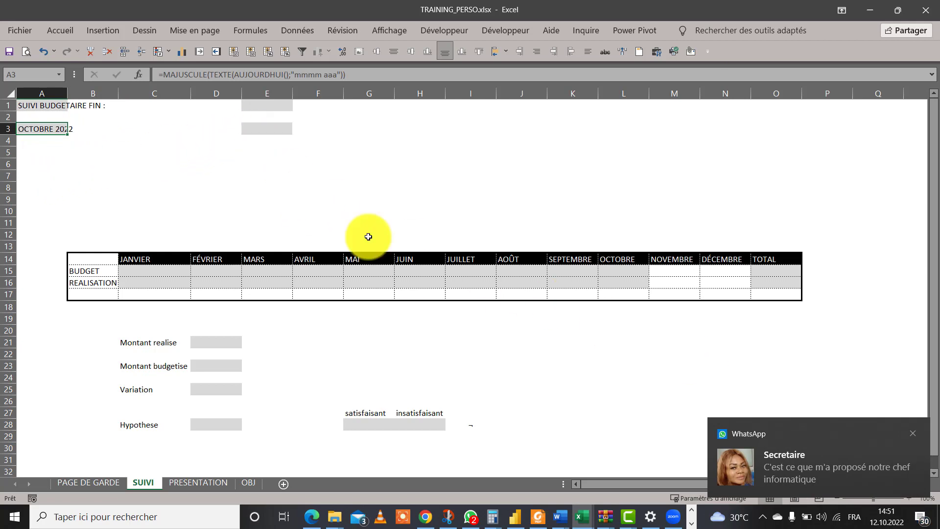
left_click(912, 433)
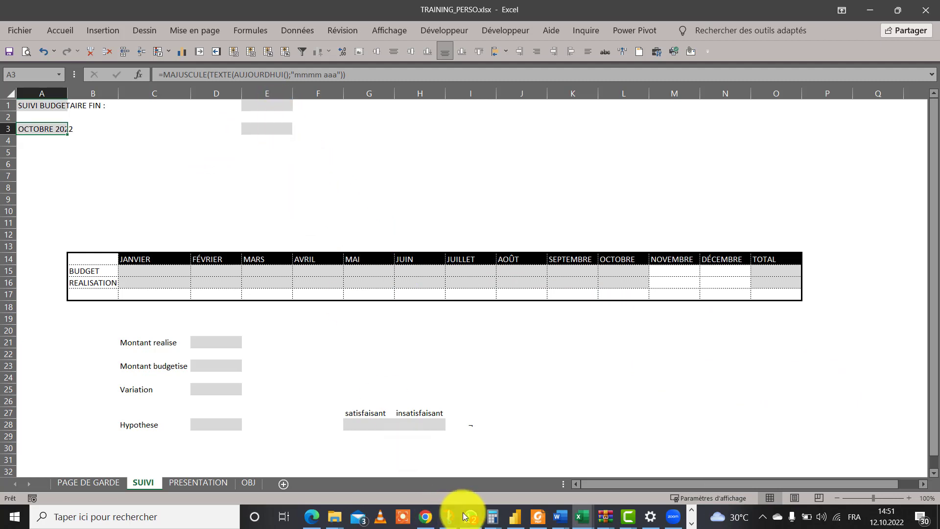
mouse_move(467, 515)
left_click(524, 424)
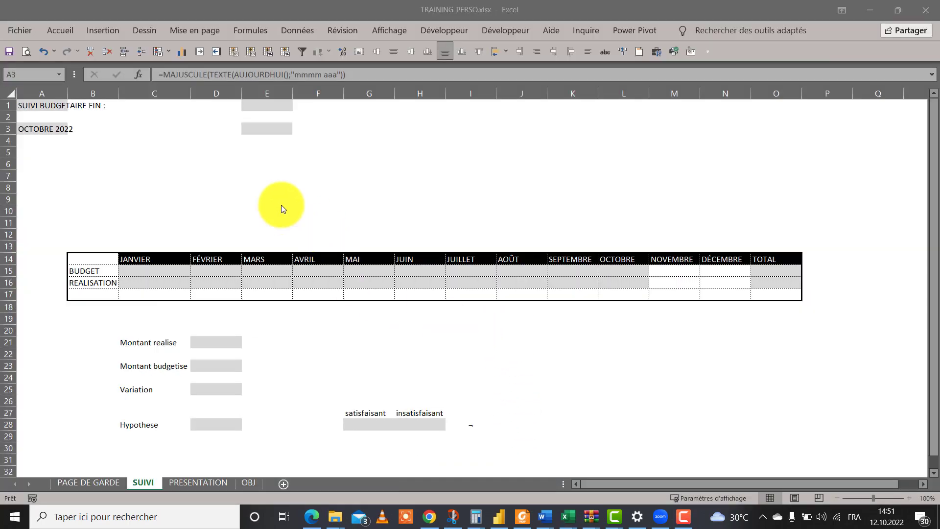
- Review the title text in cell A1 and the uppercase month formula in cell A3 on SUIVI
left_click(253, 107)
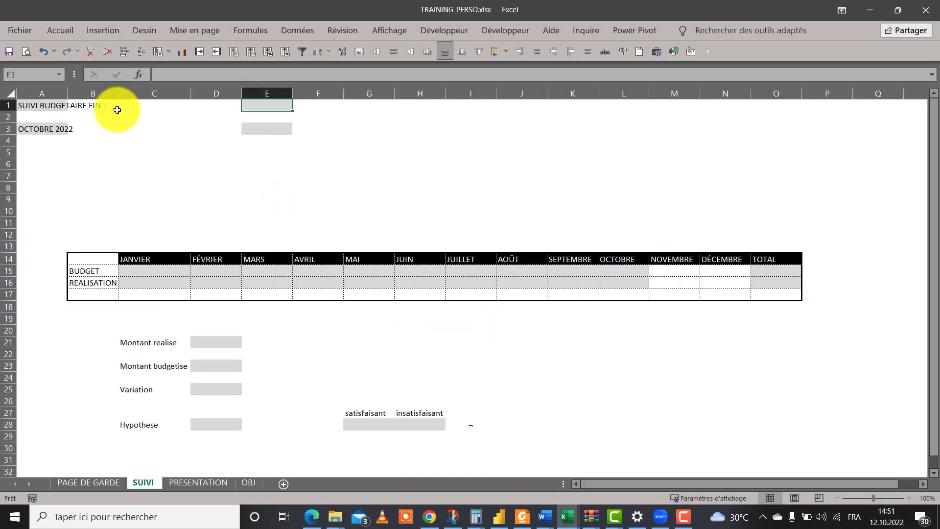
left_click(54, 107)
left_click(44, 136)
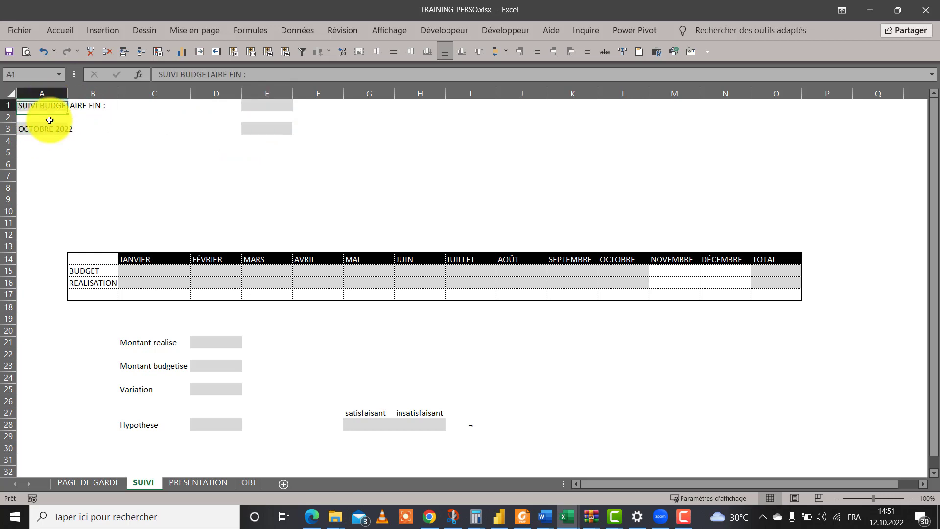
left_click(42, 128)
left_click(39, 104)
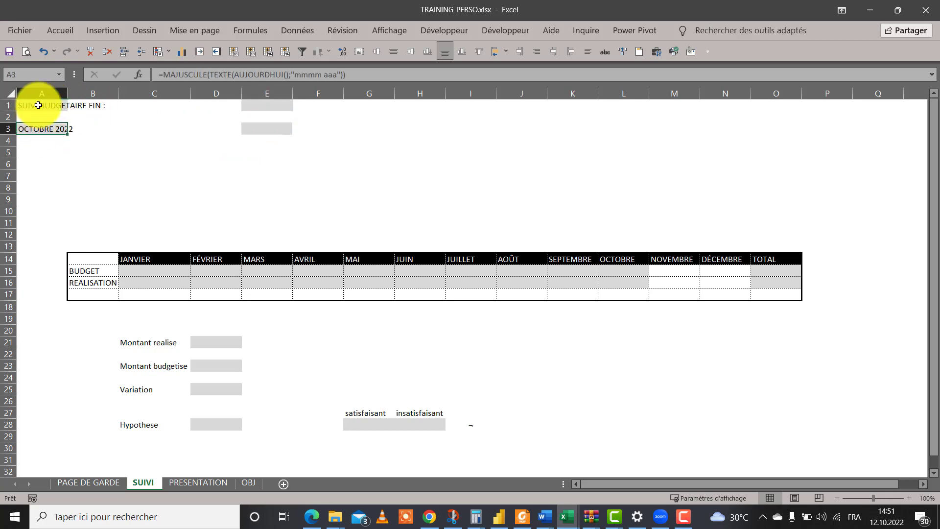
left_click(43, 130)
left_click(42, 105)
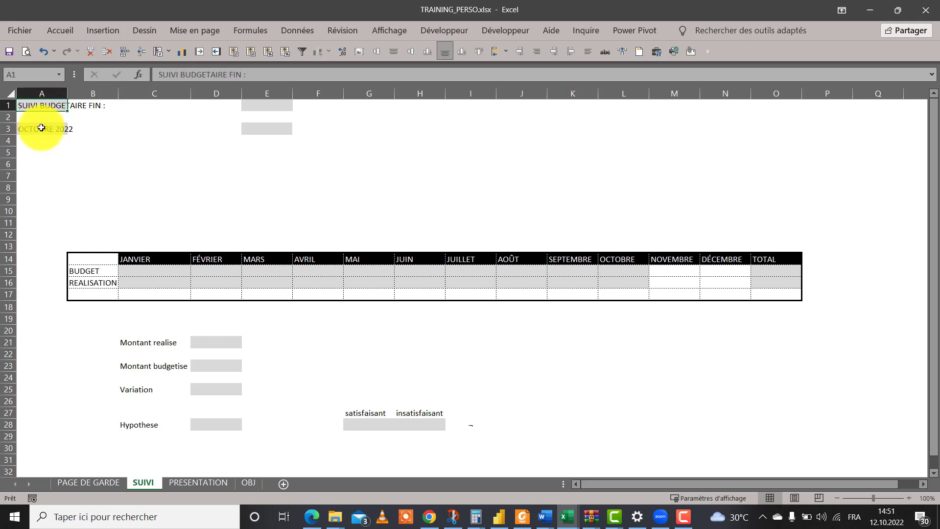
left_click(42, 128)
left_click(40, 107)
left_click(40, 127)
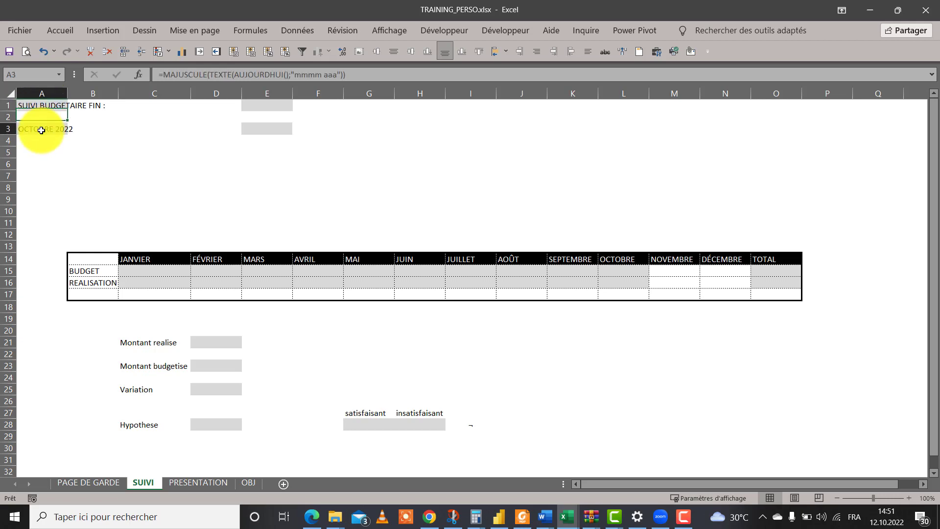
left_click(40, 108)
- Enter the formula =A1&A3 in cell E1 to join the title text and the month
left_click(247, 106)
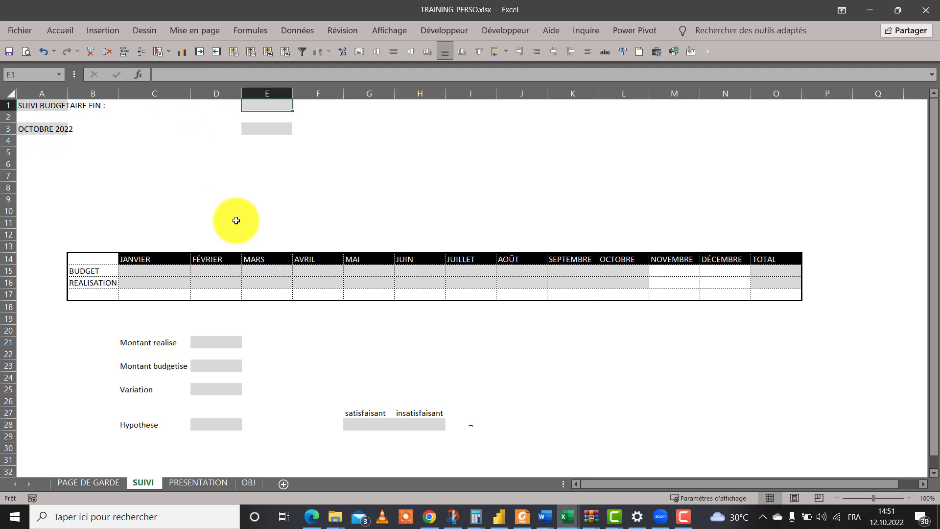
type("=")
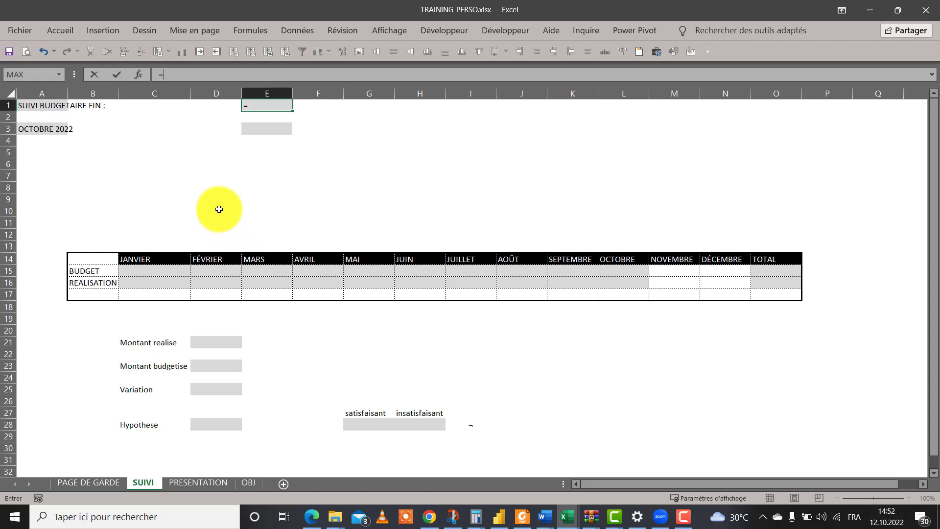
left_click(46, 105)
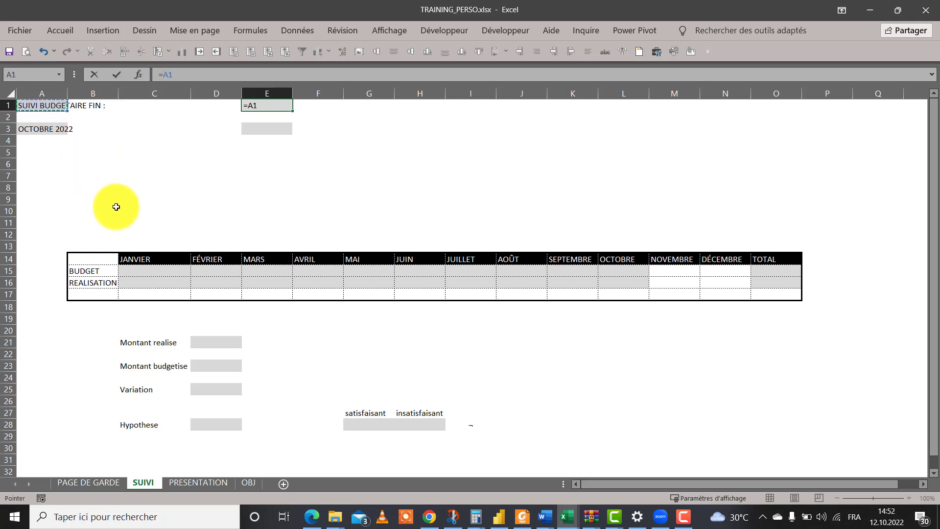
type("&")
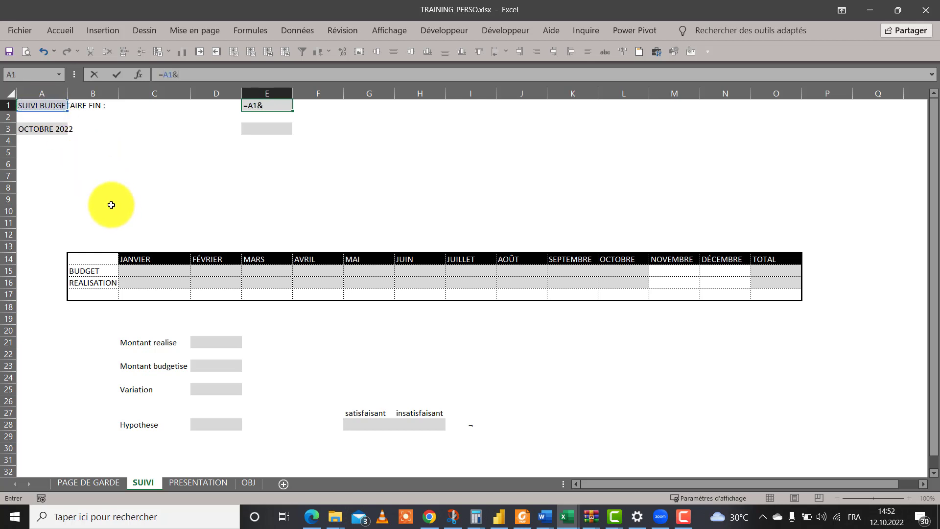
left_click(43, 136)
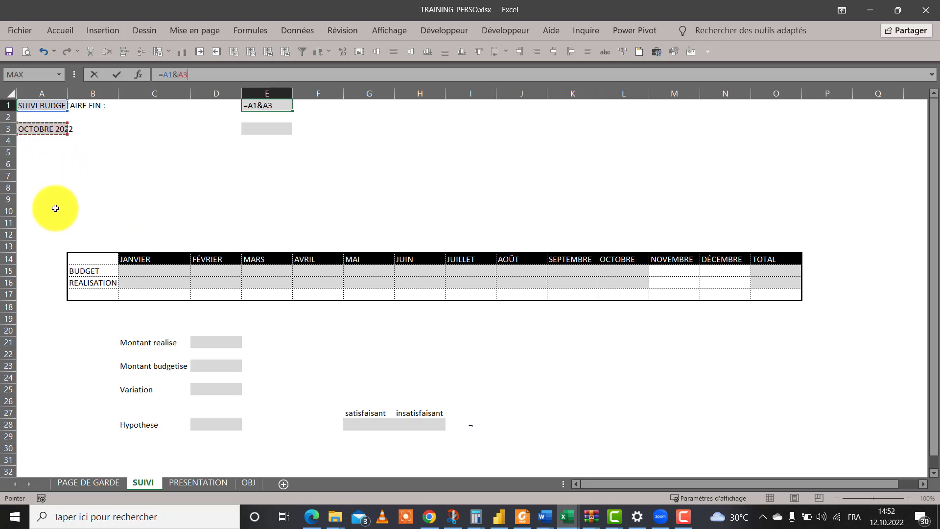
key("Return")
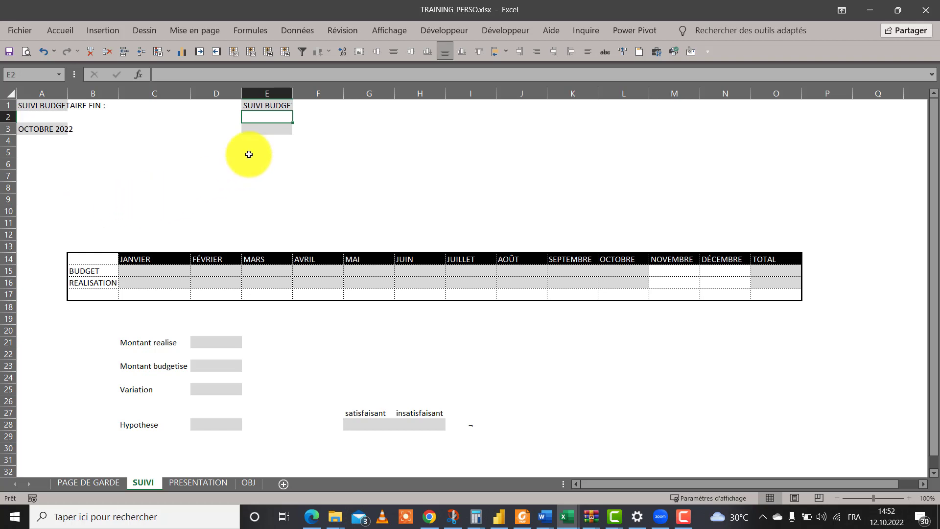
- Autofit the width of column E to the full title in cell E1
left_click(264, 105)
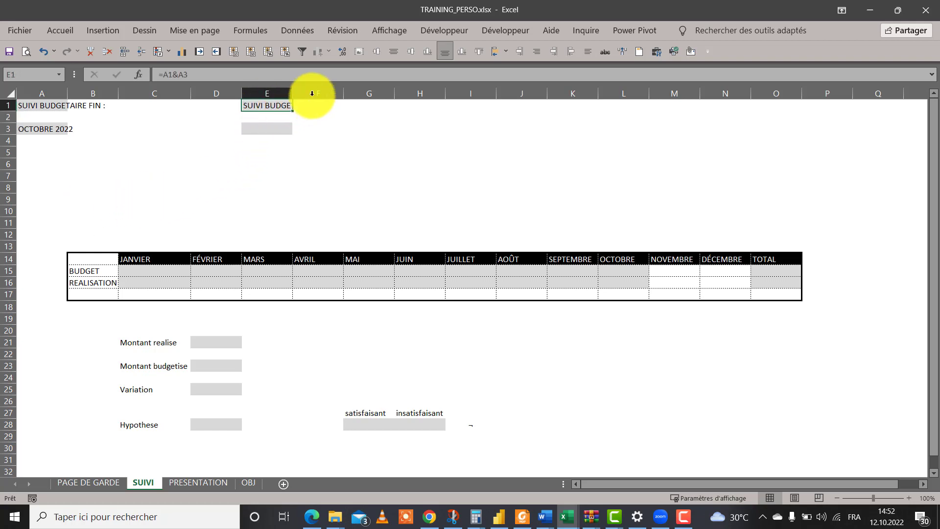
double_click(293, 92)
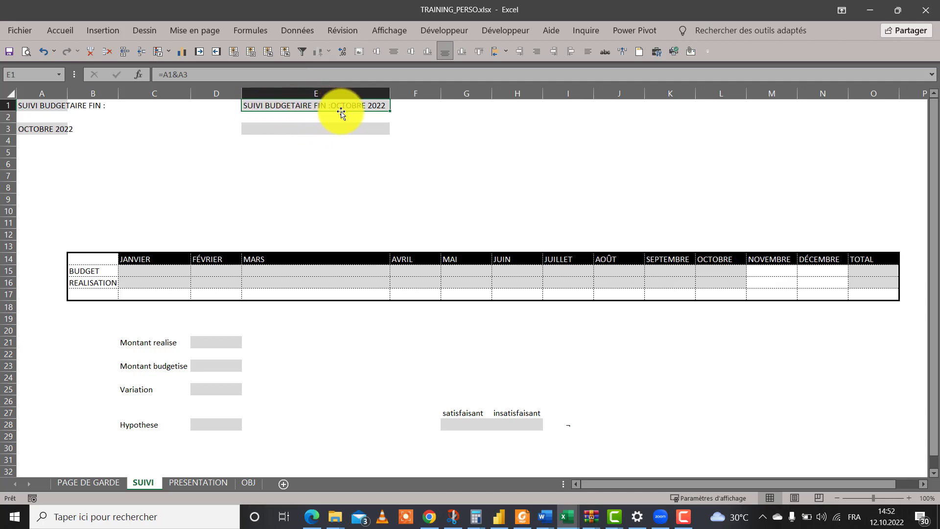
left_click(401, 116)
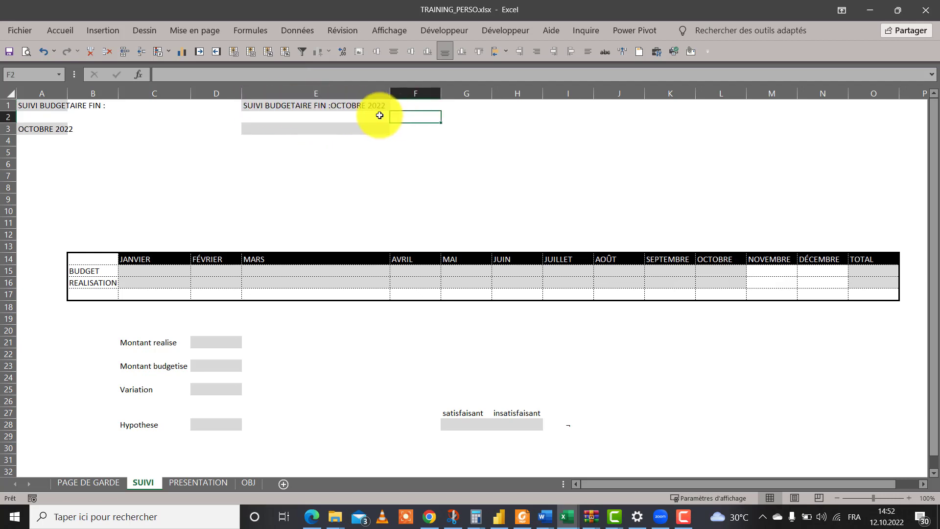
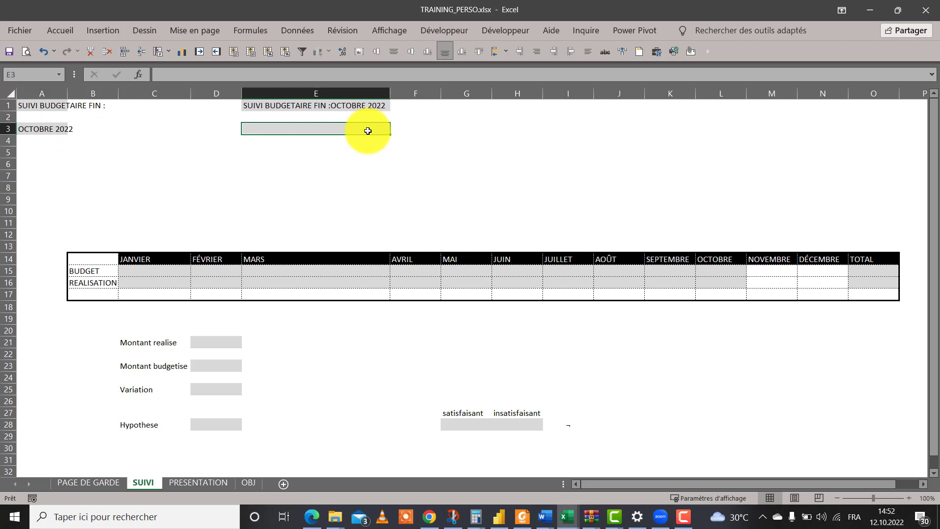
- Begin the formula in cell E3 with ="SUIVI BUDGETAIRE FIN :" followed by the & joining operator
type("=")
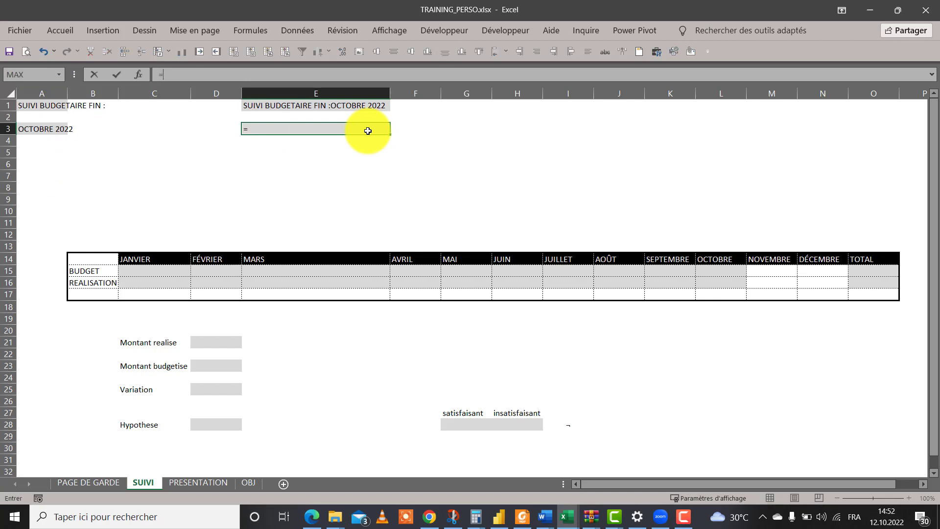
type("\"SUIVI BUDGETAIRE")
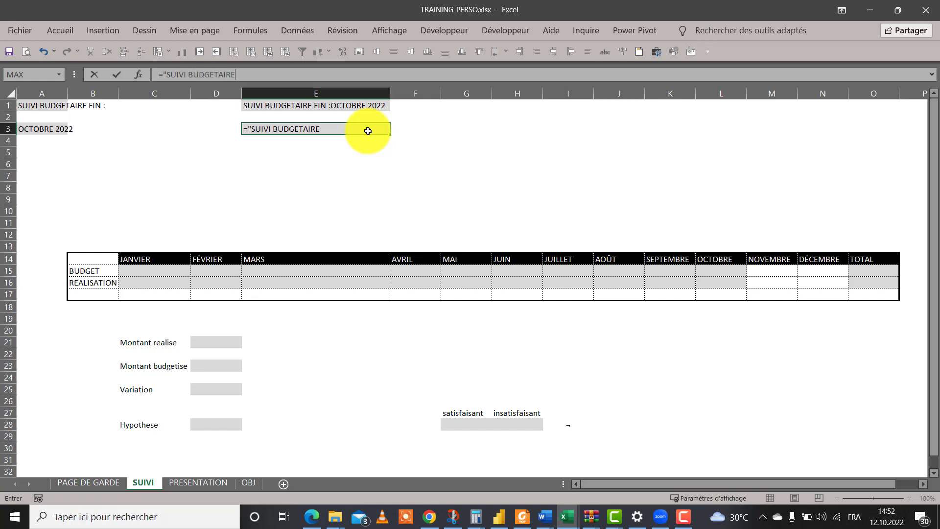
type(" FIN :")
type("&TEXTE")
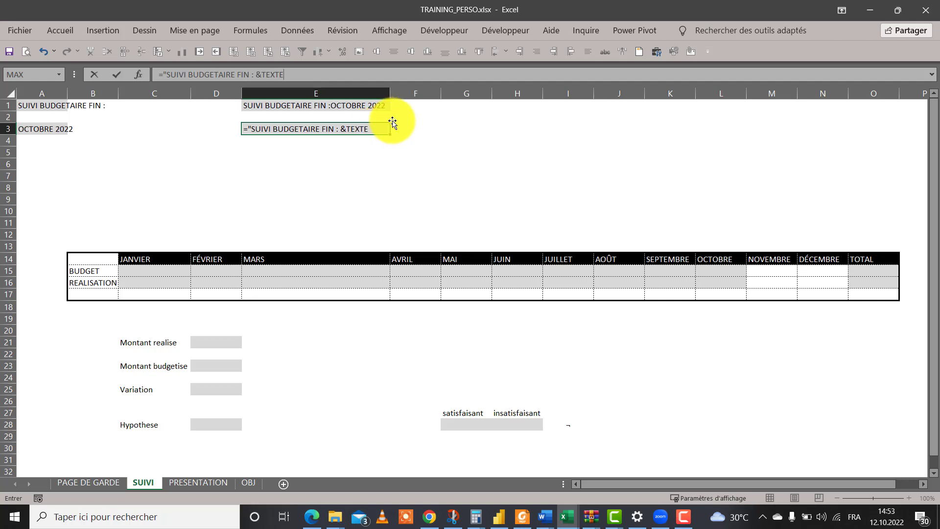
left_click(302, 76)
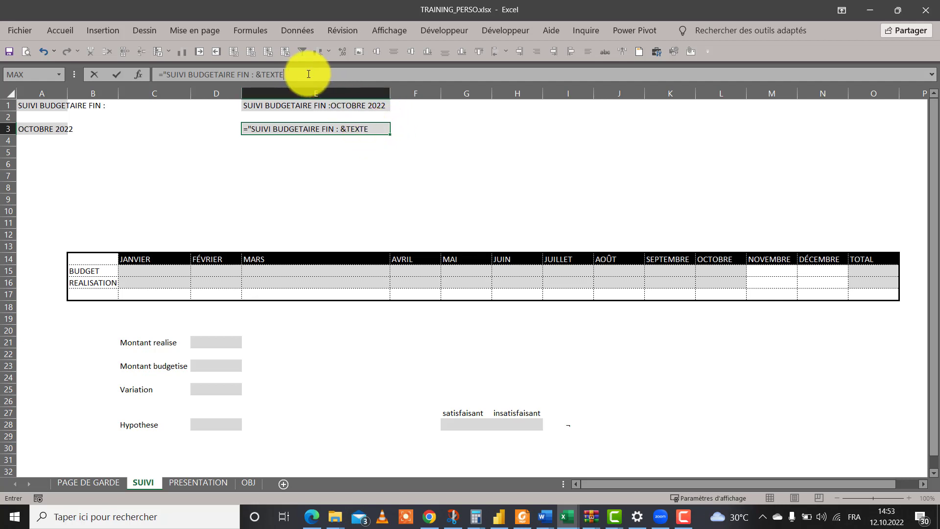
left_click_drag(306, 76, 264, 76)
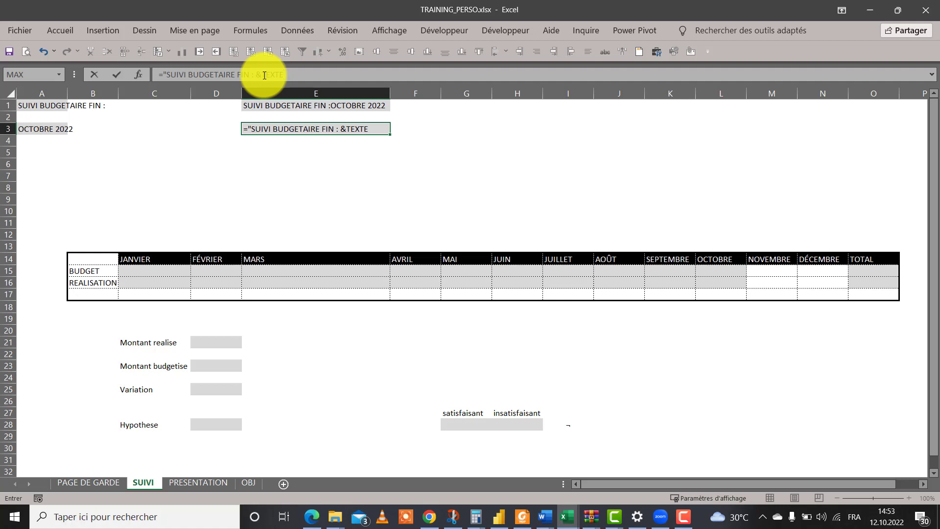
left_click(264, 76)
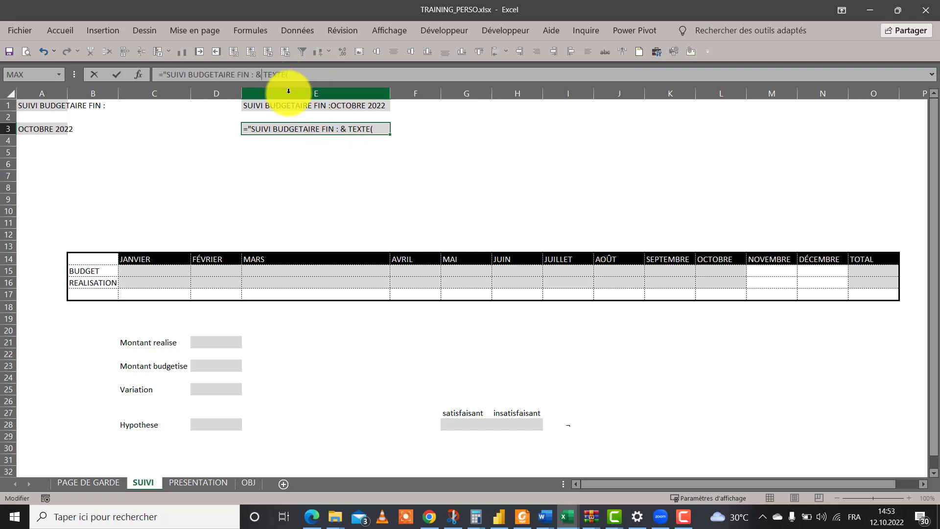
type(";")
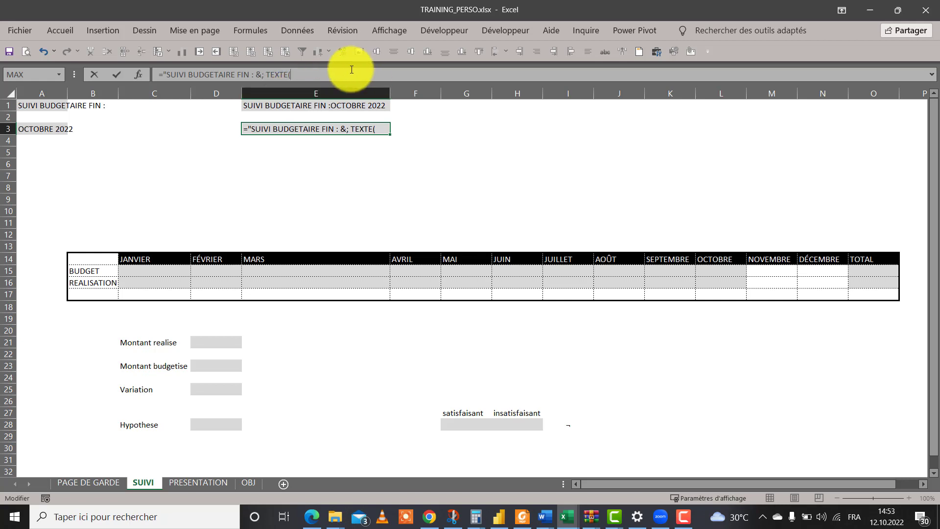
key("BackSpace")
key("BackSpace")
key("BackSpace")
key("BackSpace")
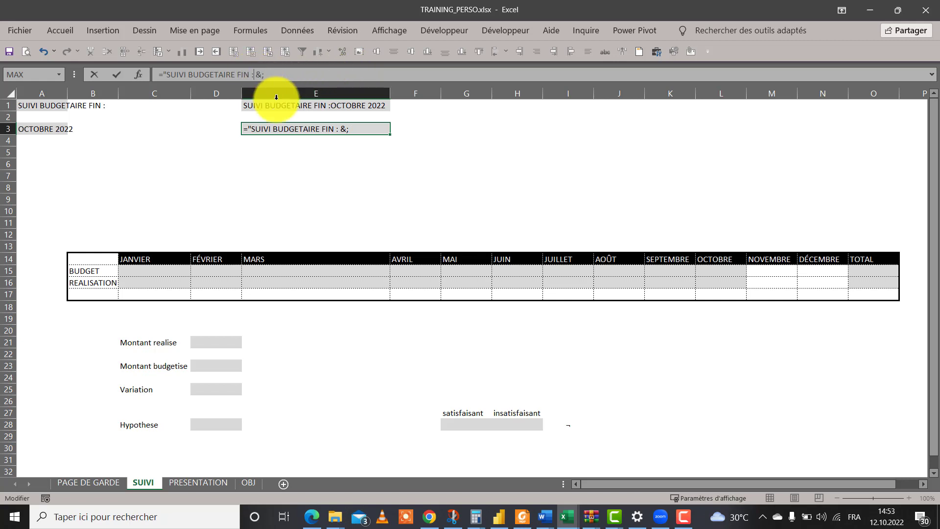
key("Left")
key("Left")
key("Left")
type("\"")
left_click(283, 74)
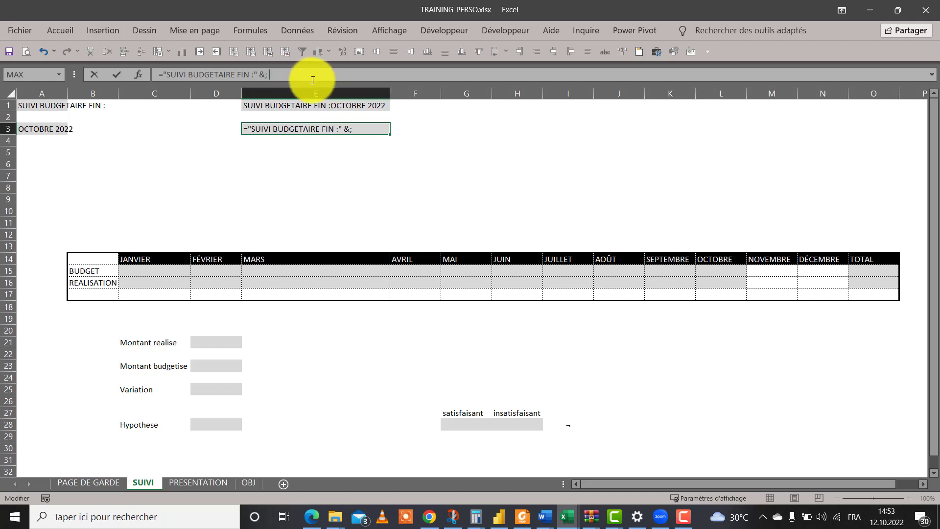
key("BackSpace")
- Append the TEXTE function to the E3 formula, with AUJOURDHUI() as its value argument
type("T")
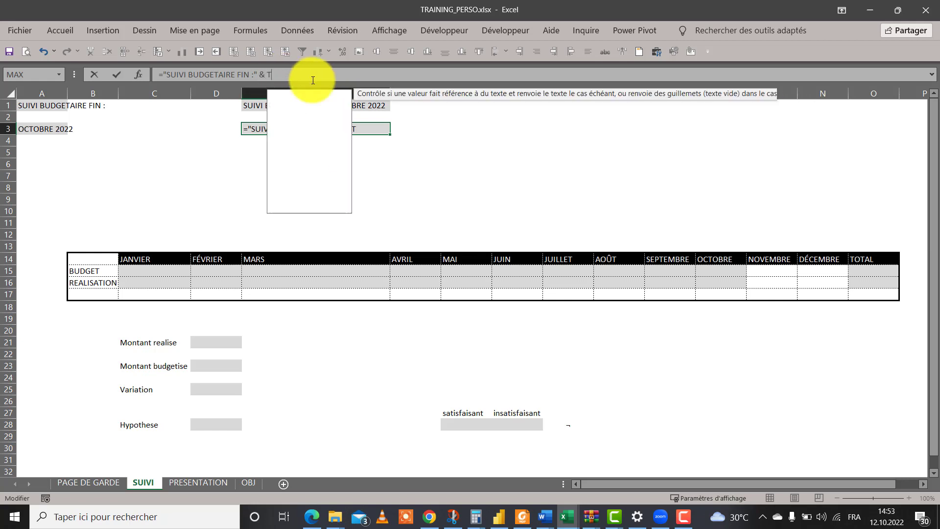
type("EXT")
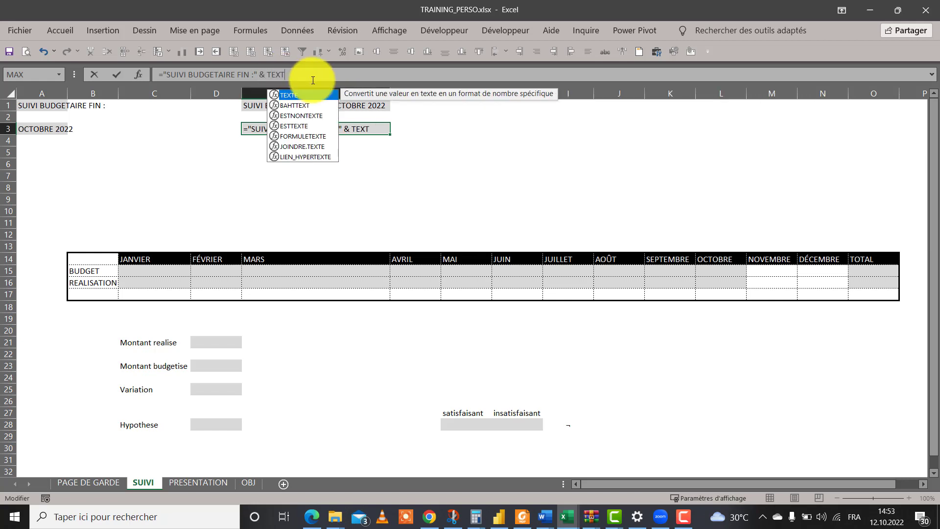
key("Tab")
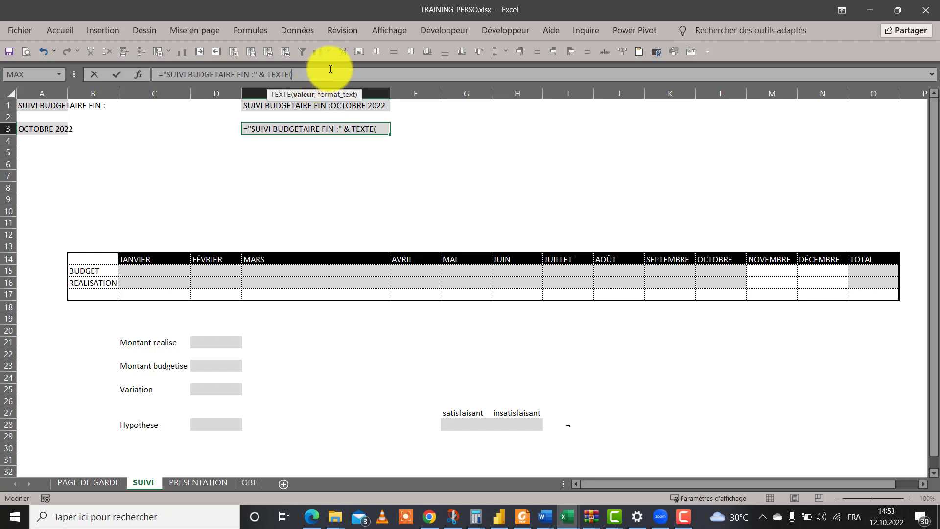
type("AU")
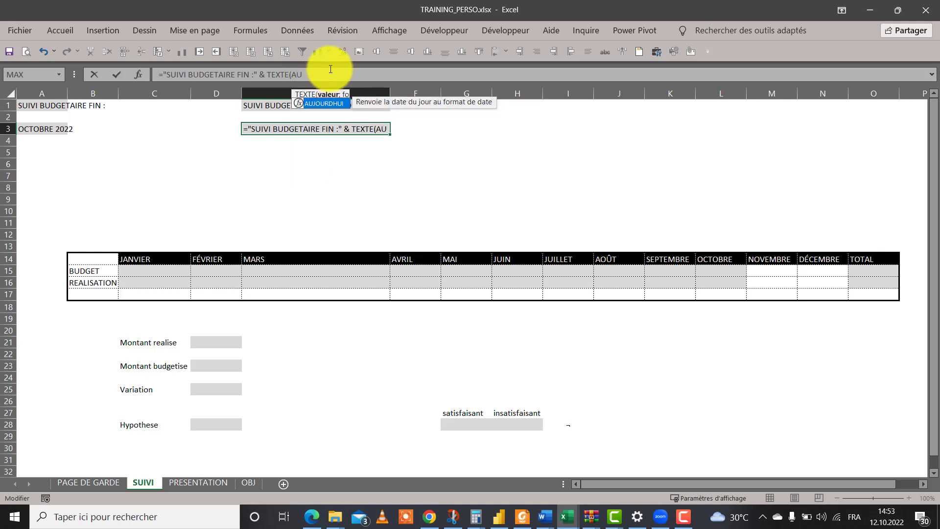
key("Tab")
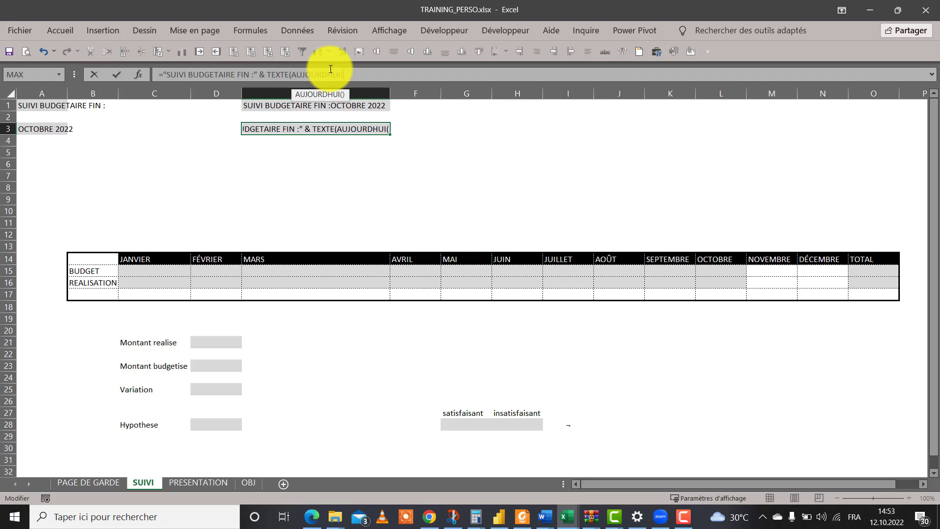
type(")")
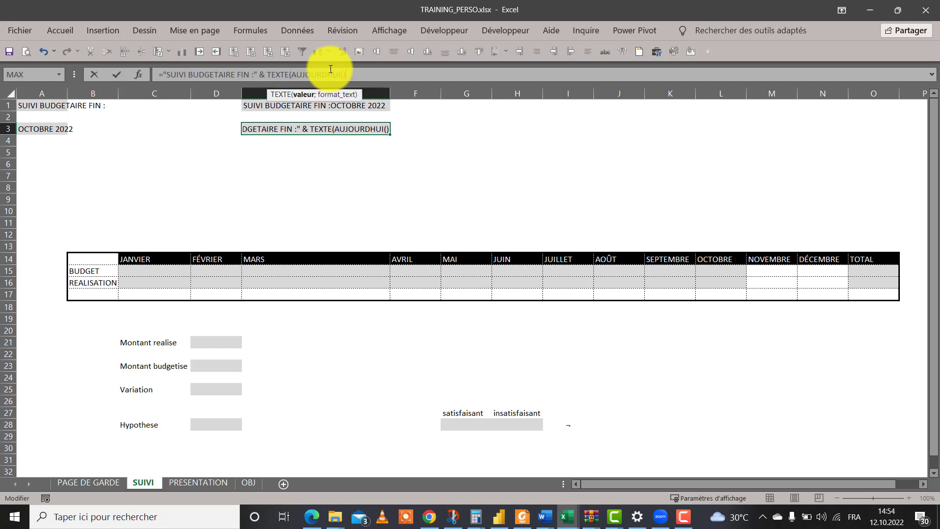
type(";")
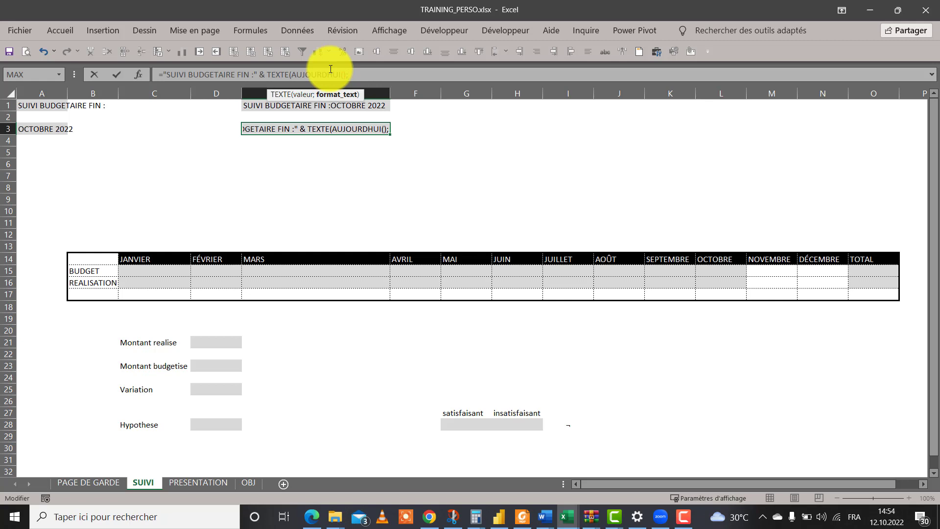
- Set the TEXTE format argument to "mmmm aaaa" and complete the formula in cell E3
type("22")
key("BackSpace")
key("BackSpace")
type("*")
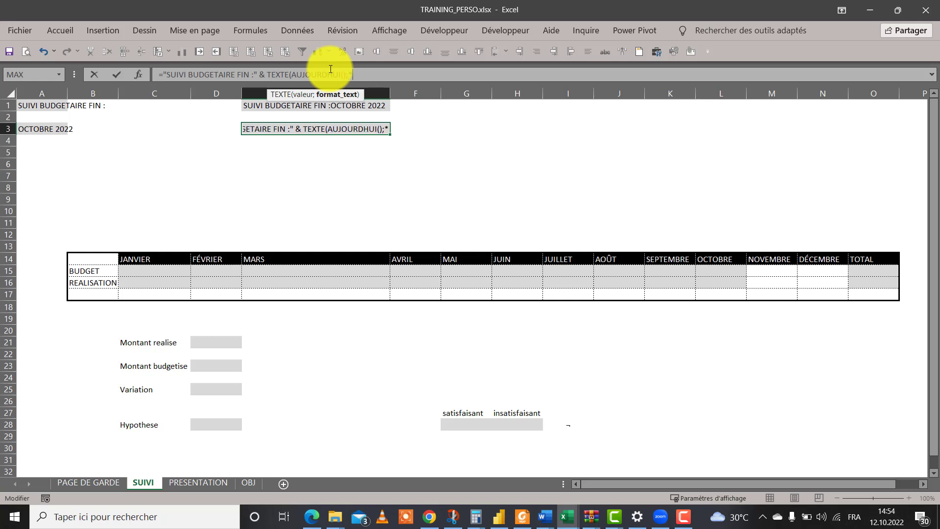
key("BackSpace")
type("\"\"")
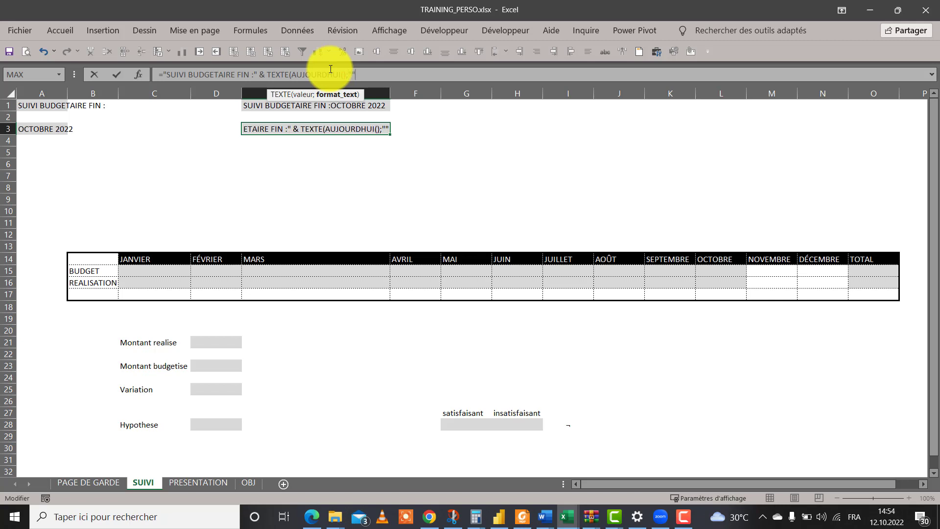
key("BackSpace")
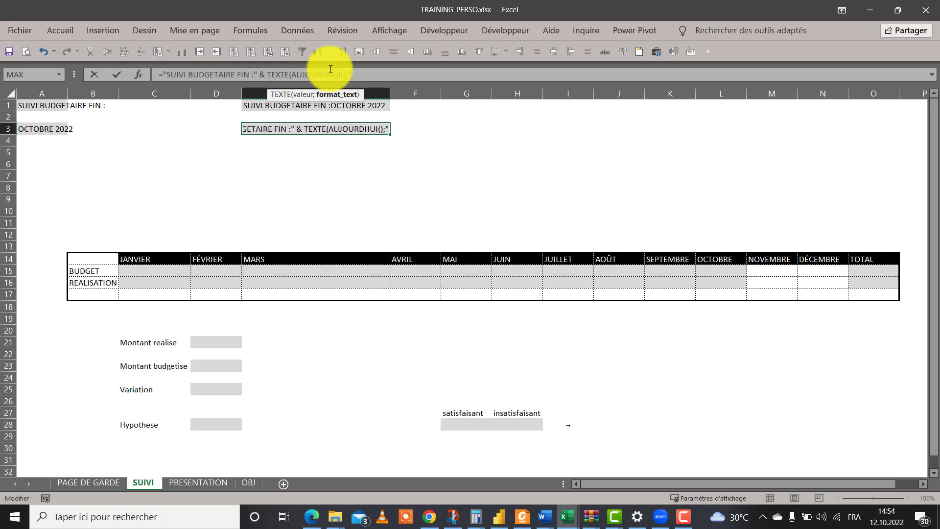
type("MM")
key("BackSpace")
key("BackSpace")
type("mmmm")
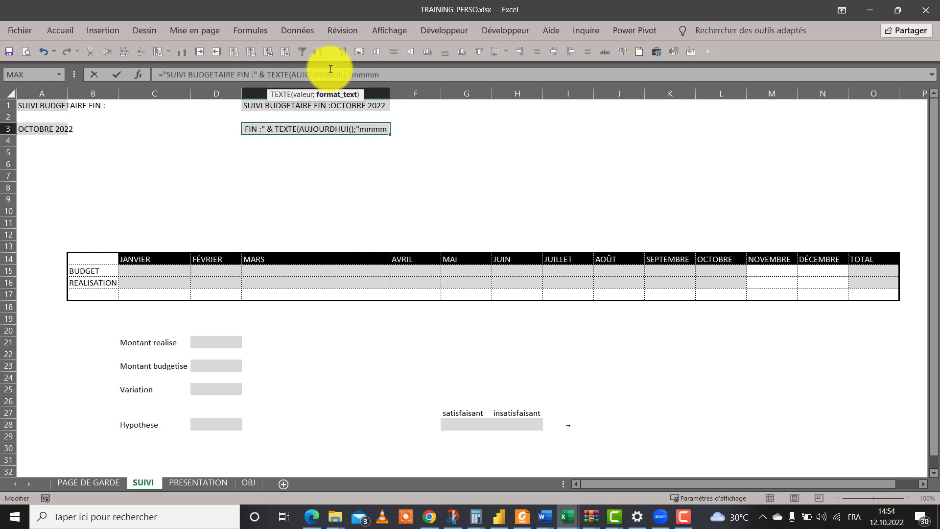
type(" aaaa")
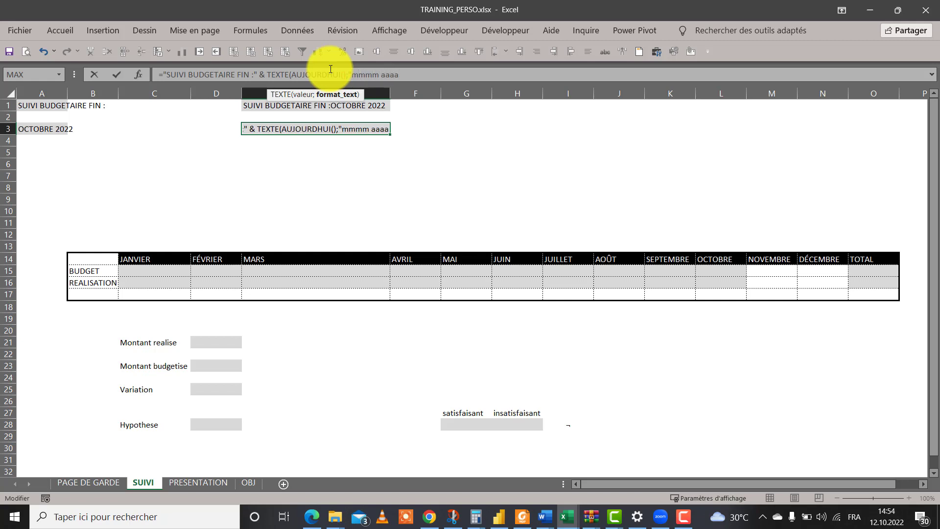
type("\"")
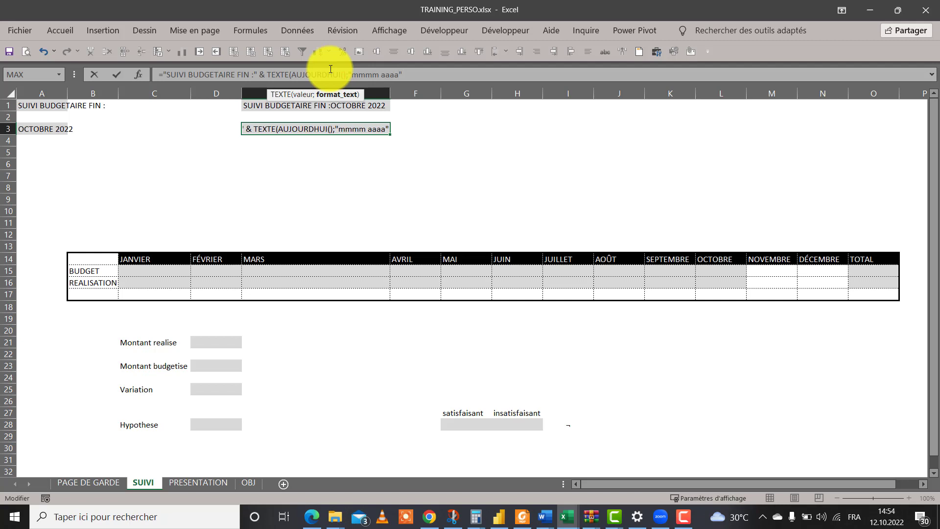
type(")")
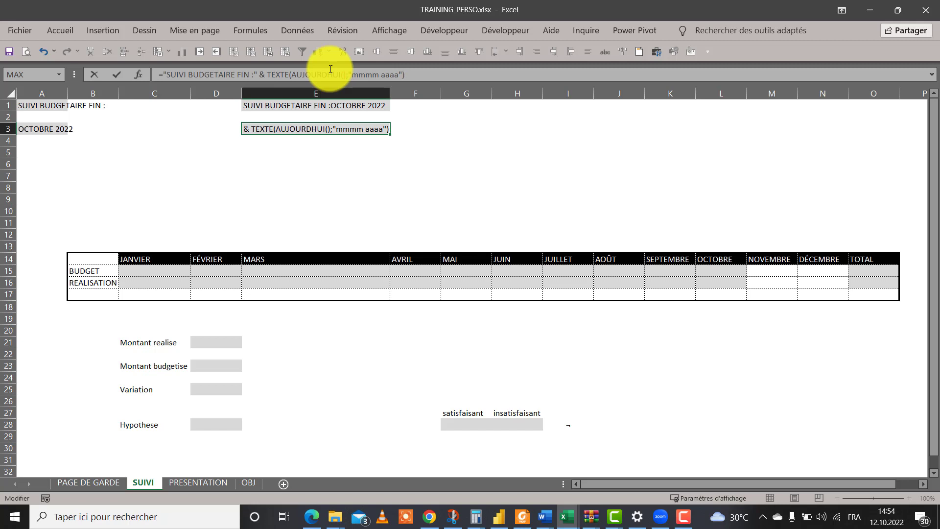
key("Return")
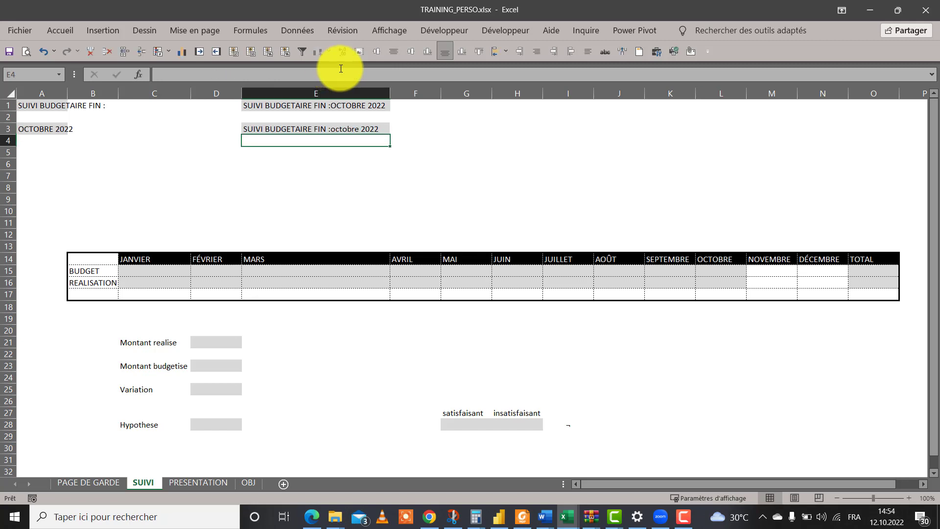
- Wrap the TEXTE part of the E3 formula in MAJUSCULE to put the month in uppercase
left_click(298, 127)
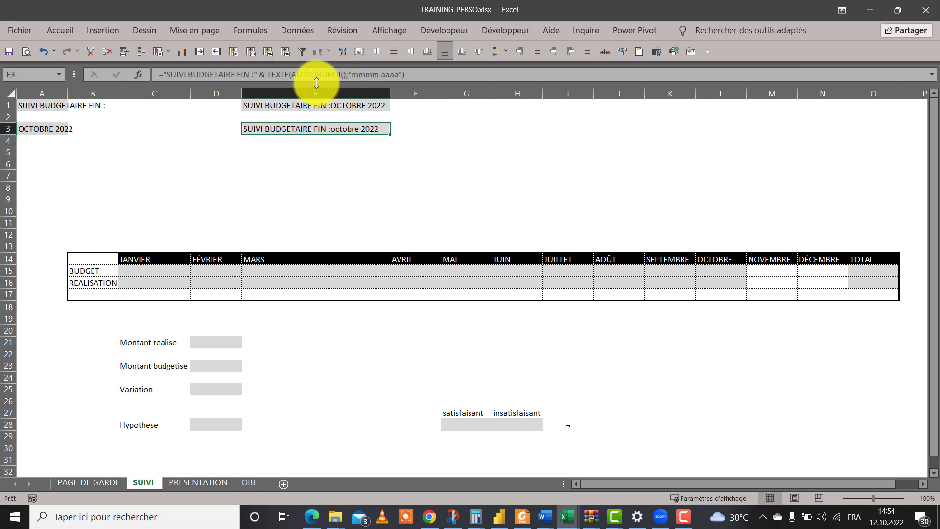
left_click(268, 73)
type("maju")
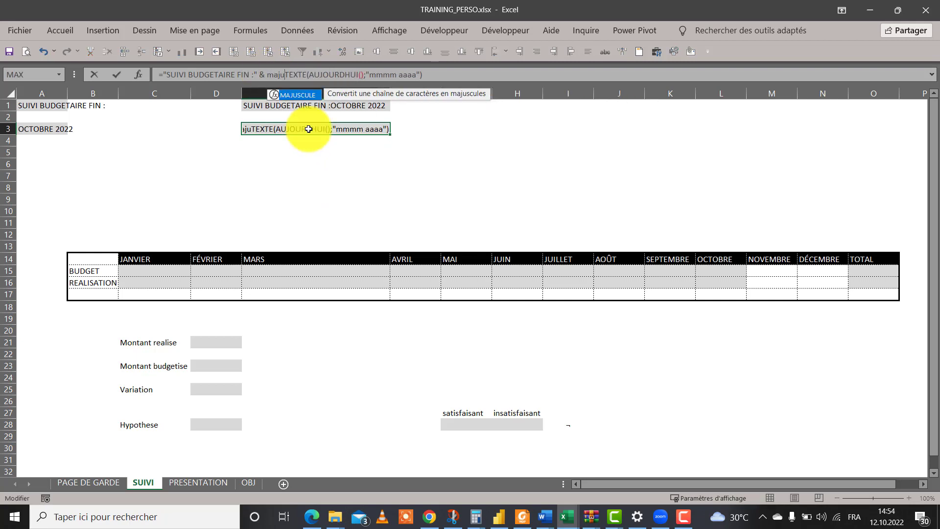
key("Tab")
left_click(465, 74)
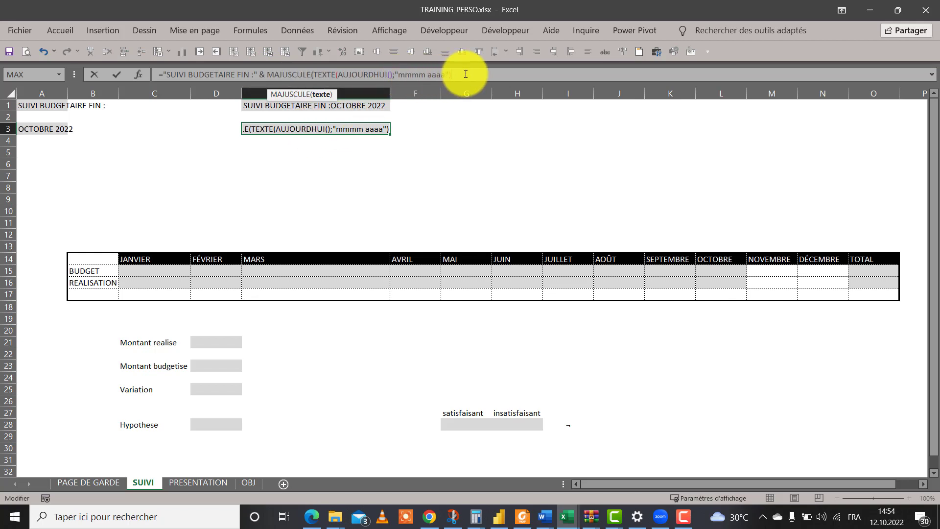
type(")")
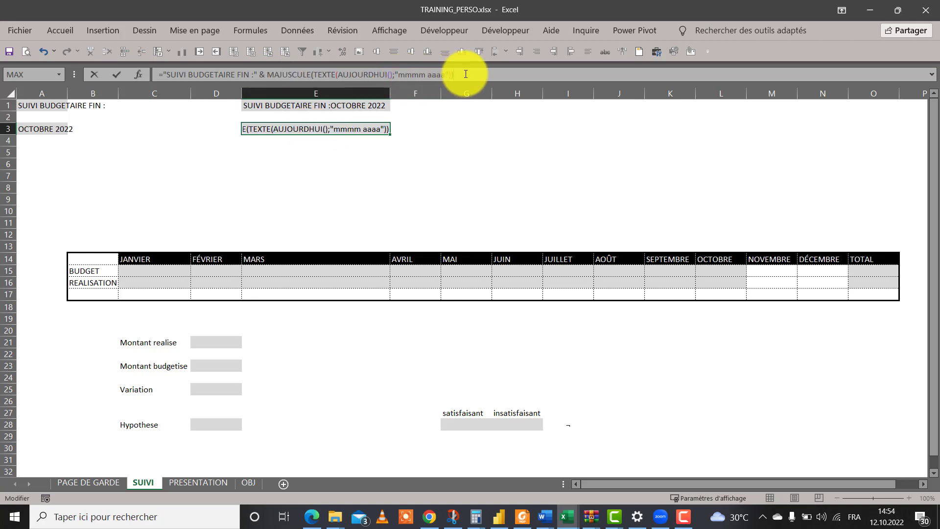
key("Return")
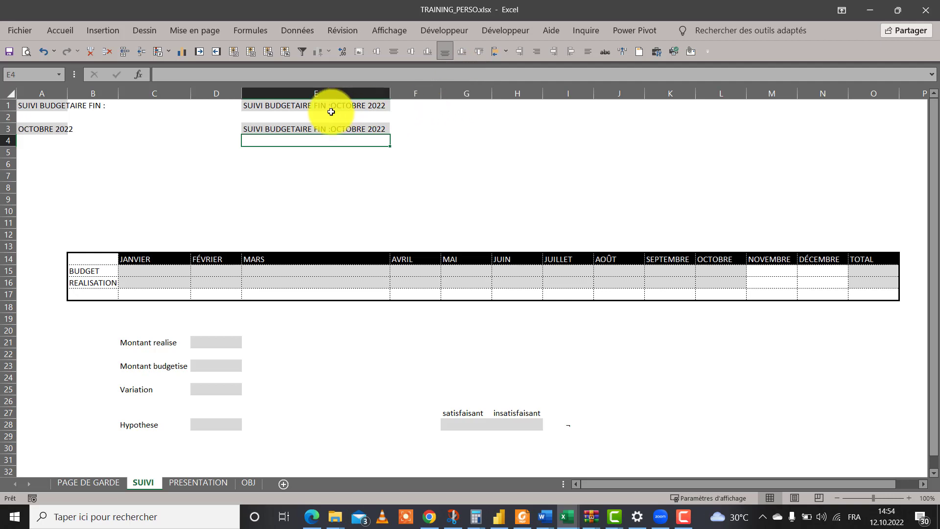
- Compare the cell-reference formula in E1 with the single combined formula in E3
left_click(314, 127)
left_click(312, 106)
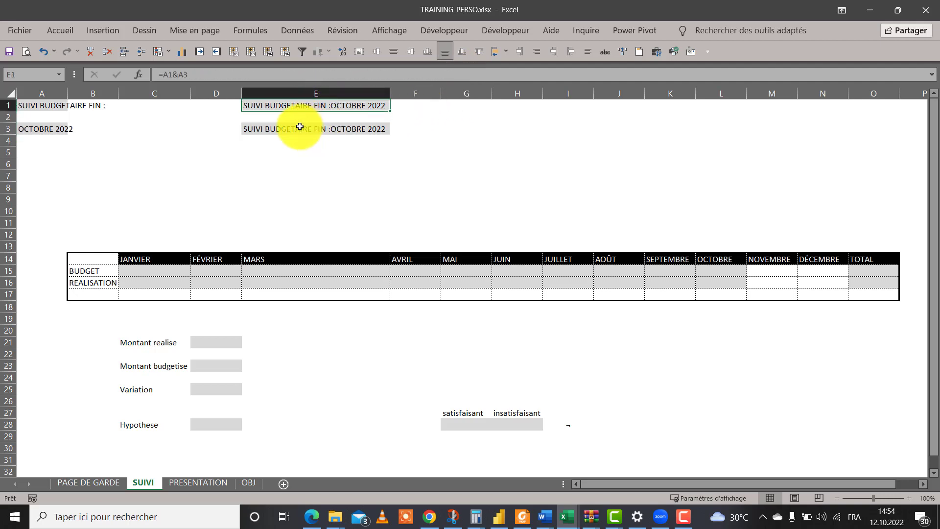
left_click(296, 130)
left_click(294, 107)
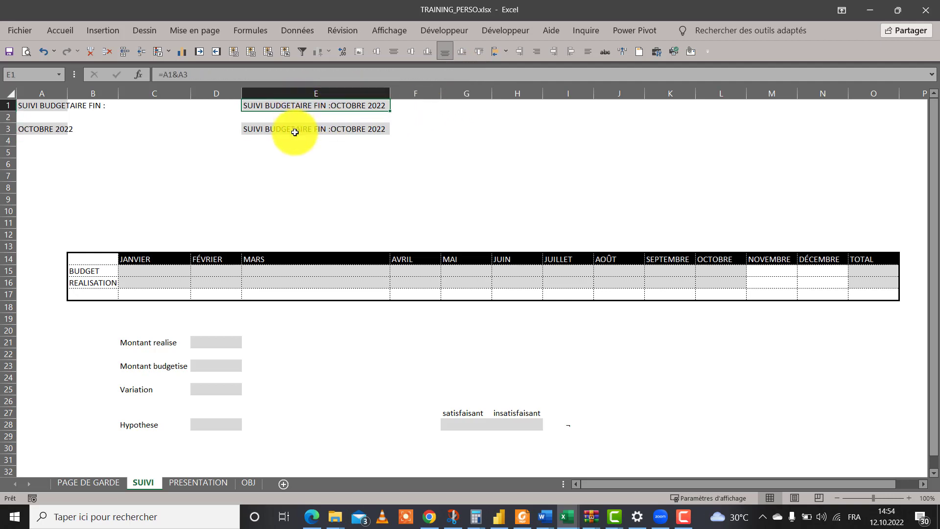
left_click(294, 129)
left_click(287, 110)
left_click(284, 129)
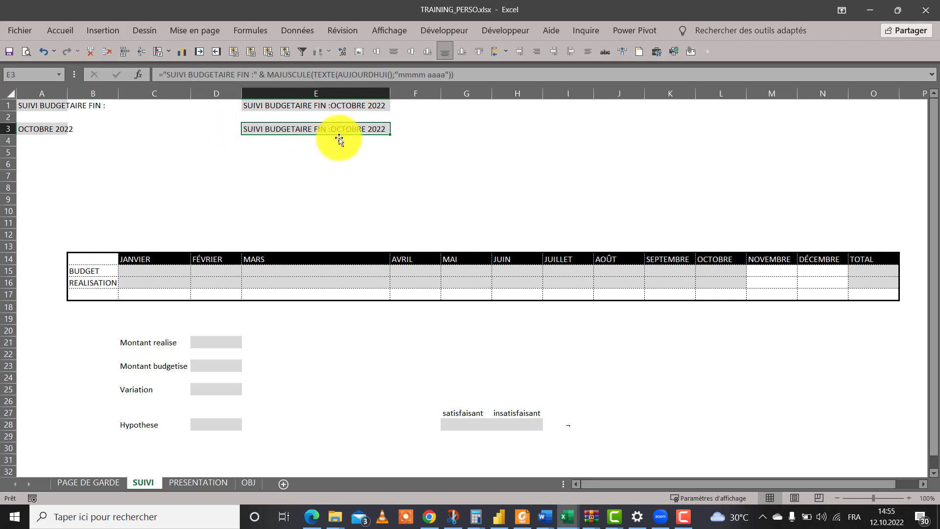
left_click(303, 106)
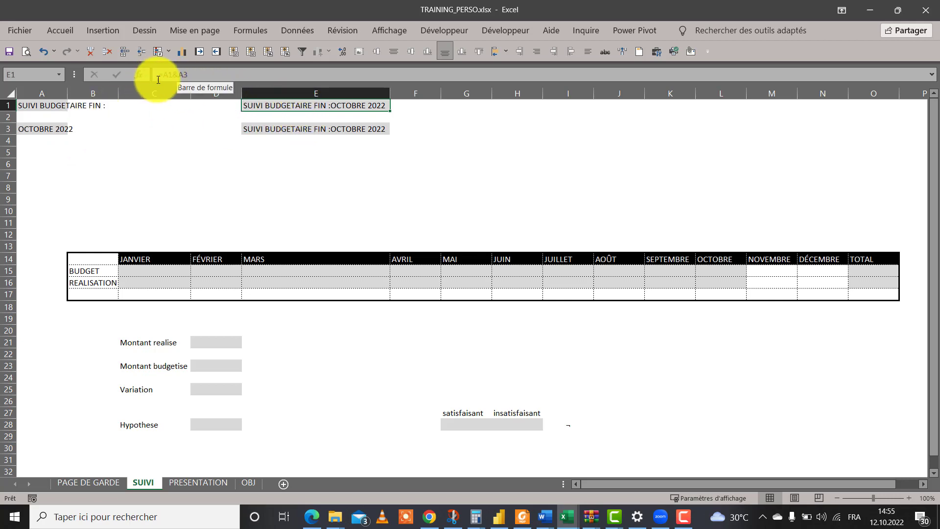
left_click(304, 184)
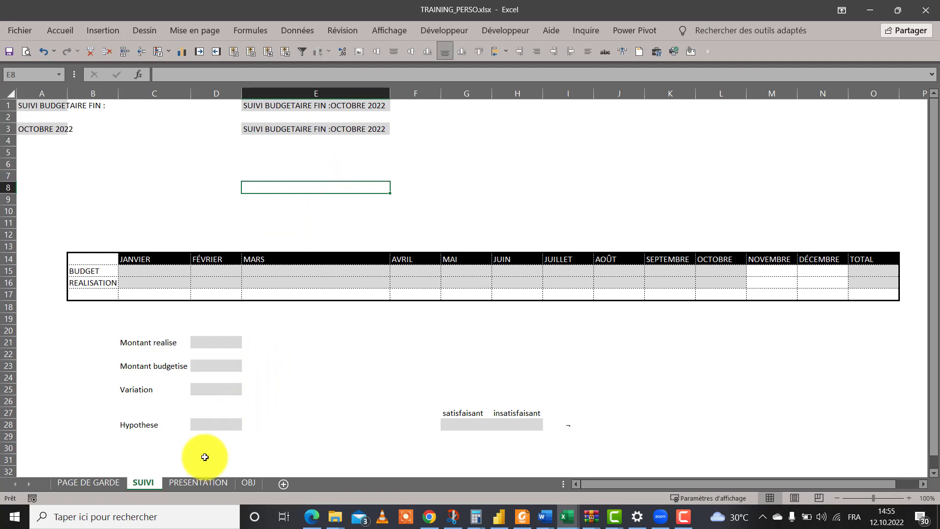
- Draw a rectangle about 18.9 cm wide and 2.84 cm high across the upper rows of the PRESENTATION sheet
left_click(190, 481)
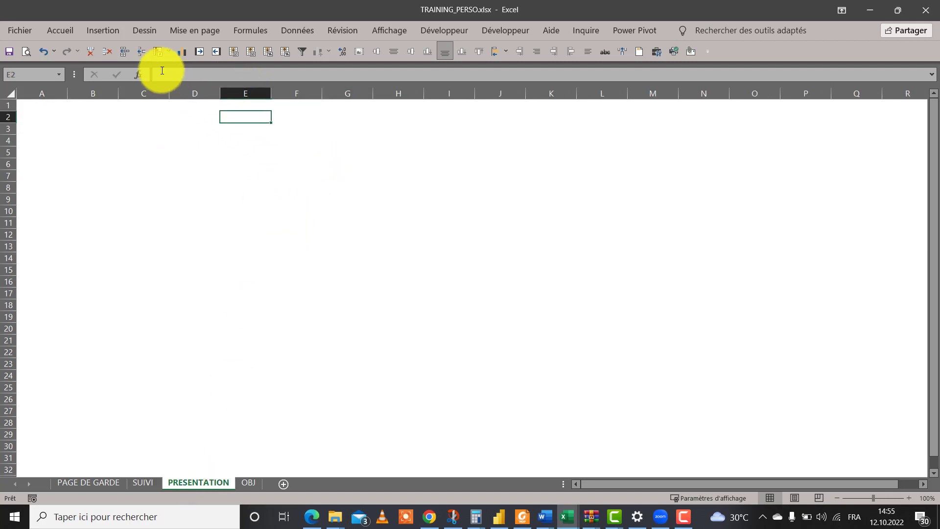
left_click(108, 31)
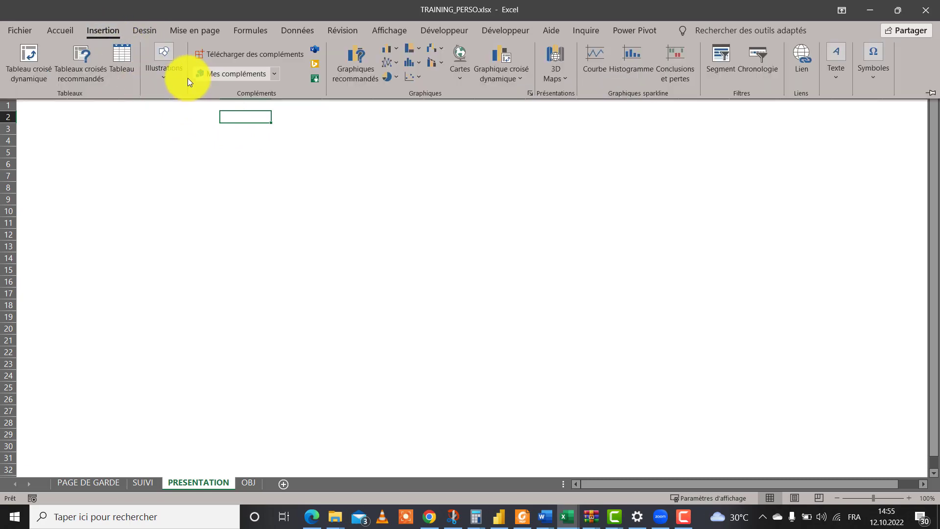
left_click(165, 69)
left_click(187, 136)
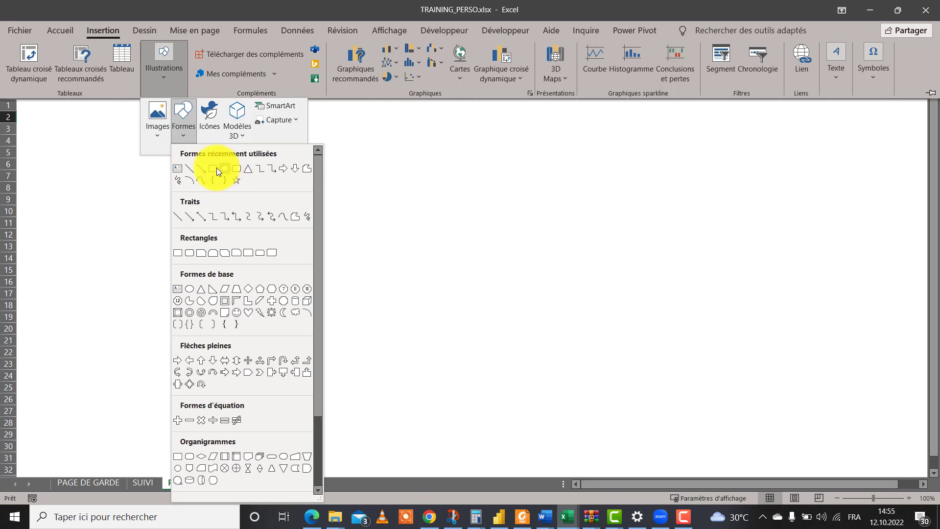
left_click(214, 169)
left_click_drag(150, 111, 588, 176)
- Apply the white-fill, green-outline shape style to the rectangle and shift it slightly down and to the left
left_click(679, 28)
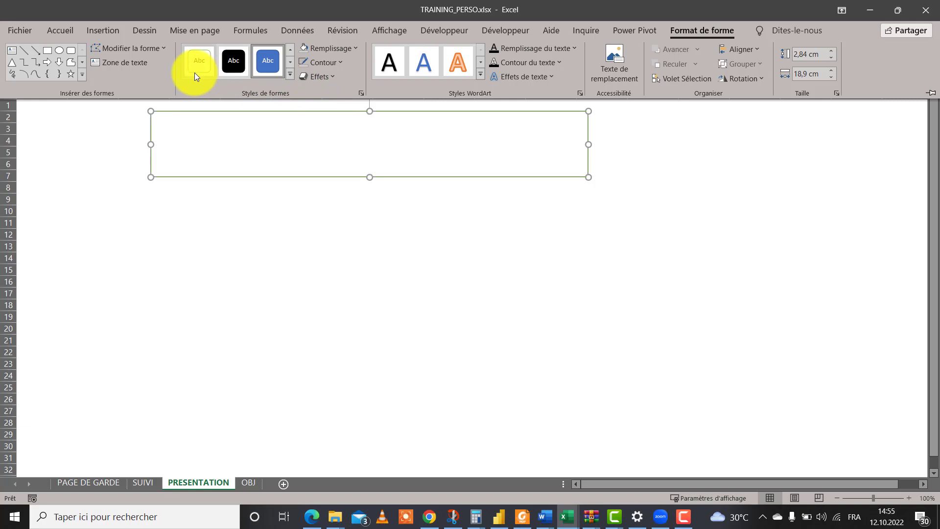
left_click(194, 72)
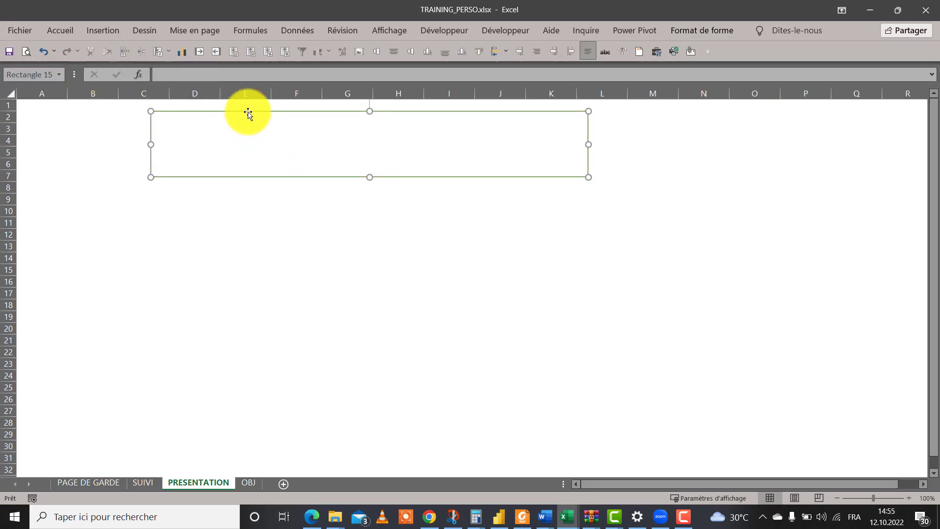
mouse_move(248, 114)
left_mouse_down()
mouse_move(260, 116)
mouse_move(227, 117)
mouse_move(237, 122)
left_mouse_up()
- Link the rectangle's text to the title in cell E3 of the SUIVI sheet
left_click(185, 76)
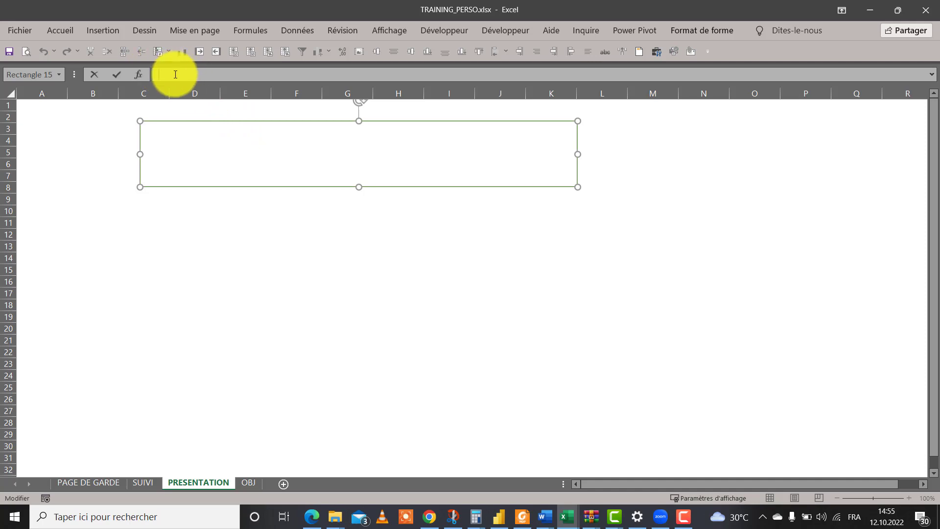
type("=")
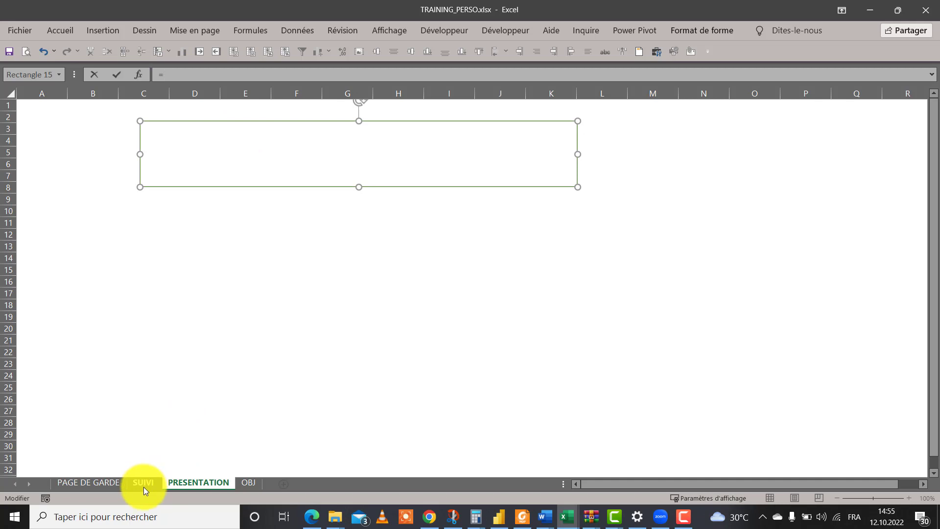
left_click(144, 484)
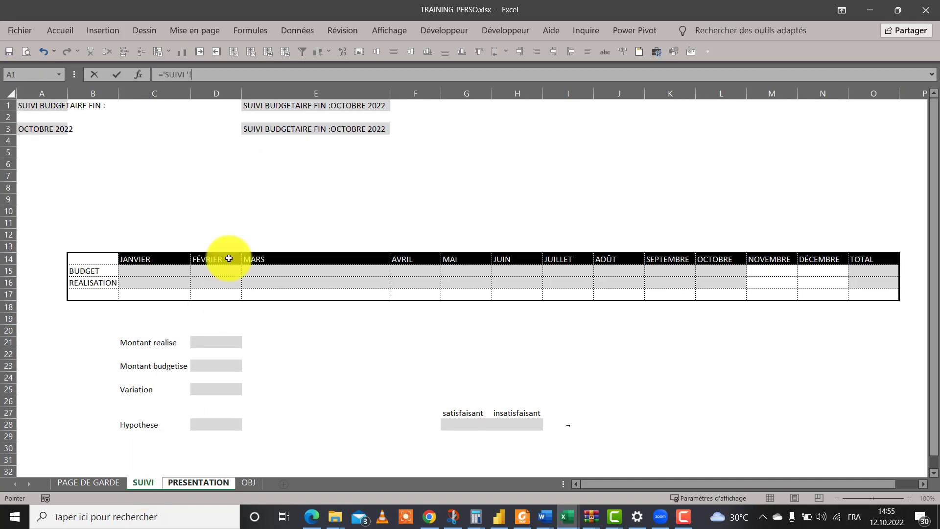
left_click(260, 127)
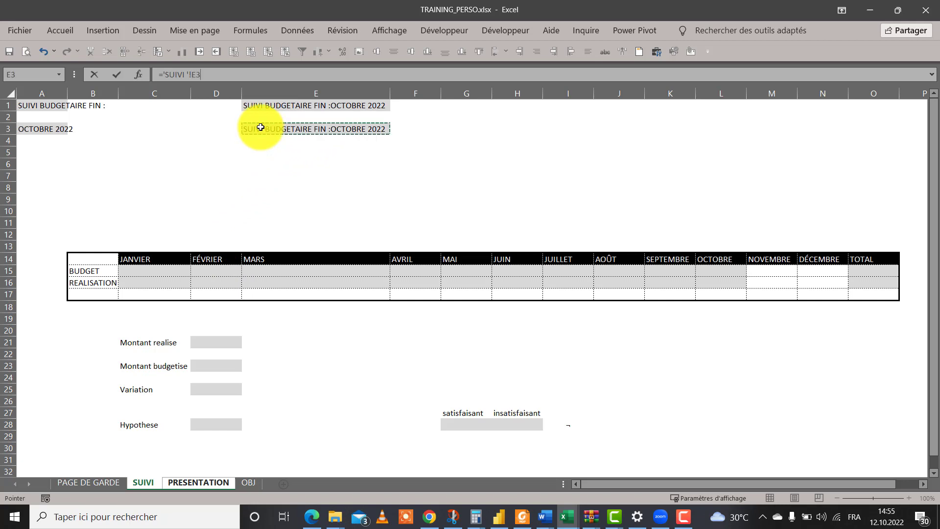
key("Return")
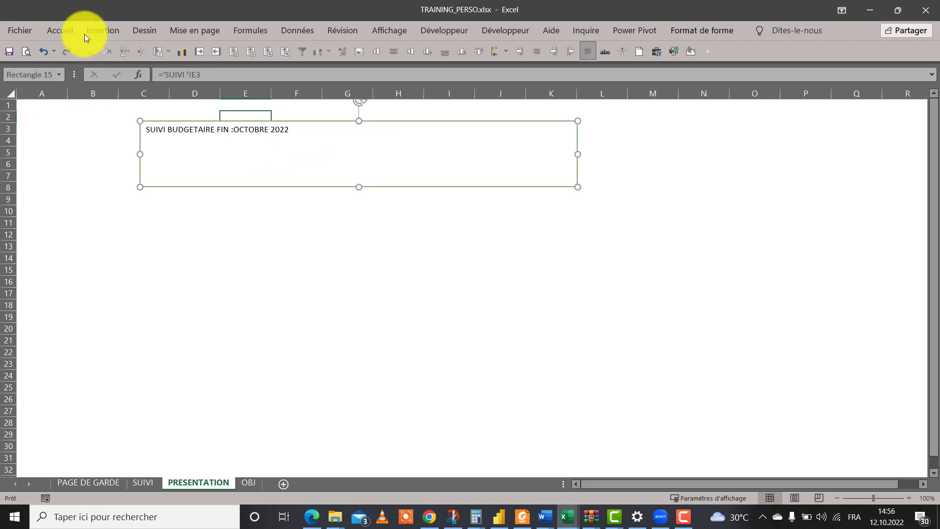
- Make the rectangle's title text bold and center it vertically and horizontally
left_click(61, 32)
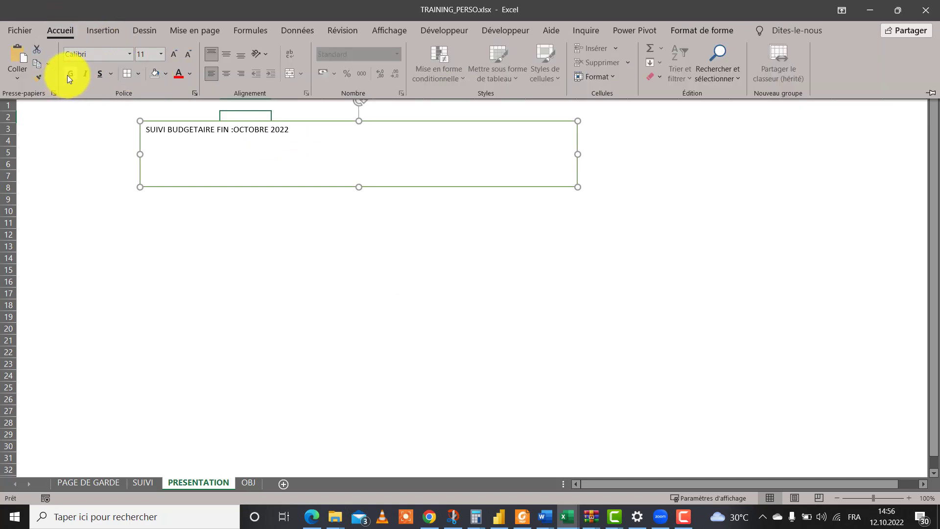
left_click(69, 74)
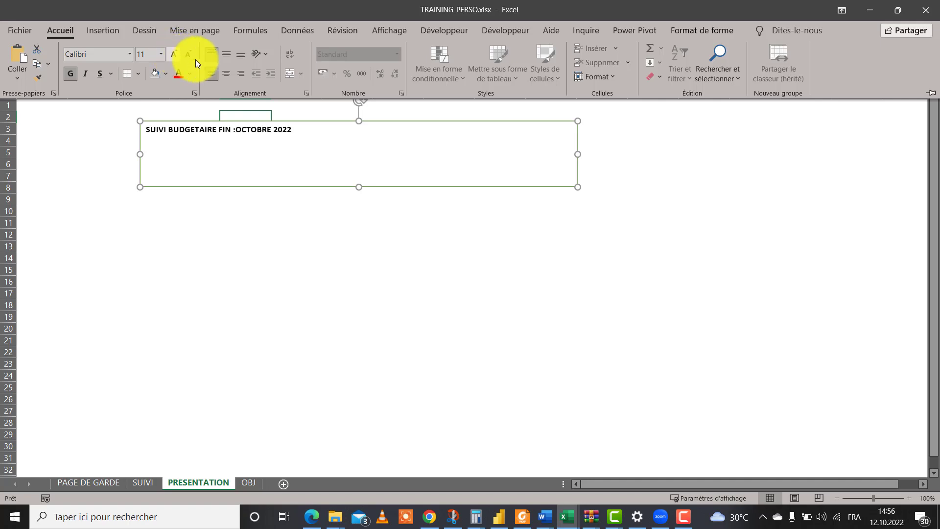
left_click(226, 56)
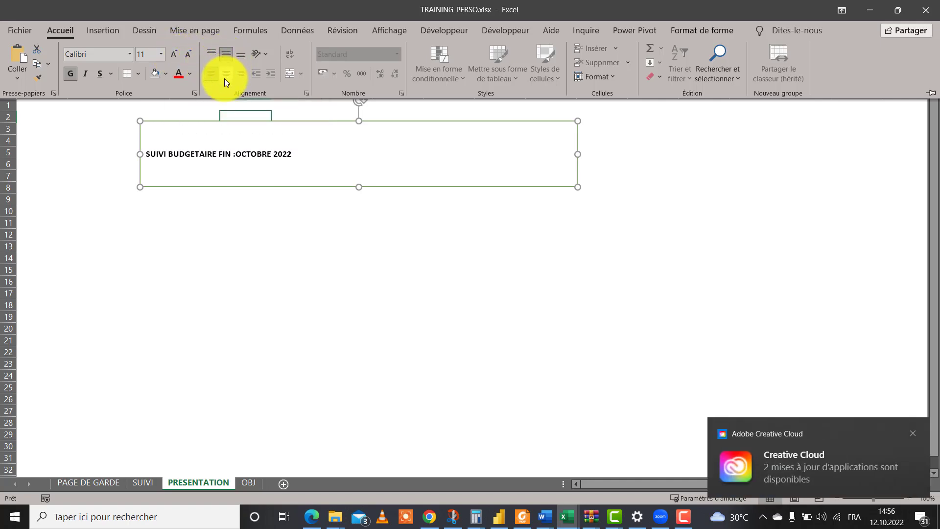
left_click(224, 77)
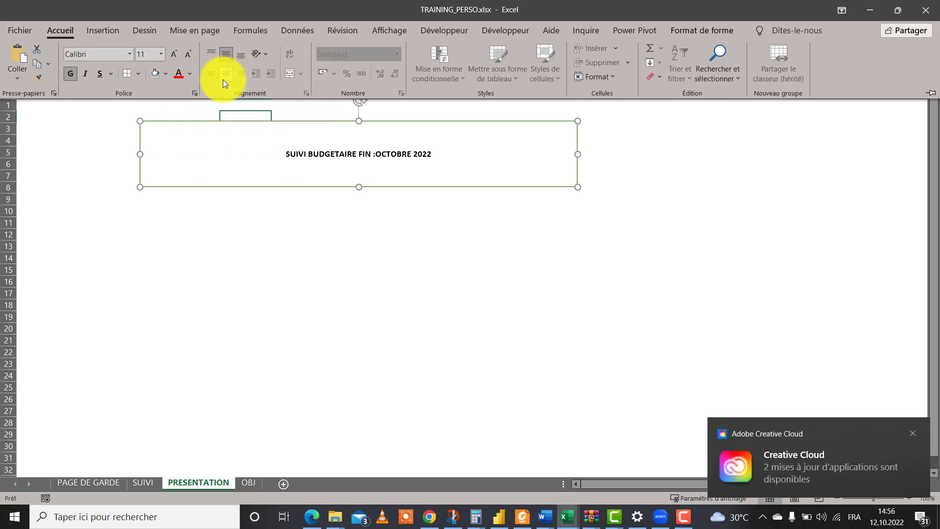
- Increase the rectangle title's font size to 28 and deselect the shape
left_click(172, 53)
left_click(173, 54)
left_click(172, 54)
left_click(172, 54)
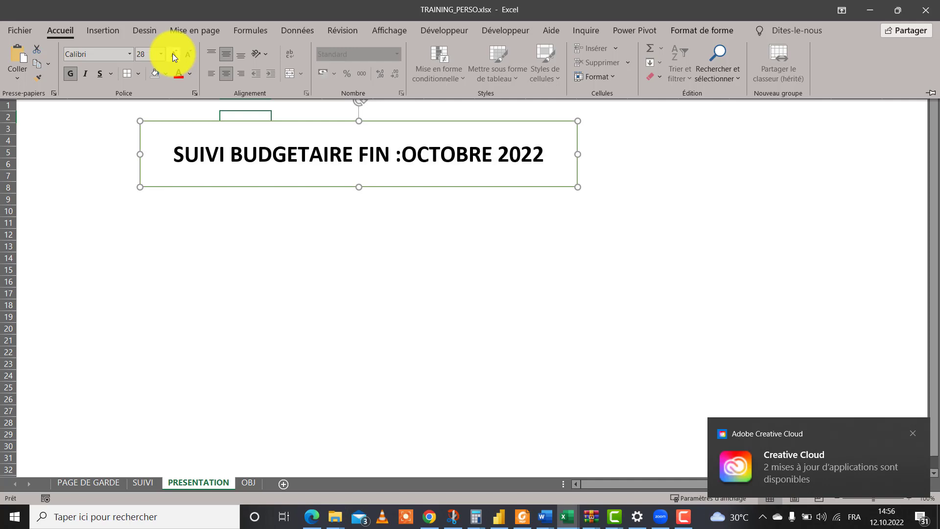
left_click(308, 292)
left_click(268, 257)
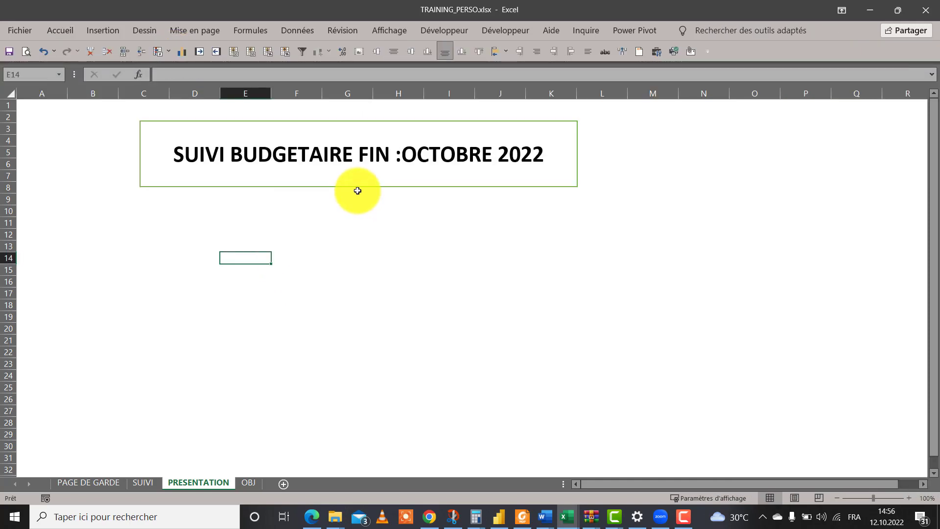
- Move the title rectangle slightly up so it sits within rows 1 to 7
left_click_drag(359, 189, 363, 174)
left_click(307, 227)
left_click(240, 188)
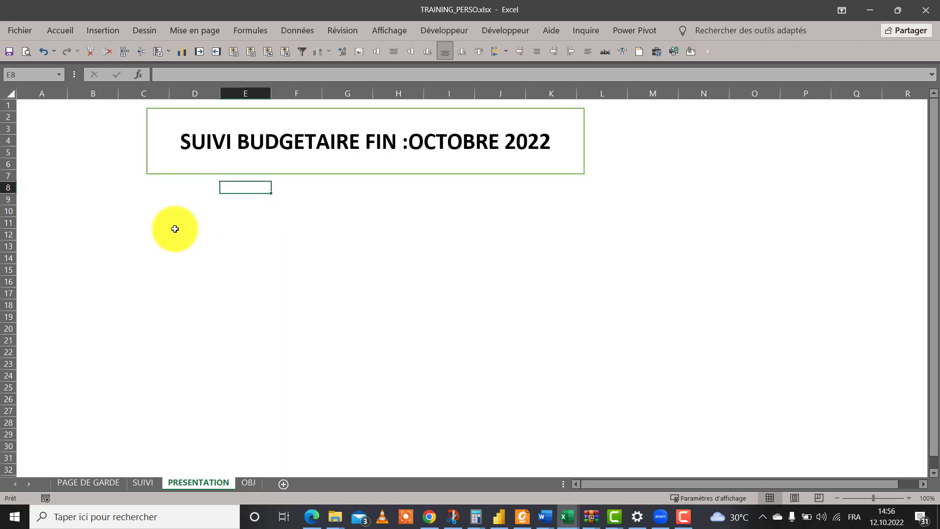
left_click(293, 224)
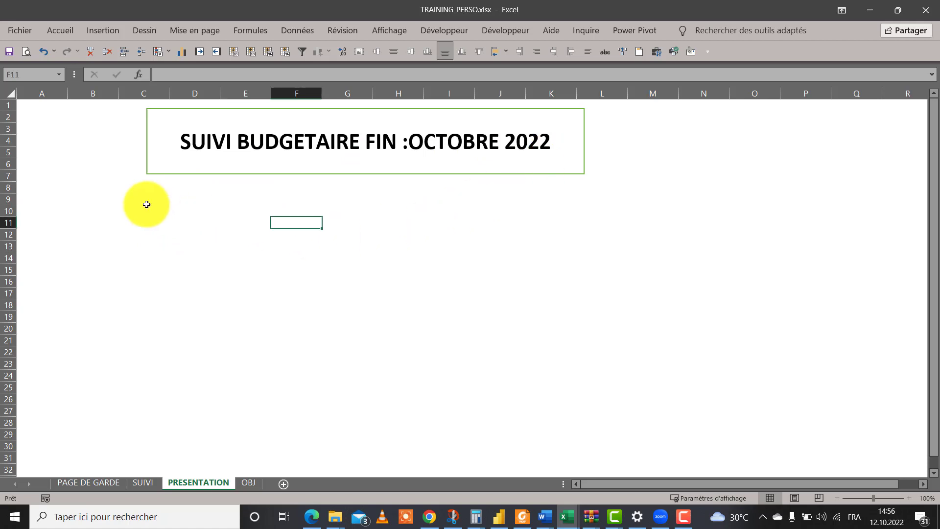
- Examine the BUDGET and REALISATION rows, month columns and TOTAL column of the monthly table on SUIVI
left_click(139, 483)
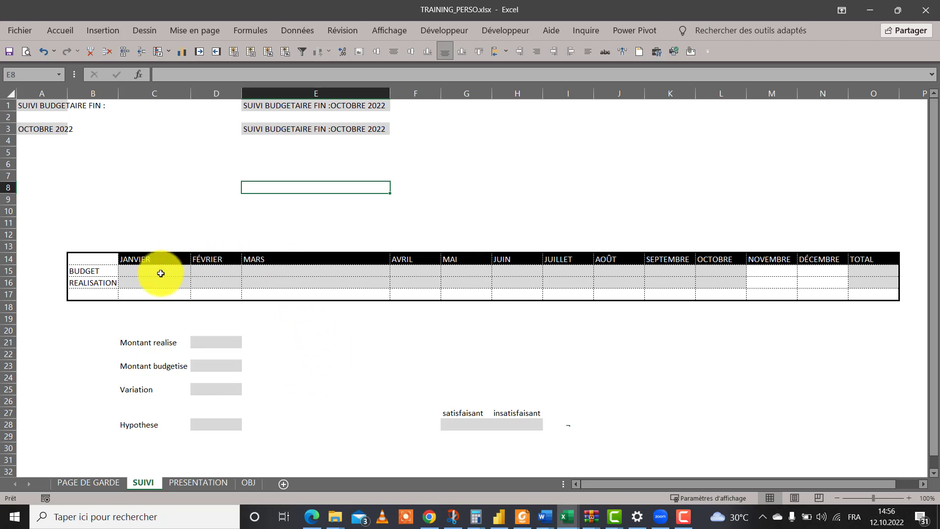
left_click_drag(161, 273, 729, 277)
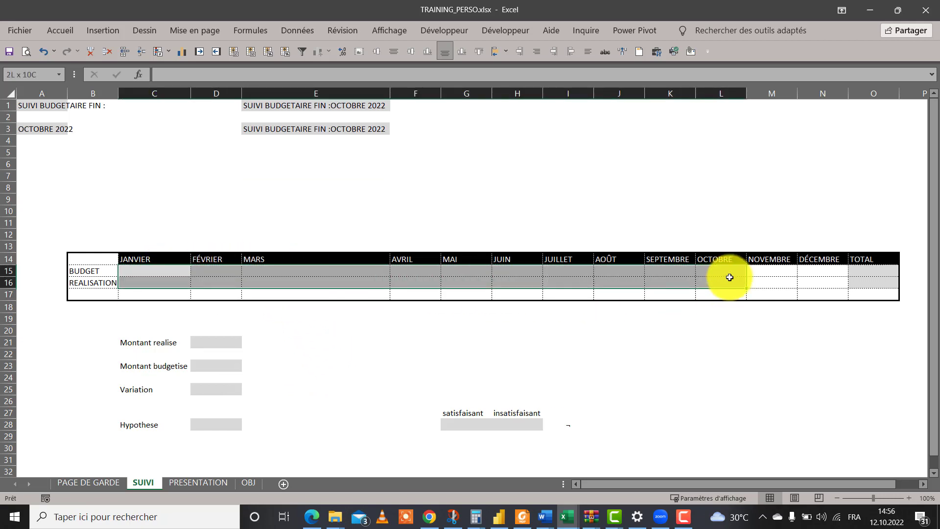
left_click(99, 273)
left_click(104, 284)
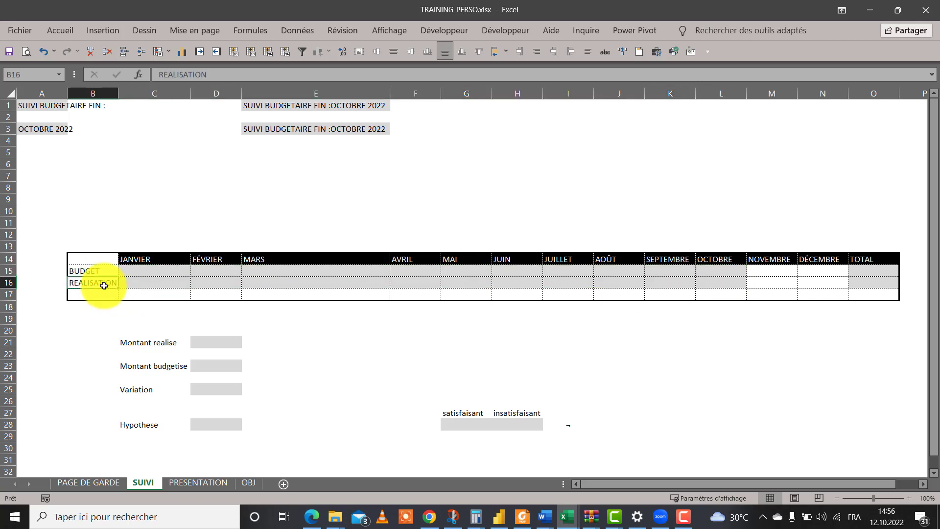
left_click(336, 258)
left_click(724, 265)
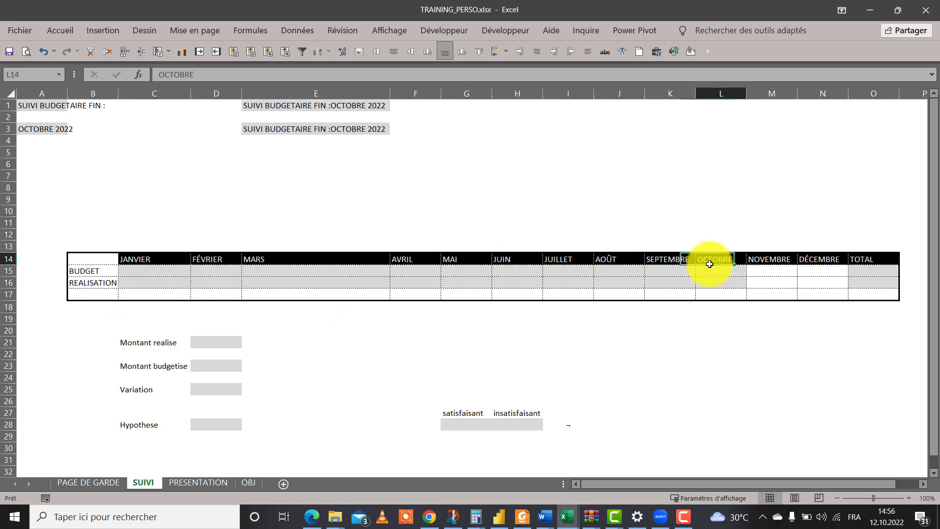
left_click(609, 271)
key("Left")
key("Left")
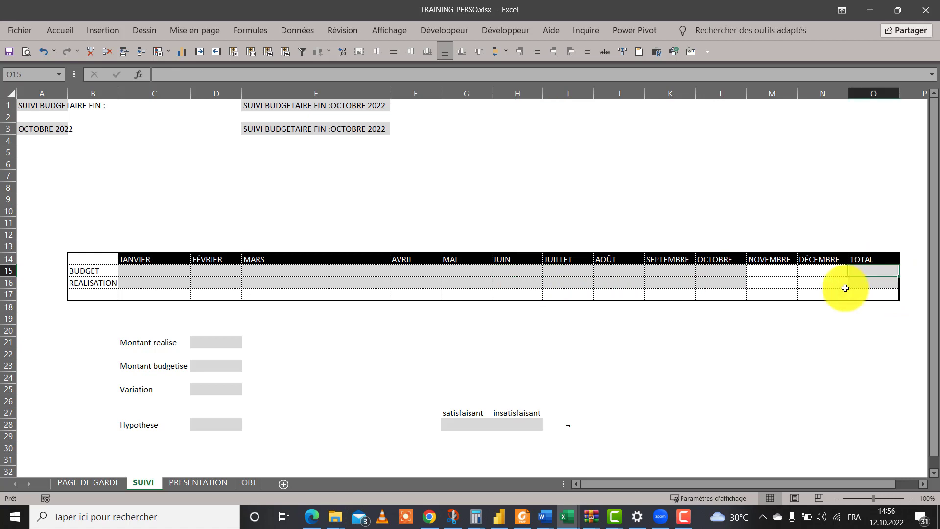
left_click(873, 283)
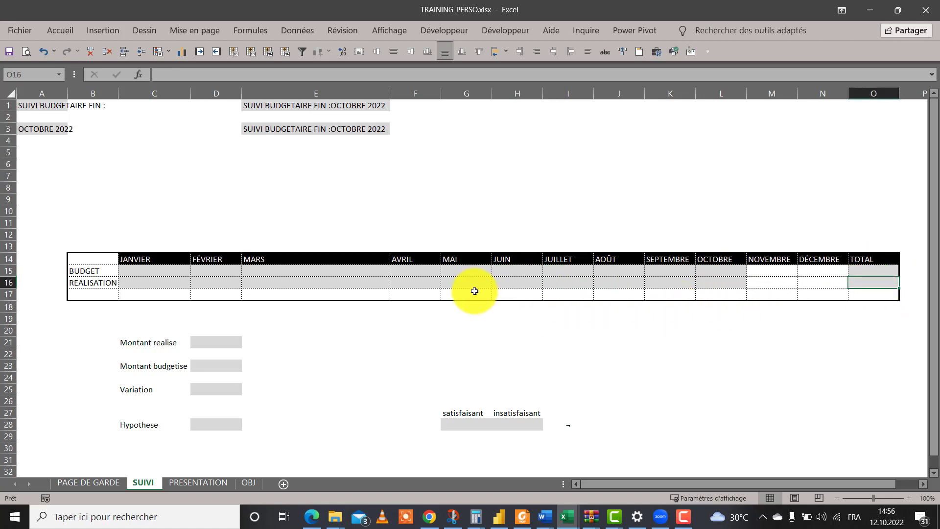
left_click(384, 270)
left_click(782, 274)
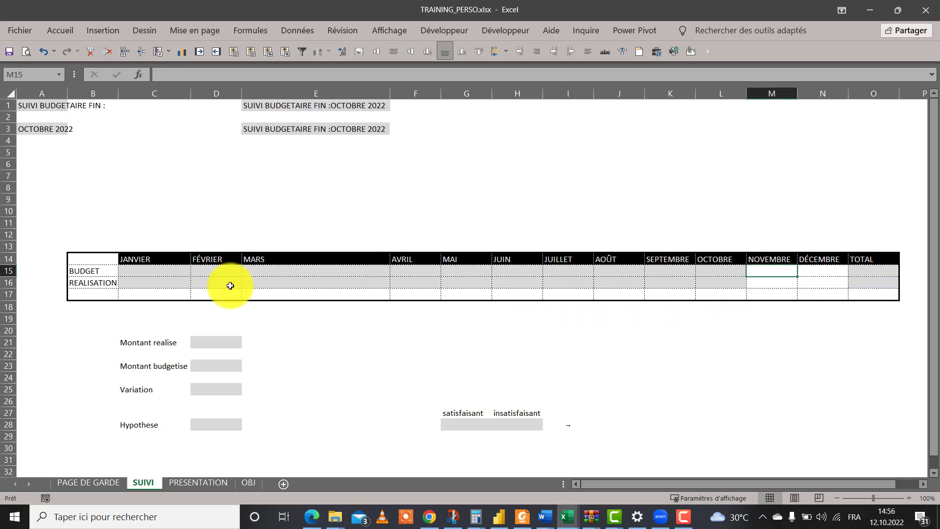
- Enter =ALEA.ENTRE.BORNES(5000;9000) in the January BUDGET cell C15 and fill it across to October in L15
left_click(164, 270)
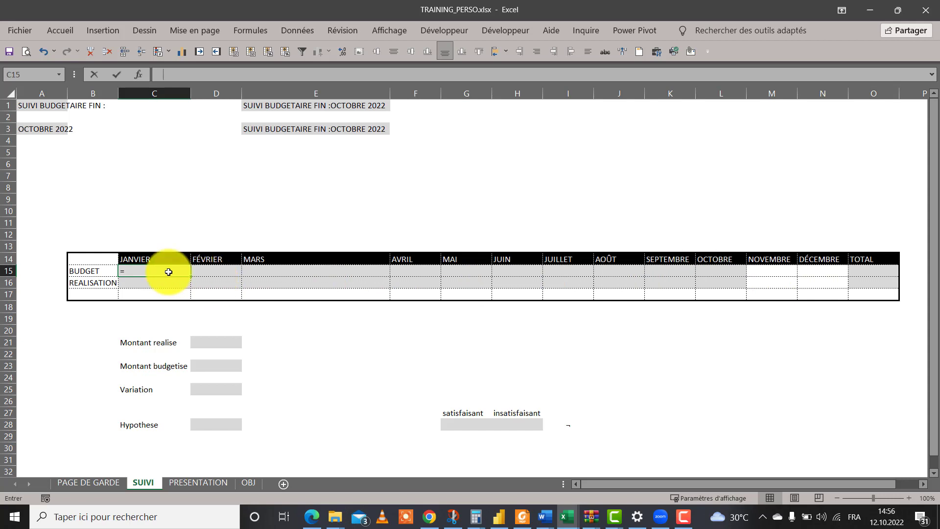
type("ale")
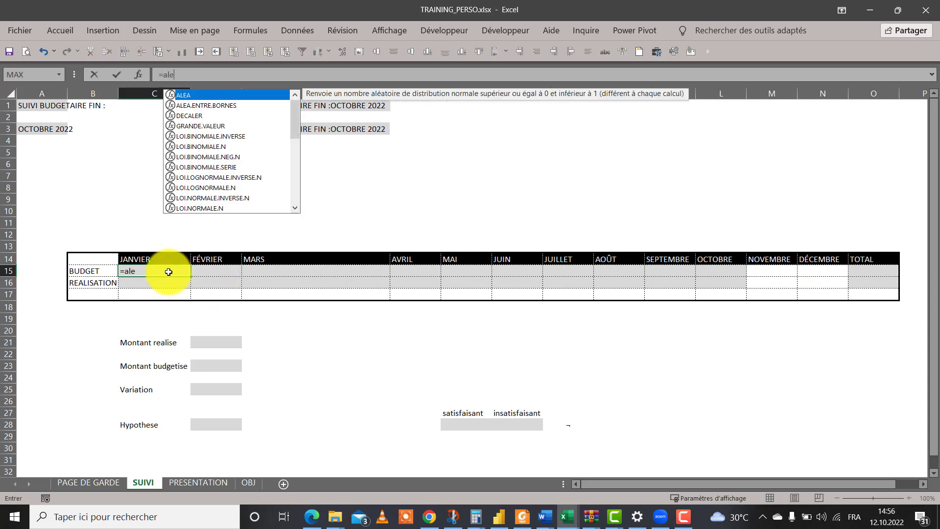
key("Down")
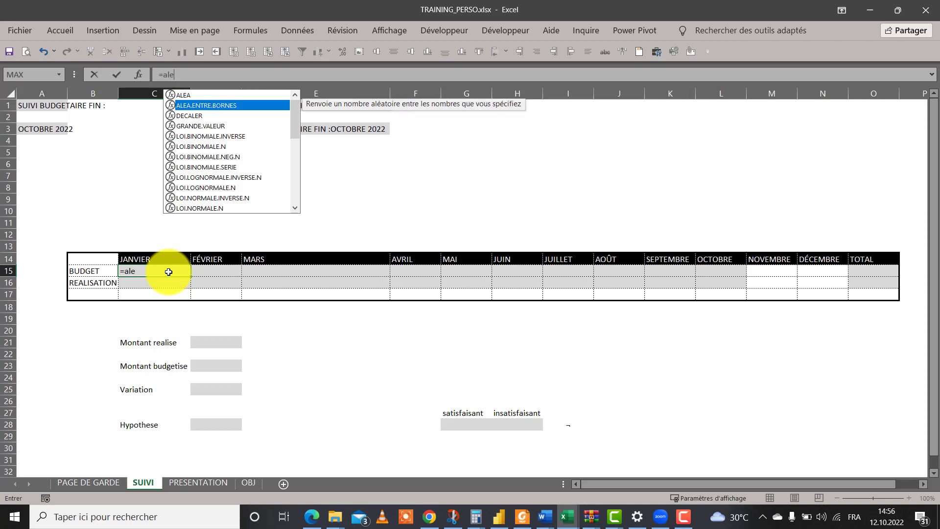
key("Tab")
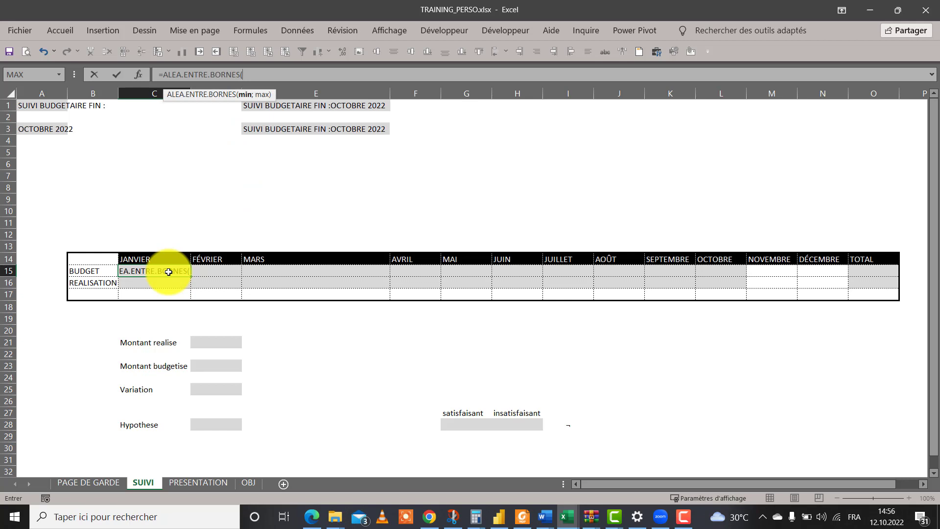
type("5000;9000")
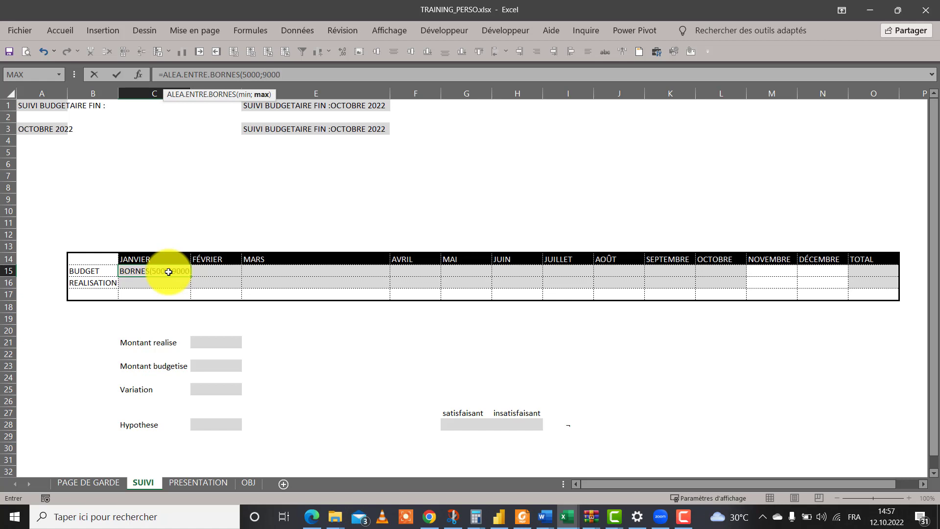
type(")")
key("ctrl+Return")
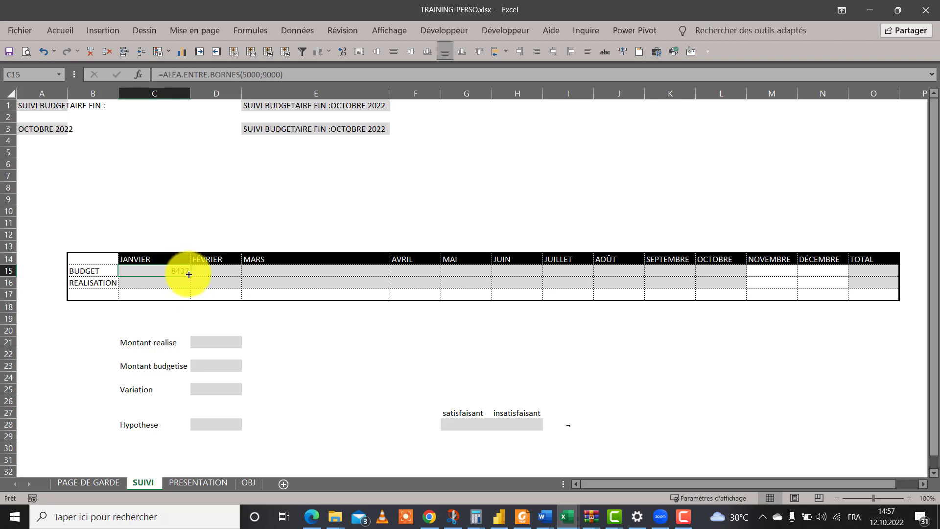
left_click_drag(189, 274, 755, 311)
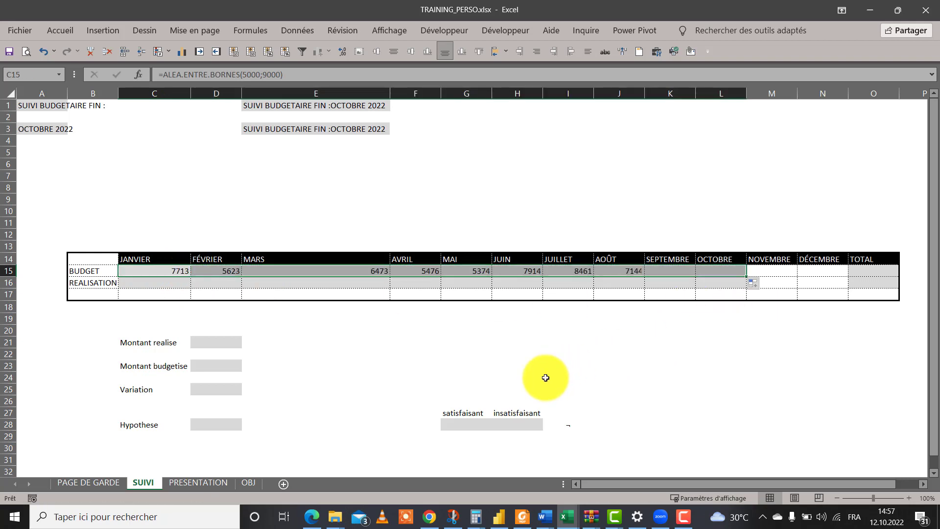
- Enter =ALEA.ENTRE.BORNES(4500;8000) in the January REALISATION cell C16
left_click(357, 308)
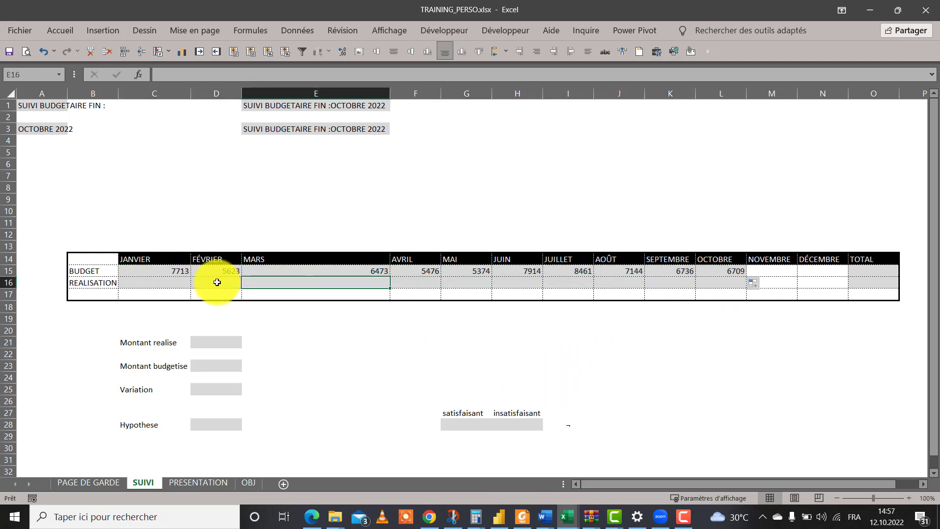
left_click(175, 282)
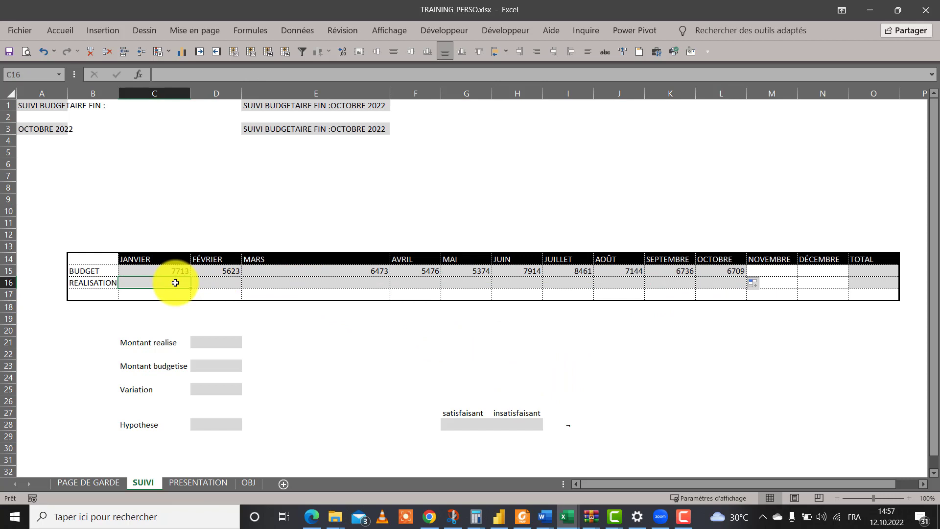
type("=")
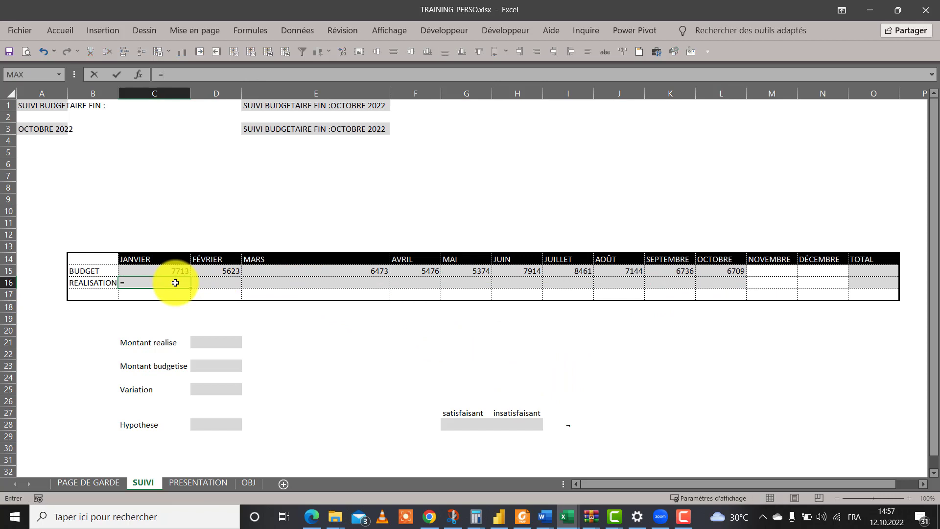
type("ale")
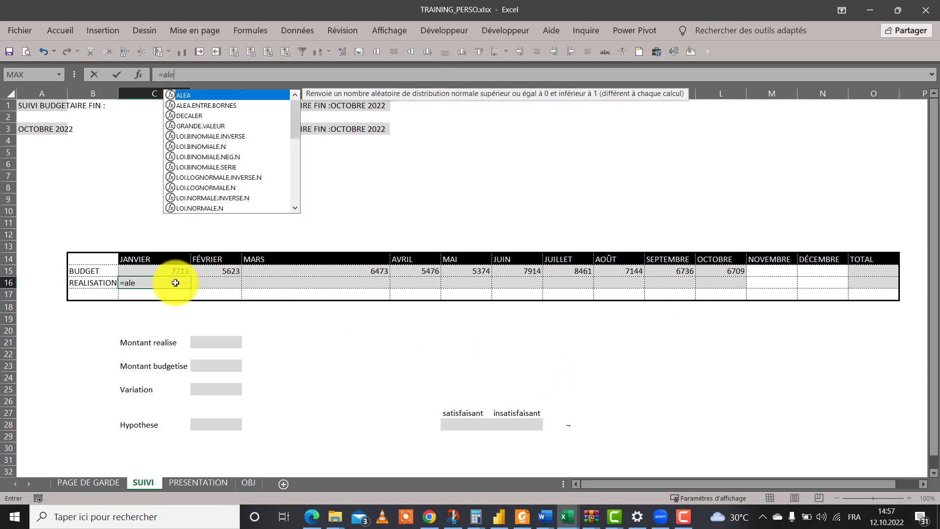
key("Down")
key("Tab")
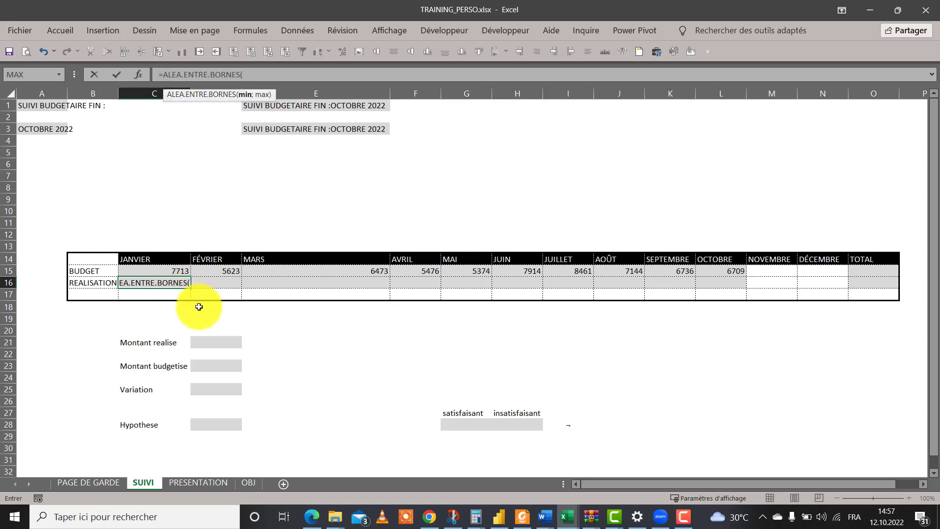
type("4500")
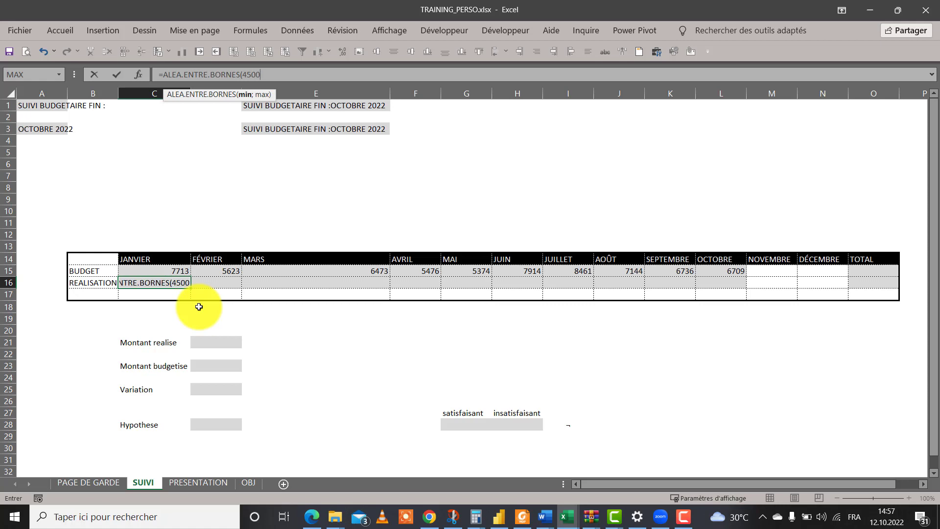
type(";")
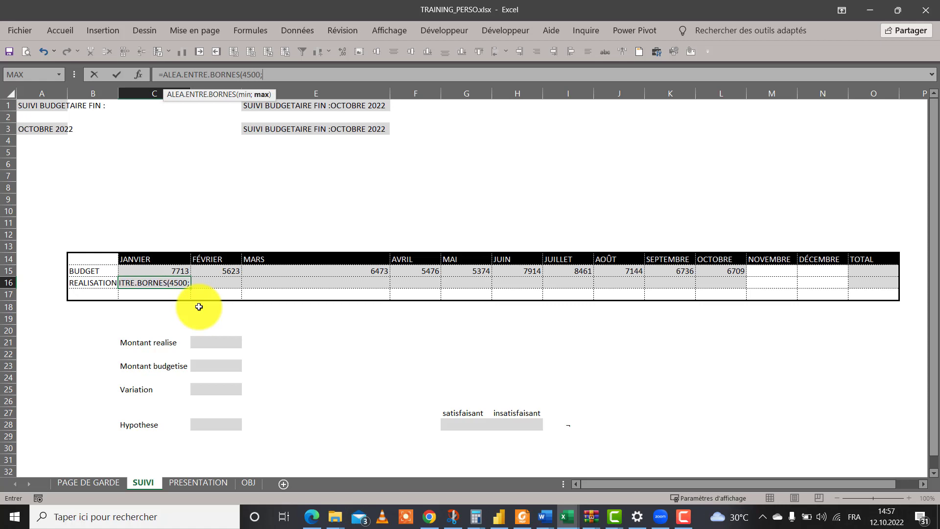
type("800")
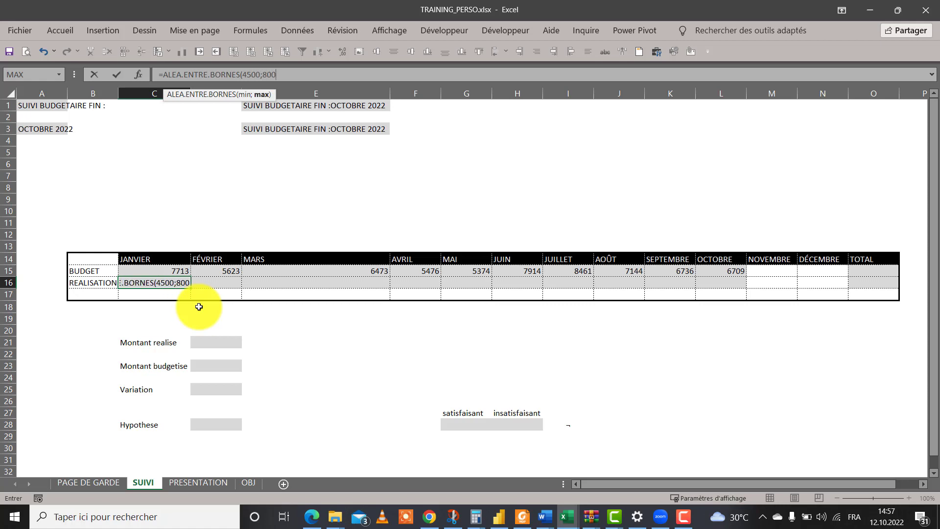
type("0)")
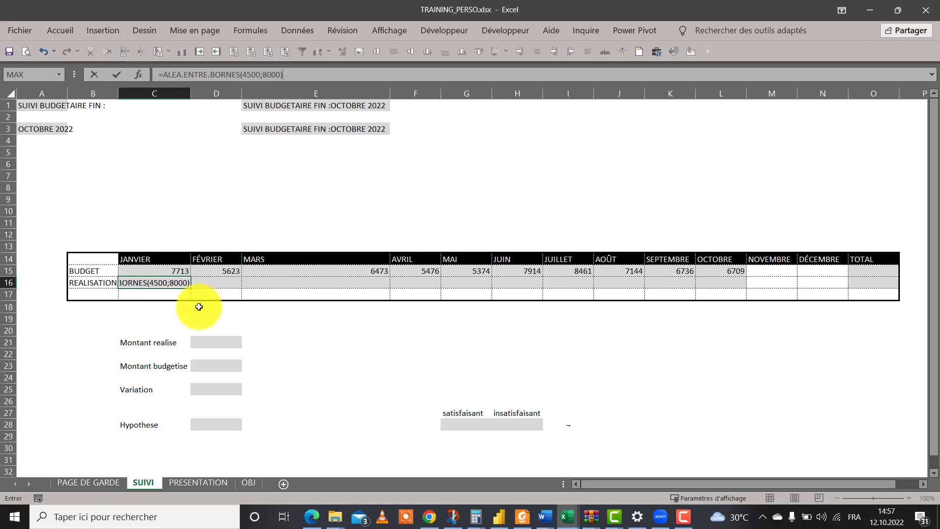
key("Return")
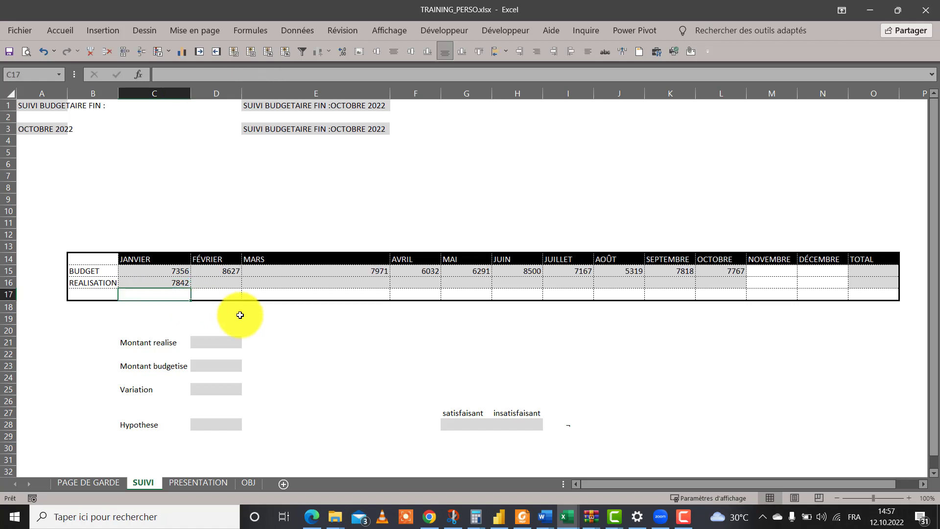
- Fill the January REALISATION formula across to October in L16
left_click(172, 282)
left_click_drag(190, 288, 720, 347)
left_click(658, 340)
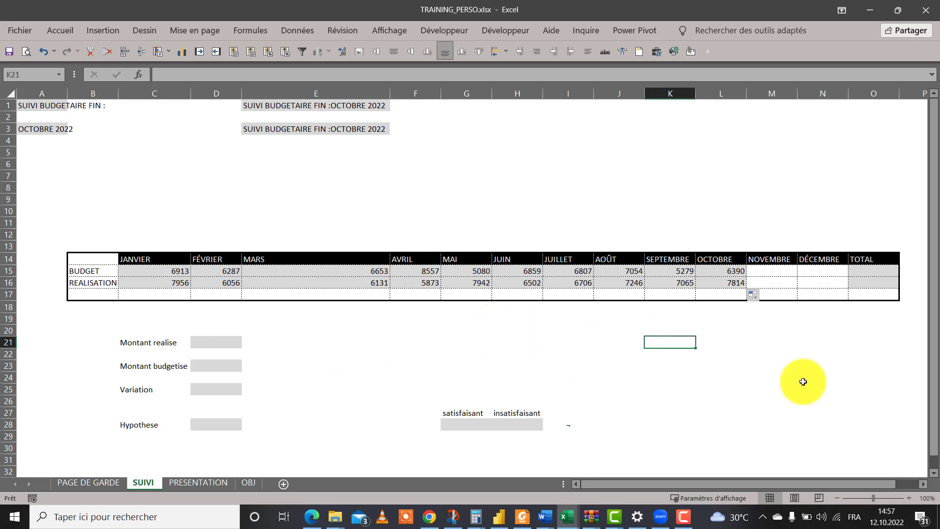
- Sum the BUDGET row C15:N15 in TOTAL cell O15 and copy the formula down to the REALISATION row in O16
left_click(870, 273)
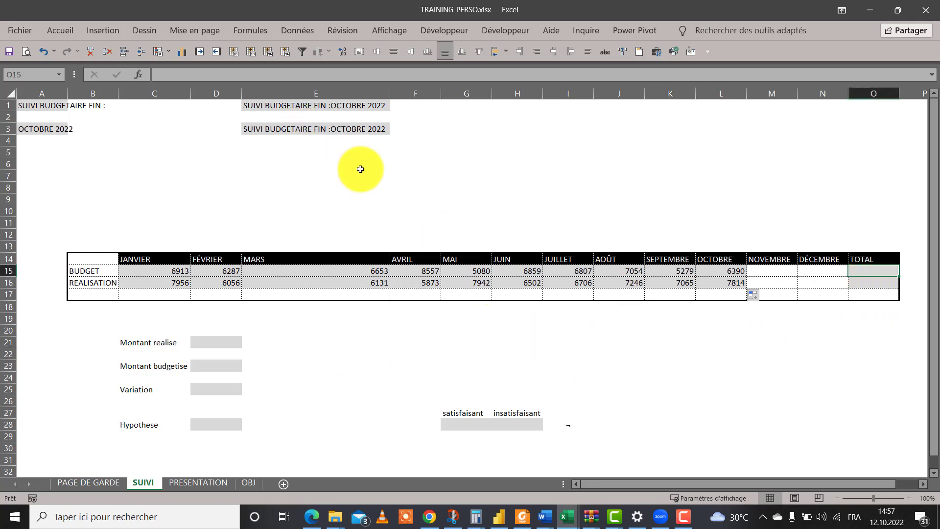
left_click(69, 26)
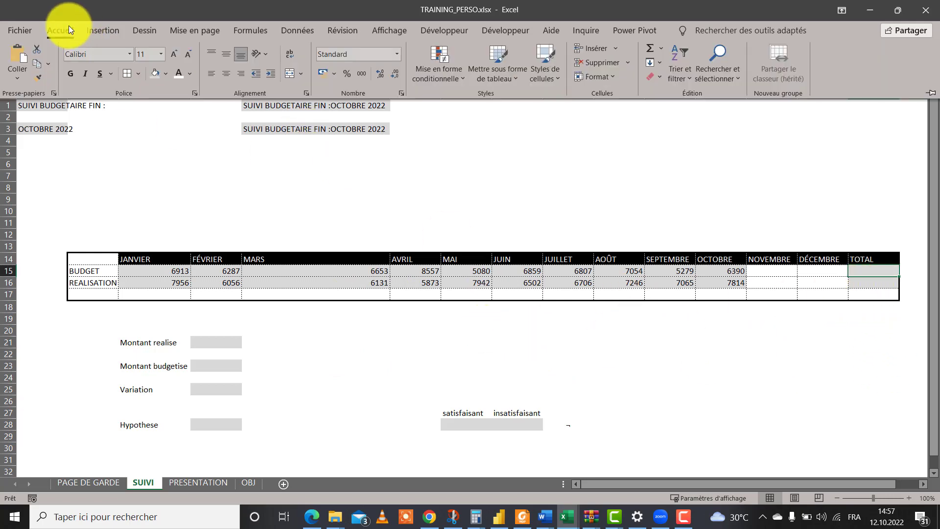
left_click(247, 28)
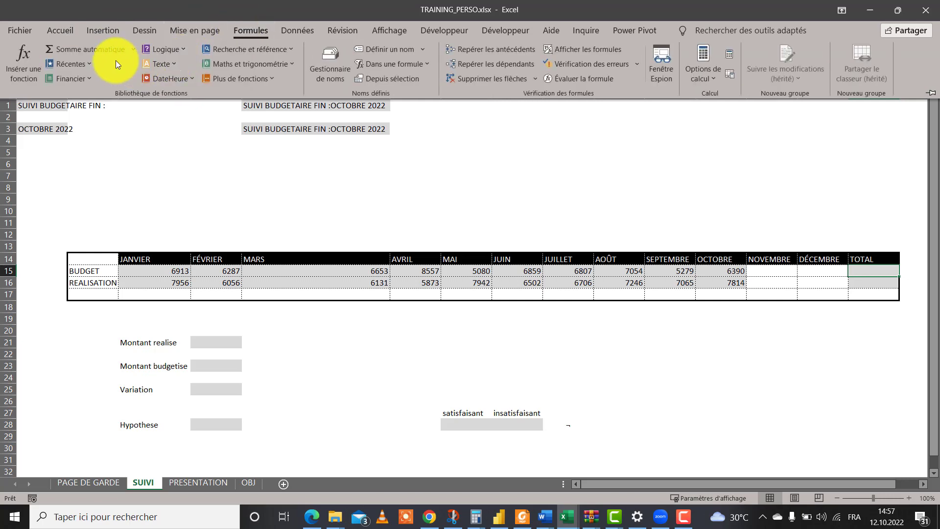
left_click(109, 49)
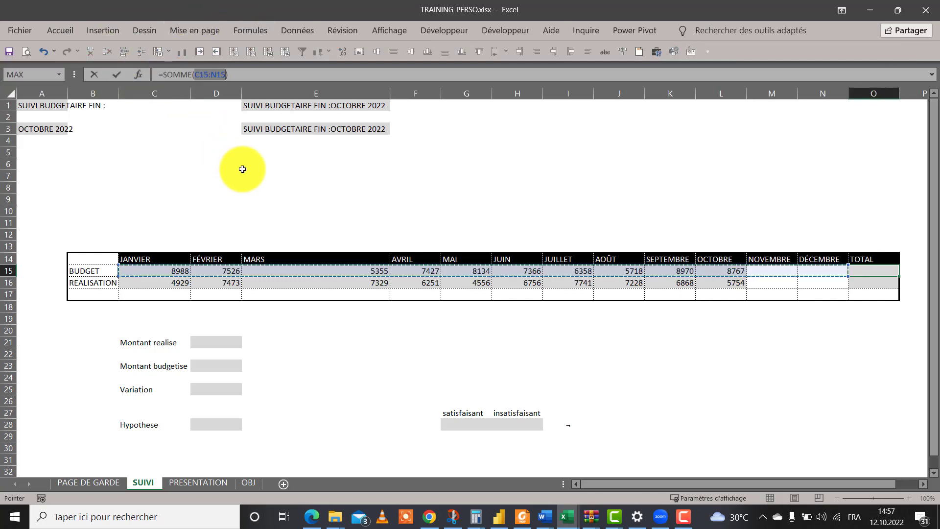
key("Return")
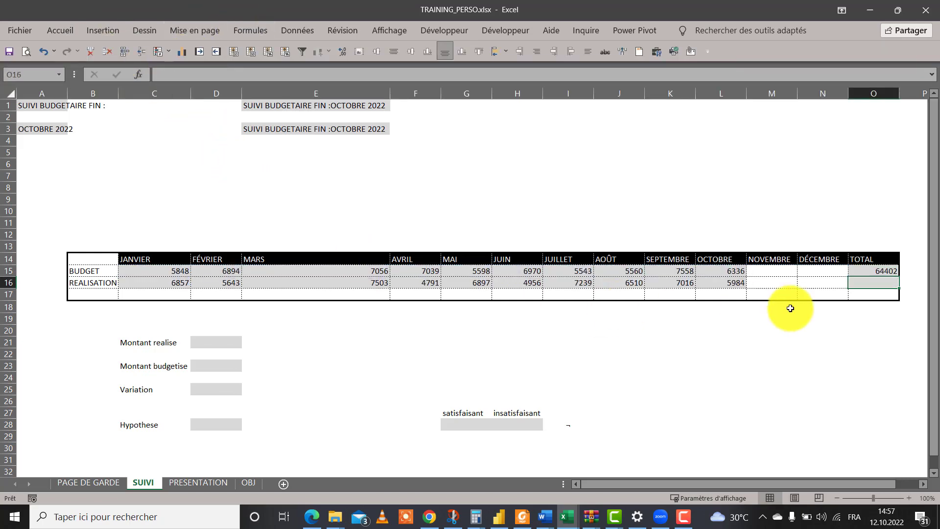
left_click(878, 270)
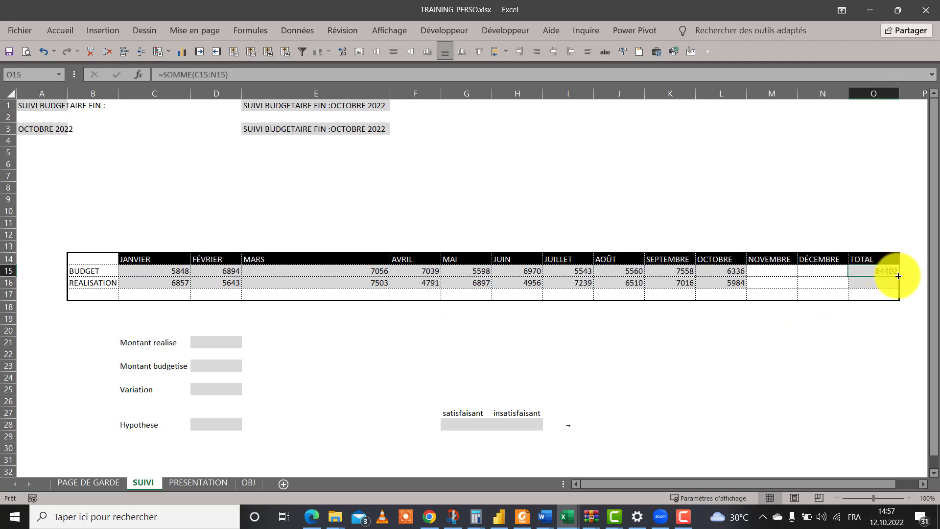
left_click_drag(898, 277, 895, 288)
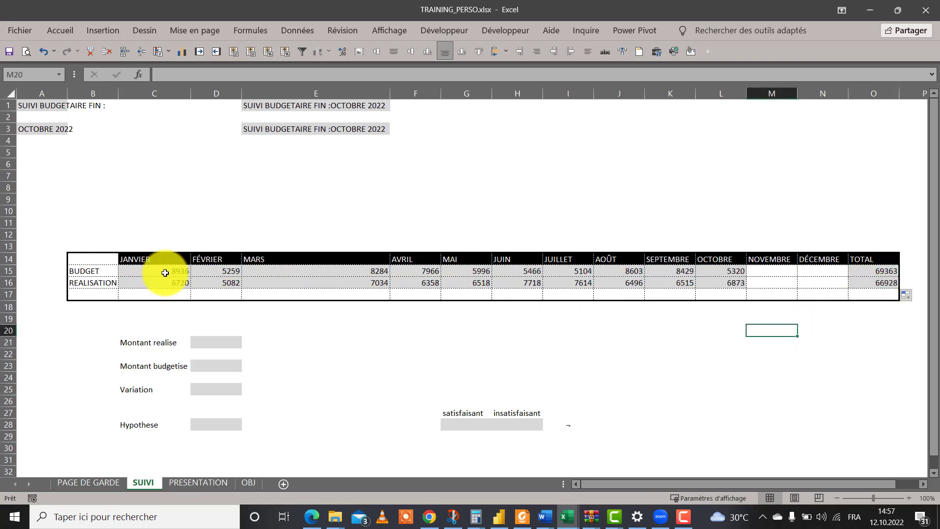
- Format the table figures from C15 to O17 with a thousands separator and no decimals
left_click_drag(166, 274, 895, 289)
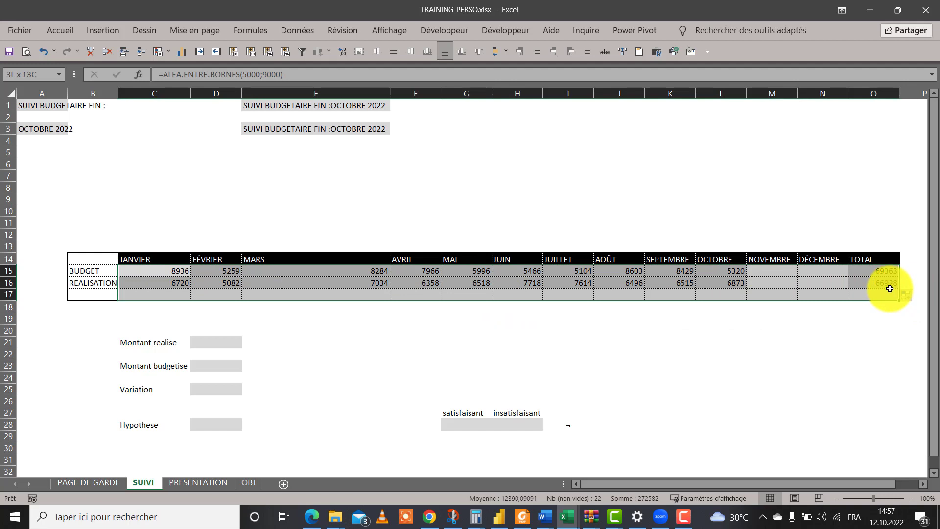
left_click(63, 31)
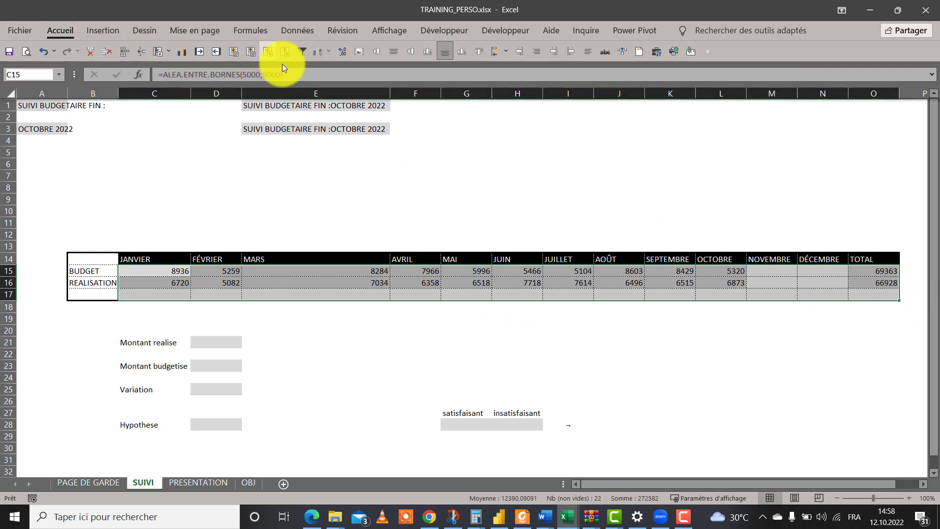
left_click(362, 73)
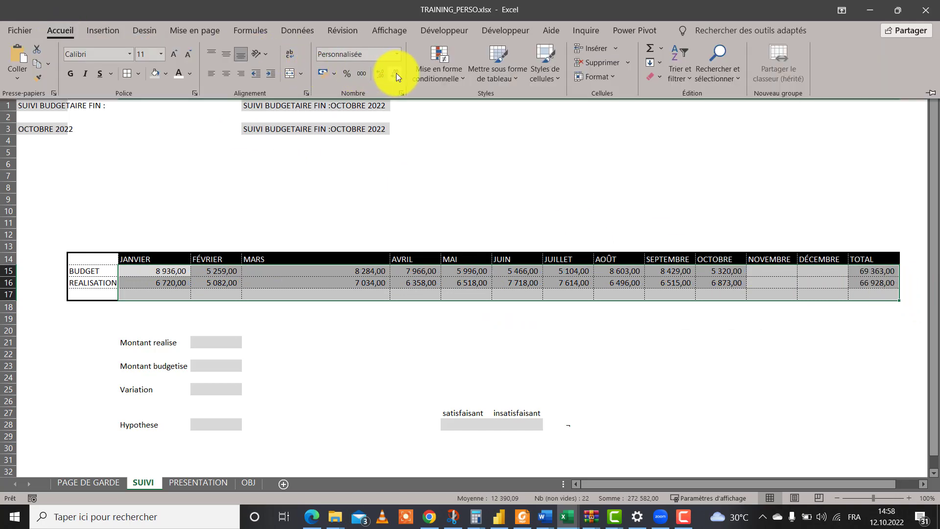
left_click(396, 72)
left_click(395, 73)
left_click(539, 330)
left_click(455, 319)
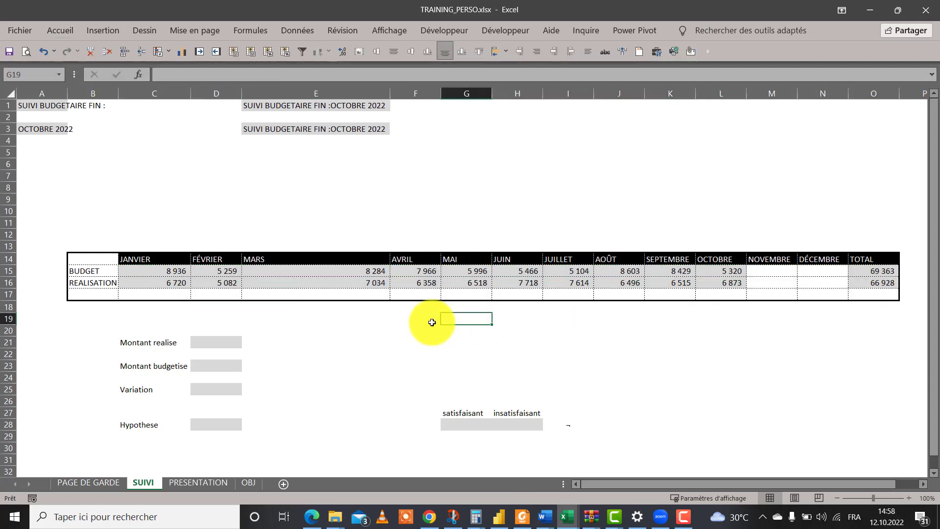
left_click(351, 321)
- Link the Montant realise cell D21 to the REALISATION total with =O16
left_click(161, 341)
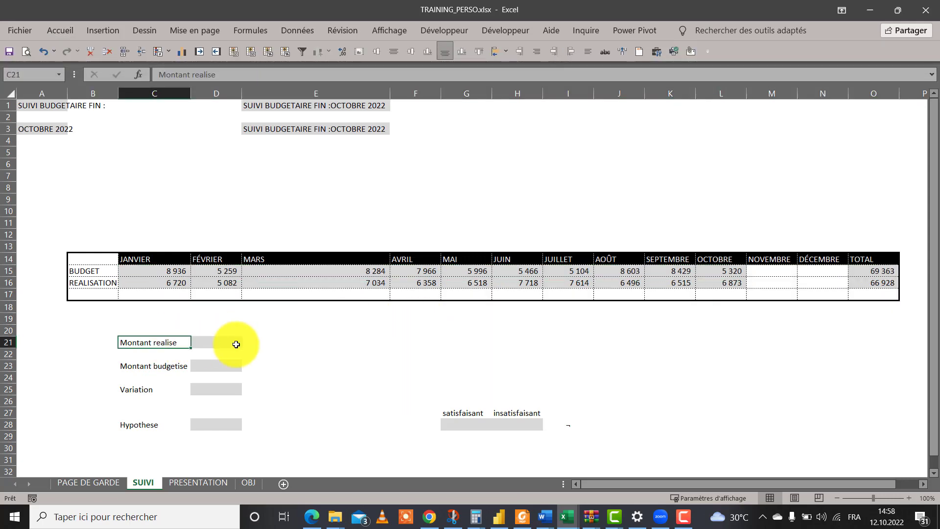
left_click(238, 340)
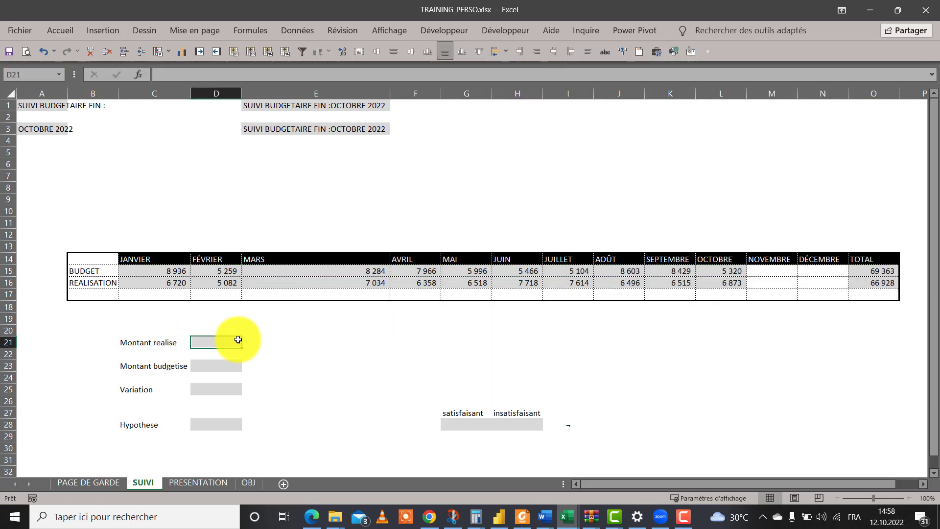
type("=")
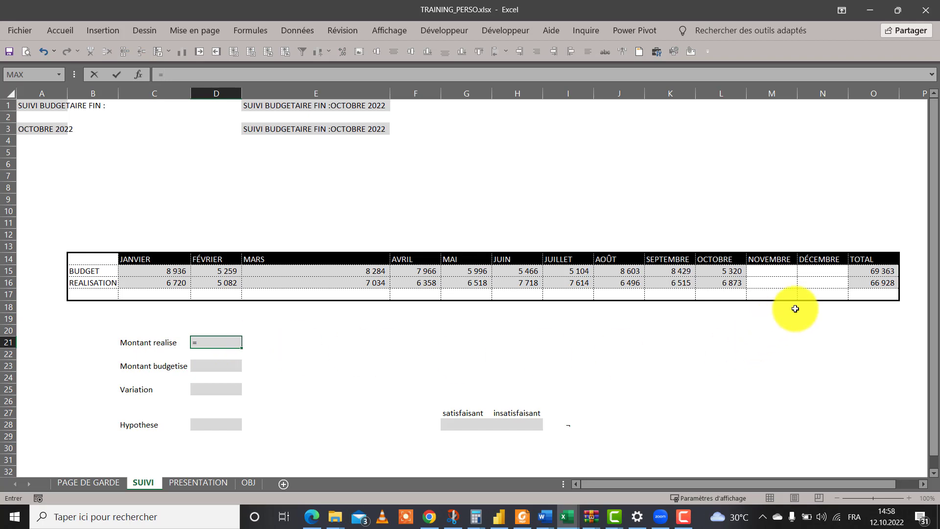
left_click(896, 283)
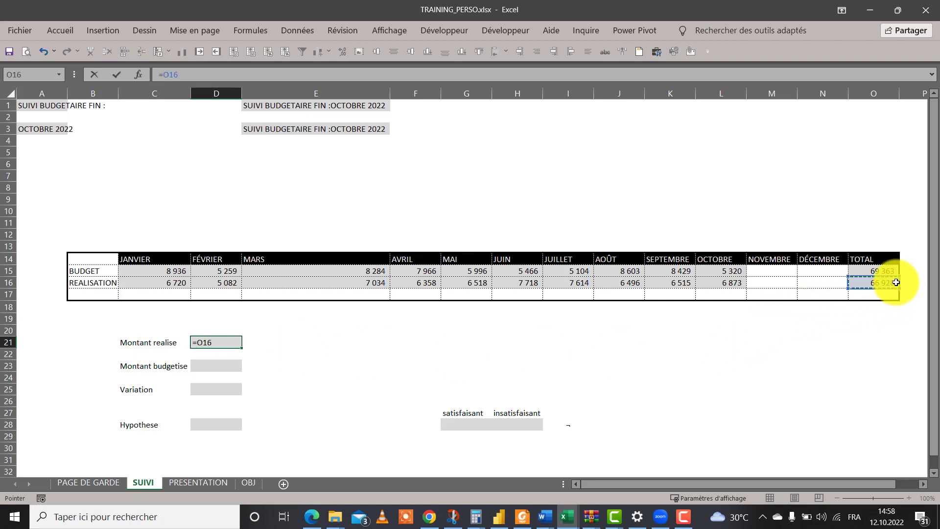
key("Return")
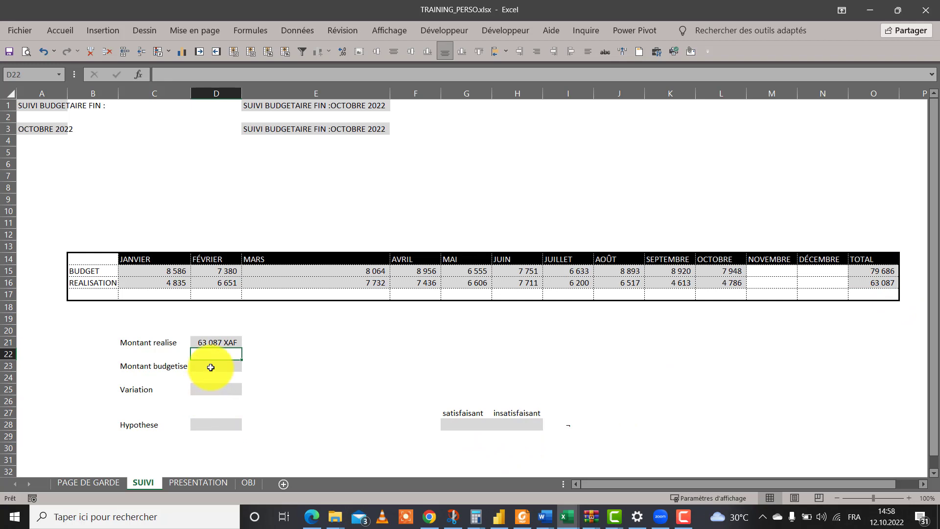
- Link the Montant budgetise cell D23 to the BUDGET total in O15
left_click(211, 367)
type("=")
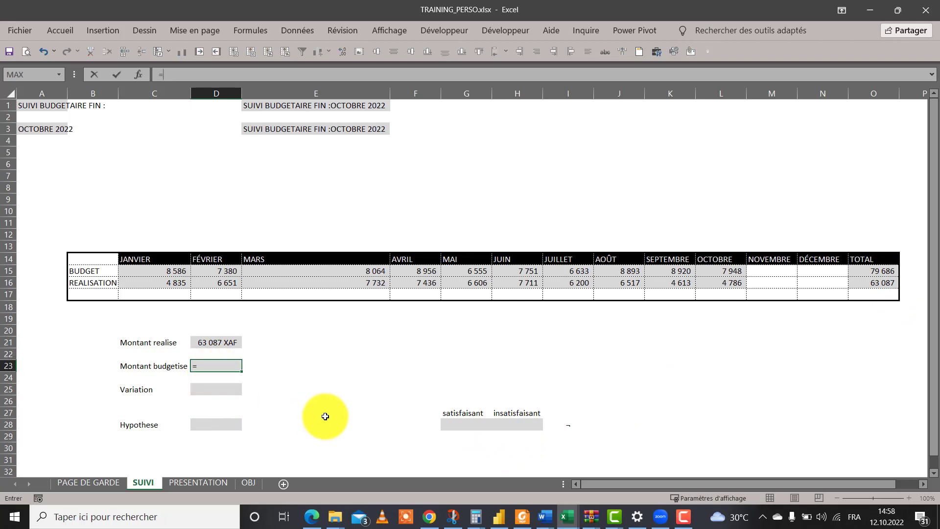
left_click(879, 270)
key("Return")
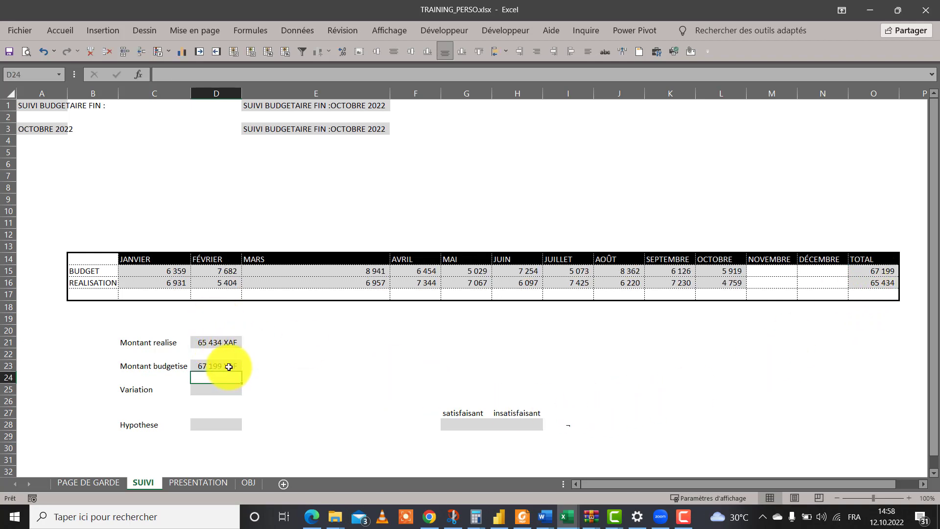
- Examine the accounting number format and its currency symbol list for the Montant realise cell D21, then close the cell format settings
left_click(226, 342)
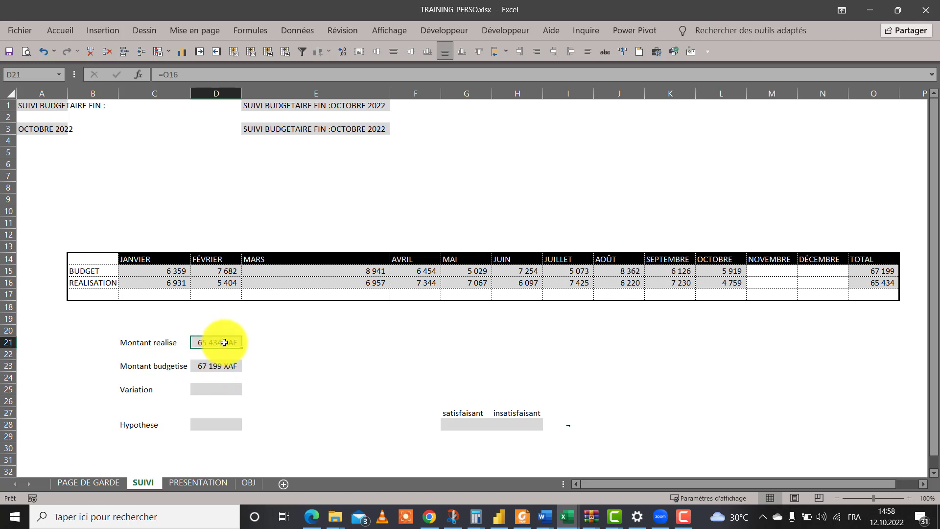
right_click(224, 342)
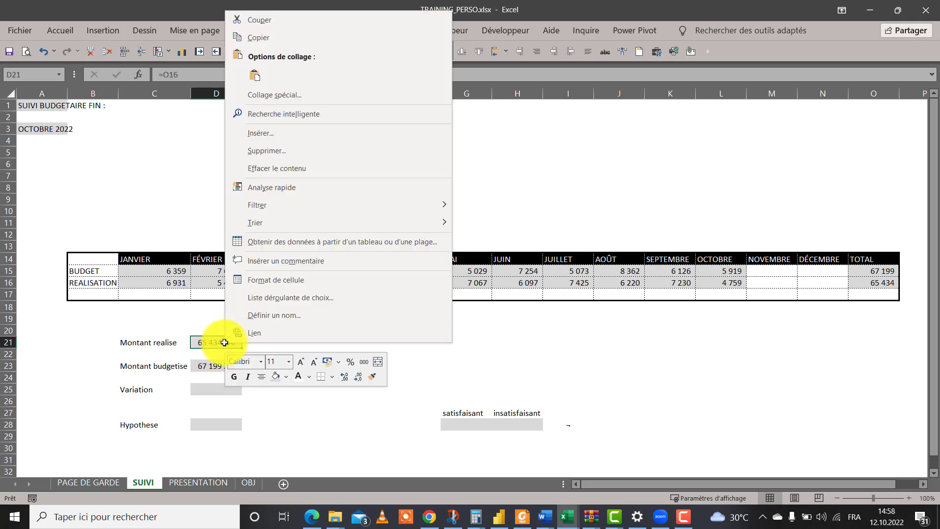
left_click(264, 281)
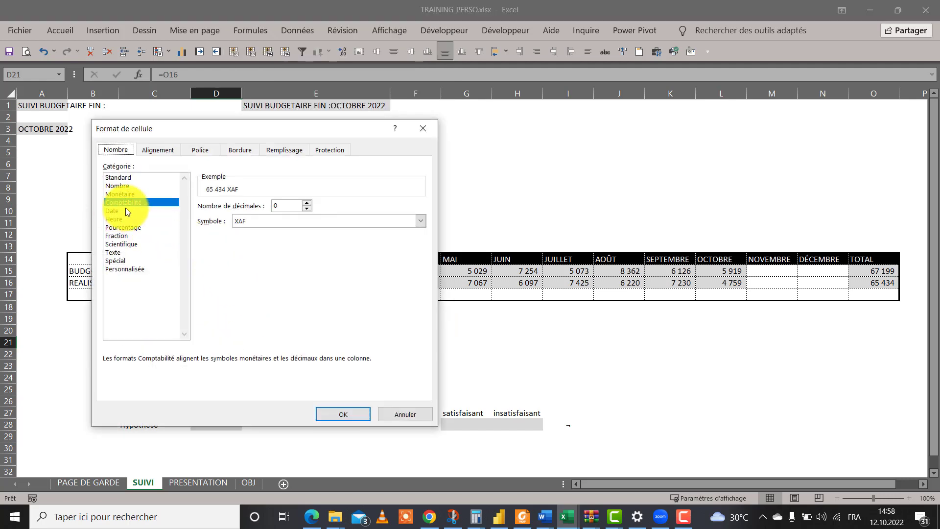
left_click(420, 221)
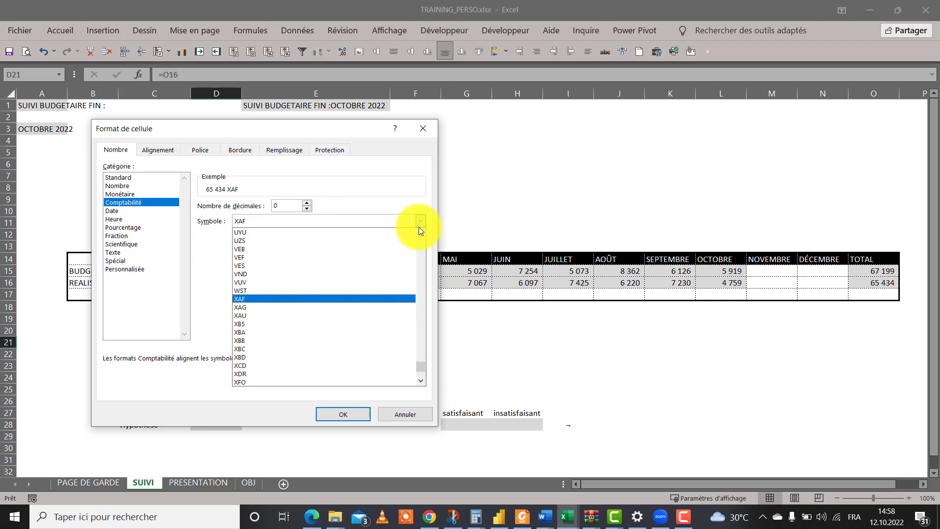
mouse_move(427, 367)
left_mouse_down()
mouse_move(426, 225)
mouse_move(410, 320)
mouse_move(414, 243)
mouse_move(415, 233)
mouse_move(412, 374)
mouse_move(416, 353)
left_mouse_up()
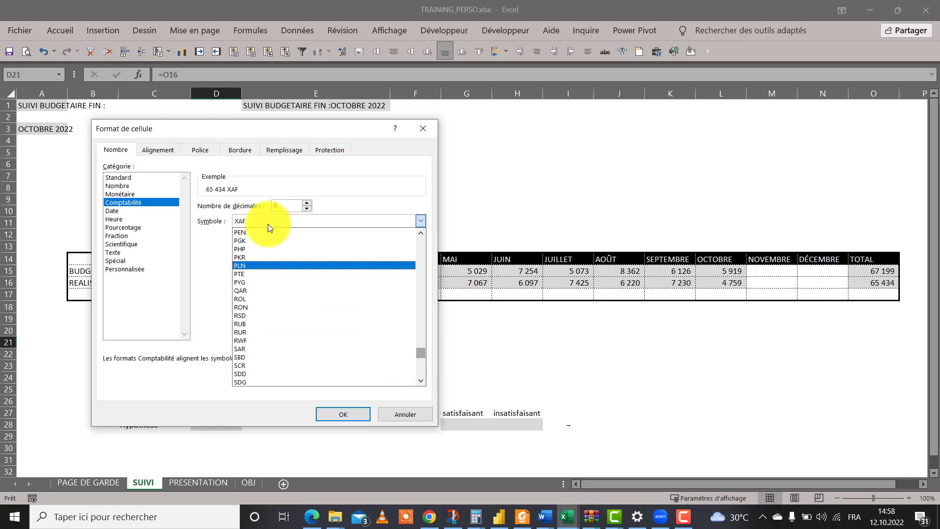
left_click(426, 161)
left_click(422, 133)
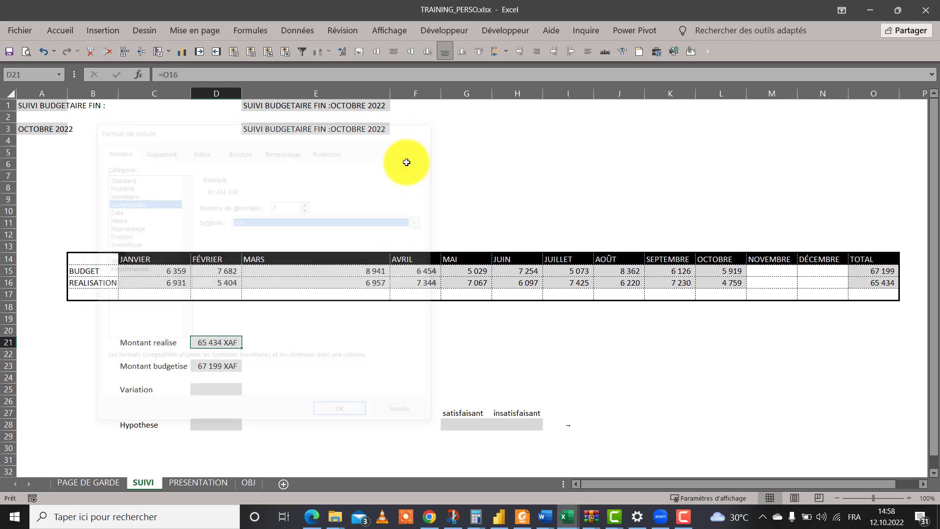
left_click(231, 367)
left_click(235, 342)
left_click(236, 369)
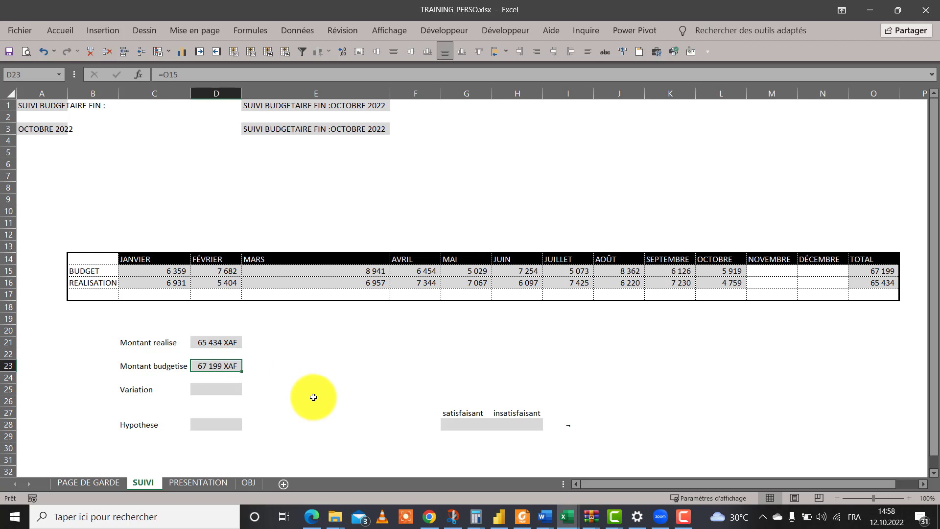
- Calculate the Variation in D25 relative to the budgeted amount with the formula =(D21-D23)/D23
left_click(223, 389)
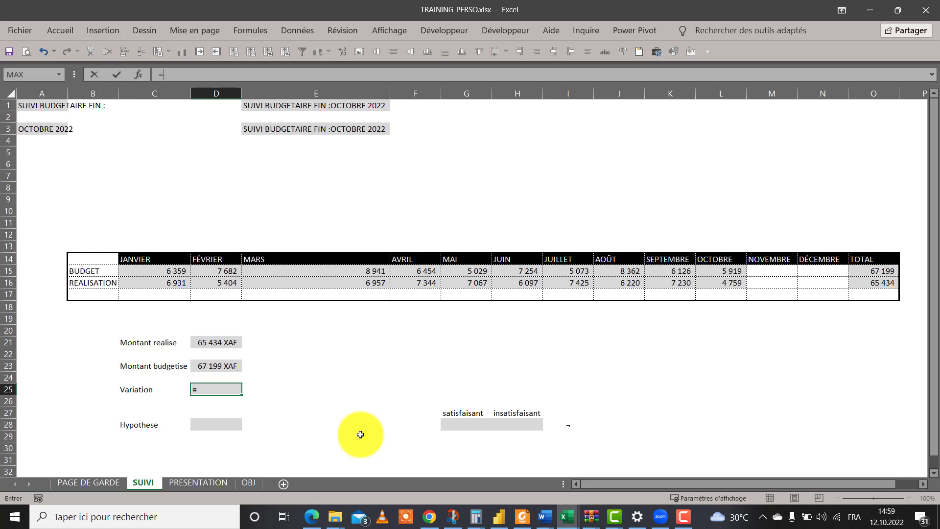
left_click(219, 345)
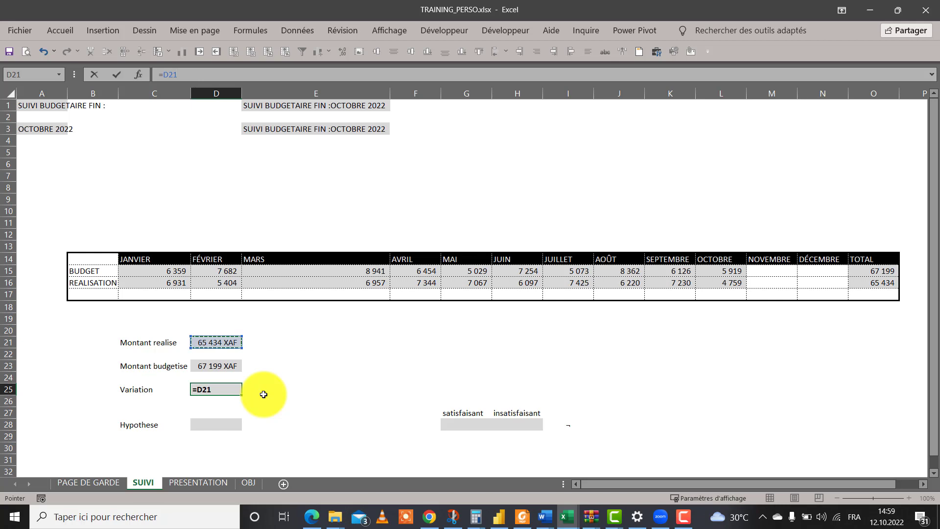
type("-")
left_click(227, 367)
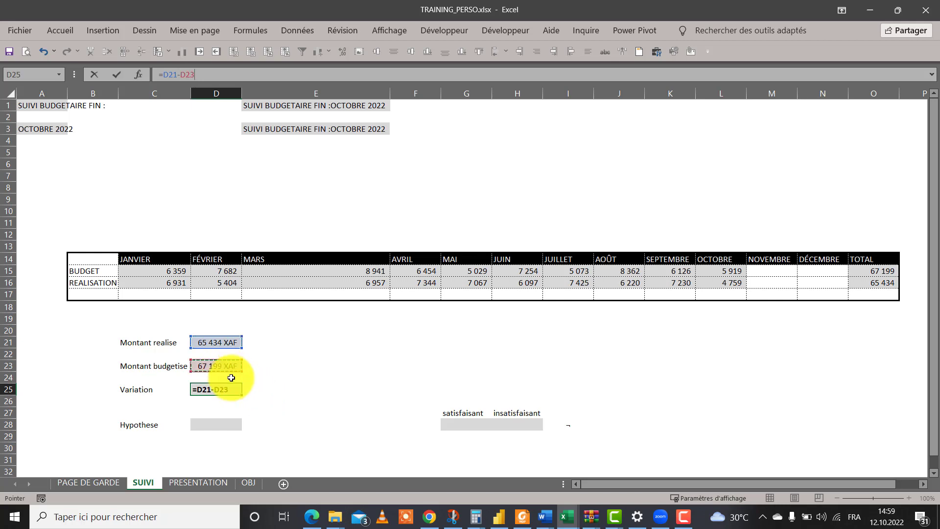
left_click(166, 74)
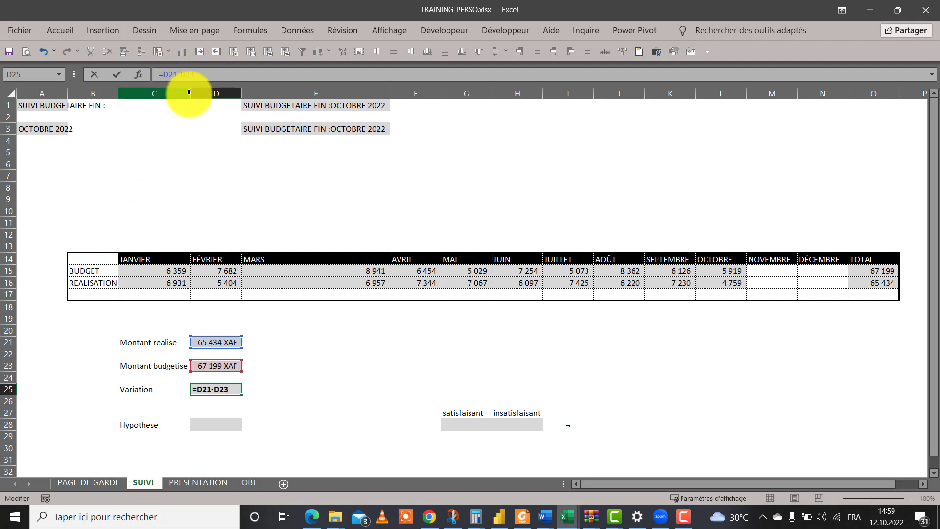
type("8")
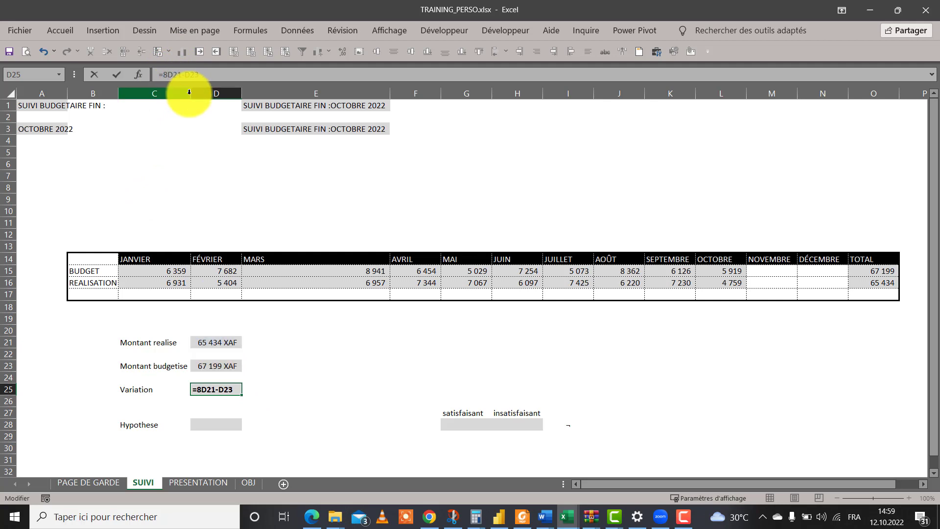
key("BackSpace")
type("(")
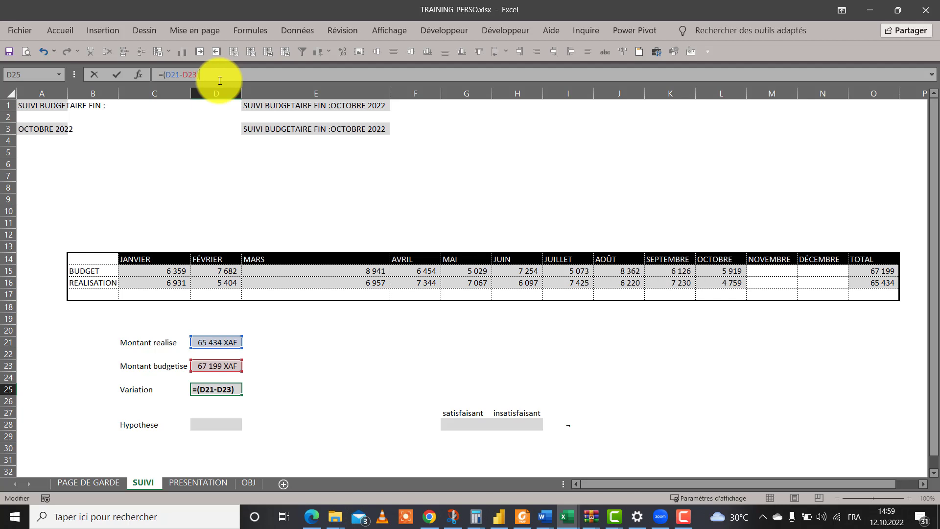
type("/")
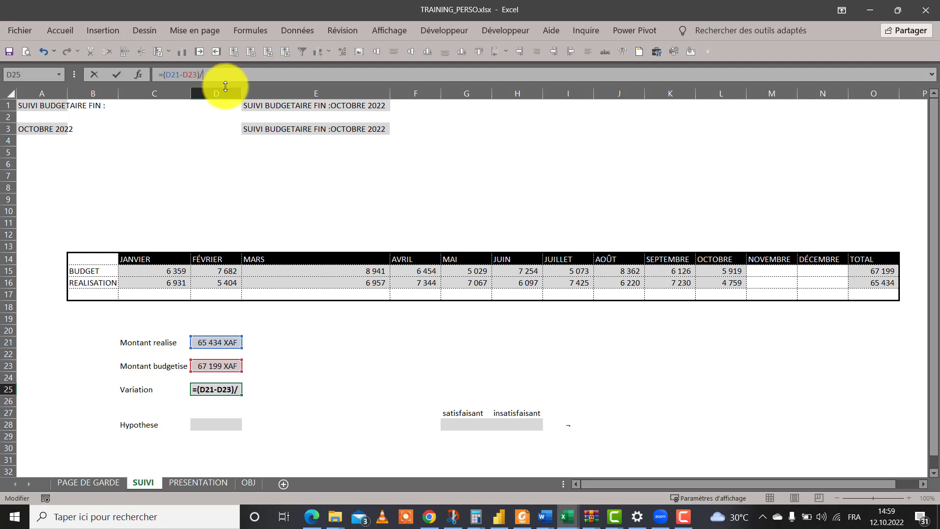
left_click(215, 366)
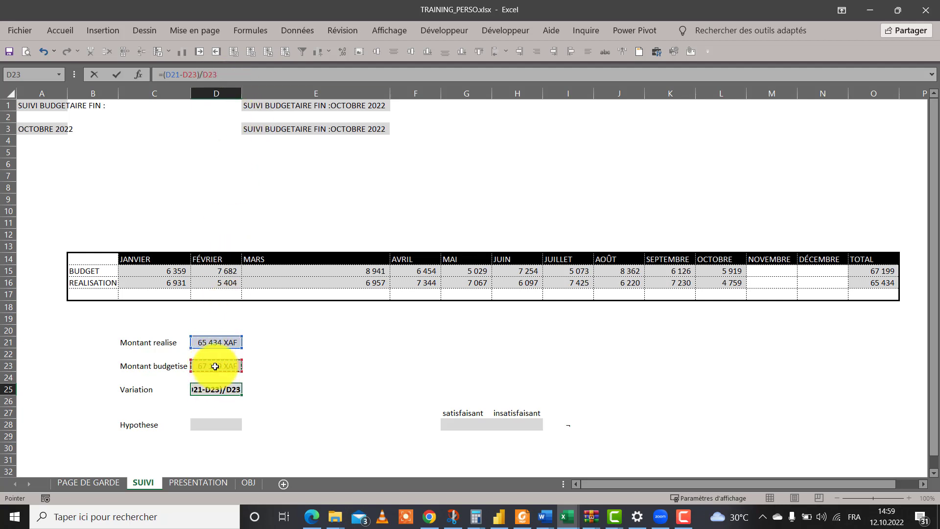
key("Return")
- Clear the existing conditional formatting rules from the Variation cell D25 only
left_click(218, 390)
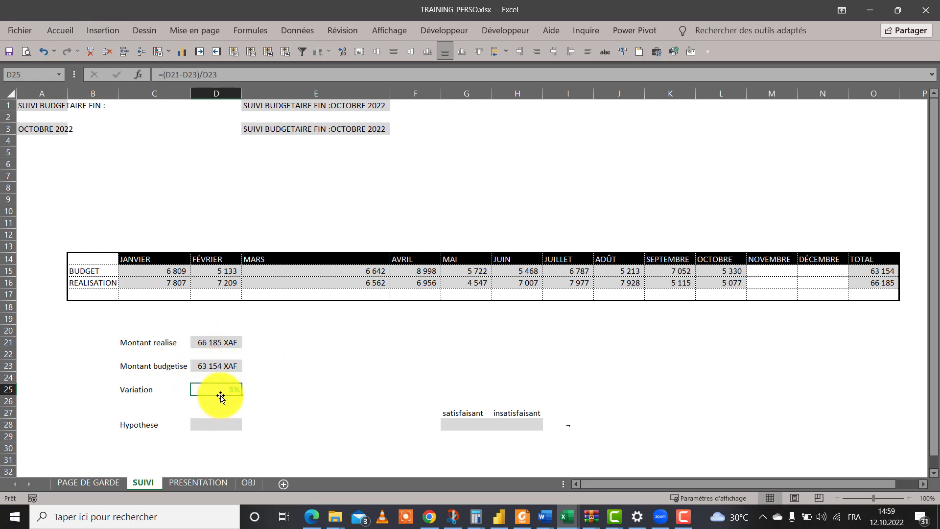
left_click(66, 29)
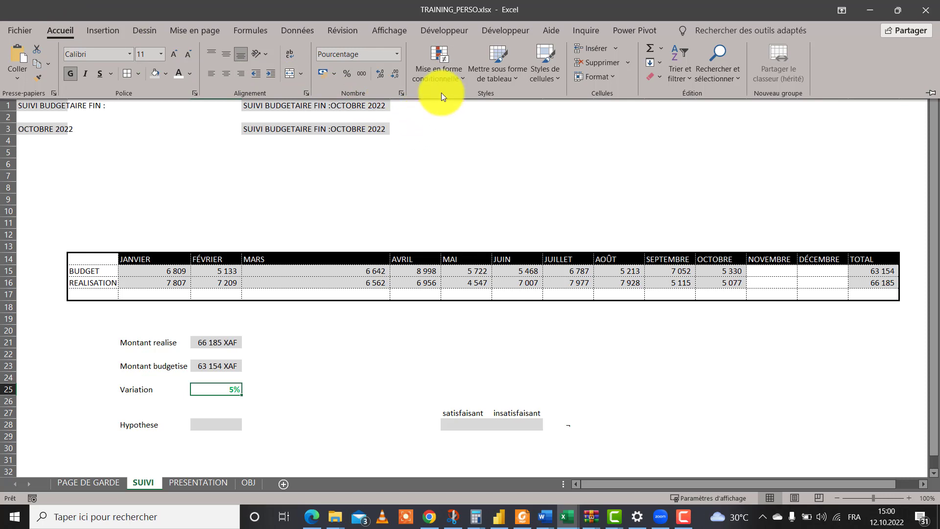
left_click(456, 76)
mouse_move(571, 267)
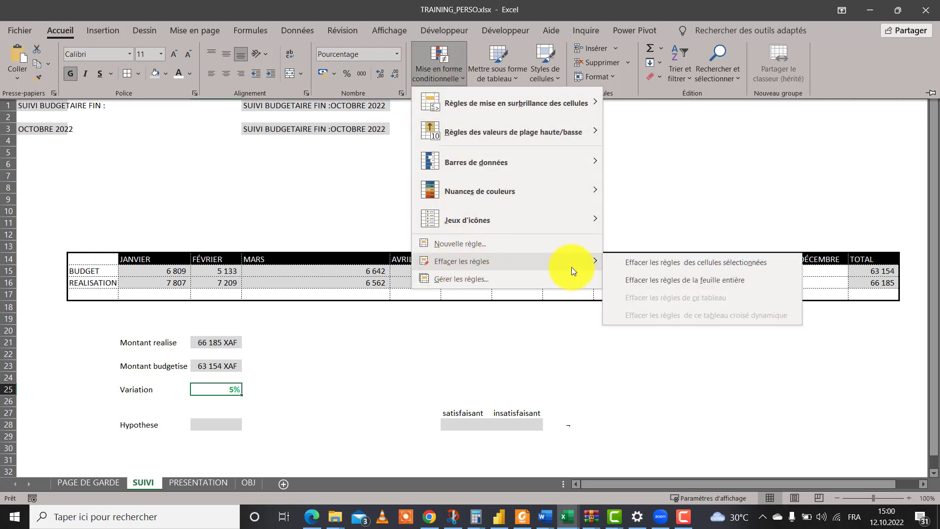
left_click(641, 267)
left_click(304, 386)
- Start a conditional highlighting rule on the Variation cell D25 for values greater than 0
left_click(216, 394)
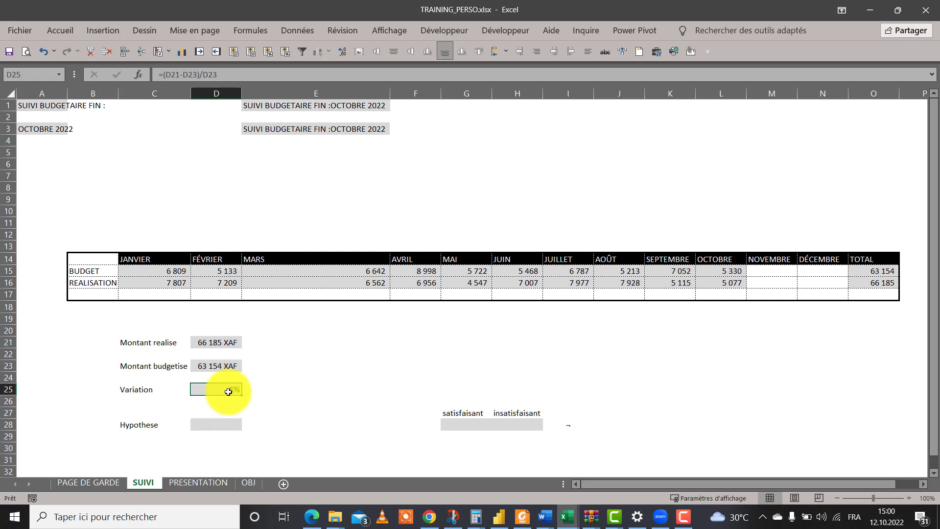
left_click(53, 30)
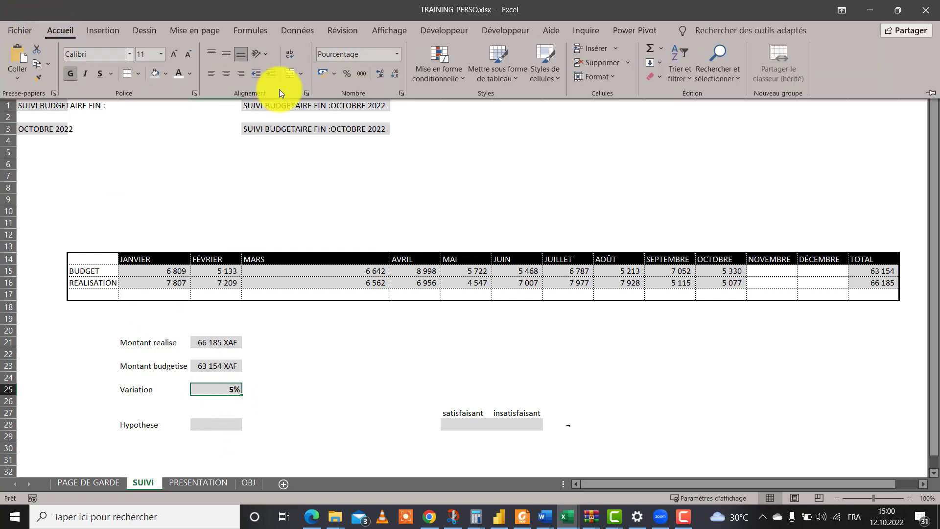
left_click(455, 80)
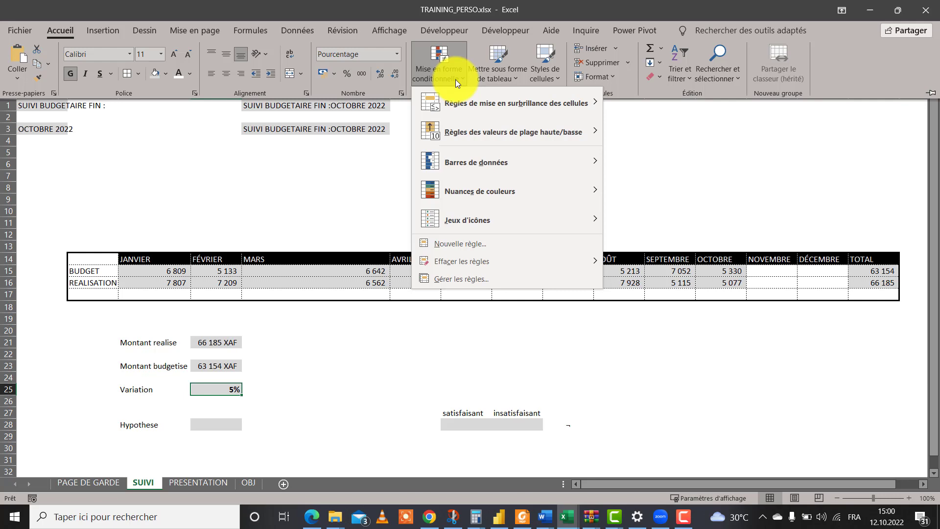
mouse_move(590, 103)
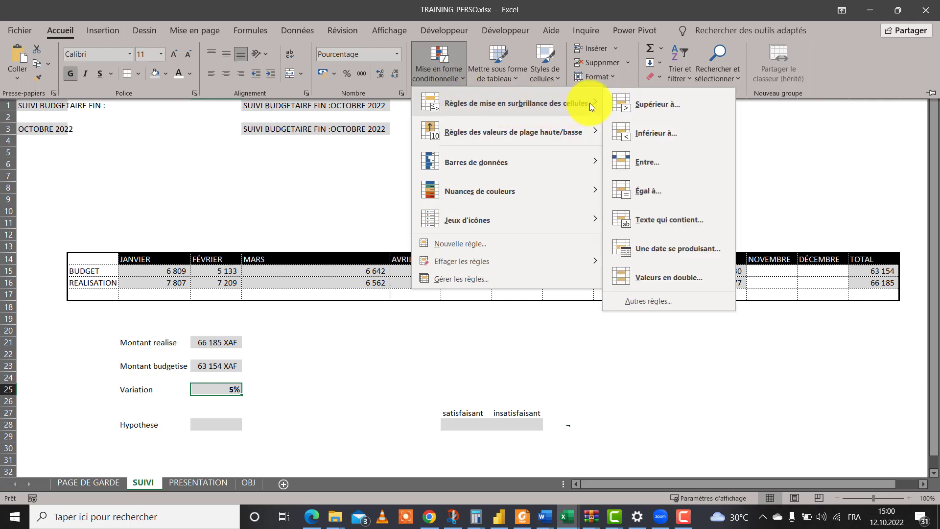
left_click(636, 108)
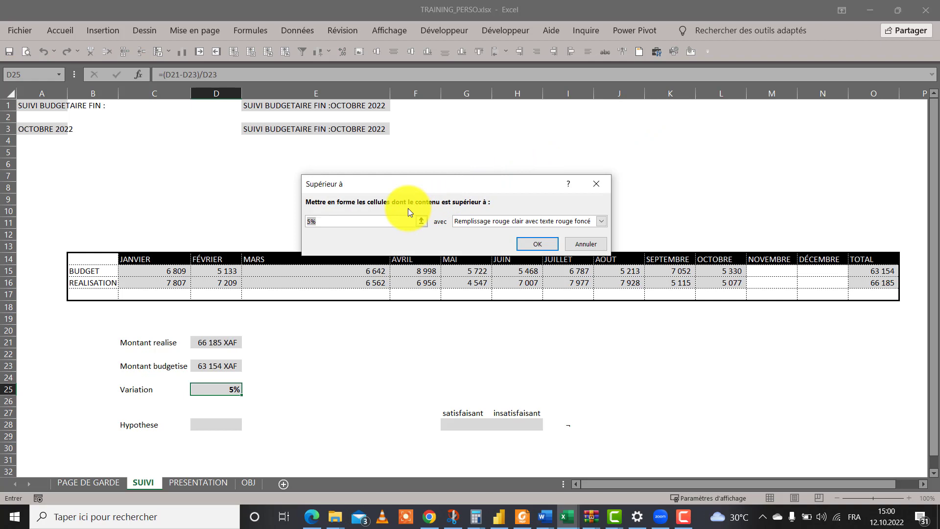
type("0")
- Give the greater-than rule a custom format with bold, standard green text and apply it
left_click(602, 222)
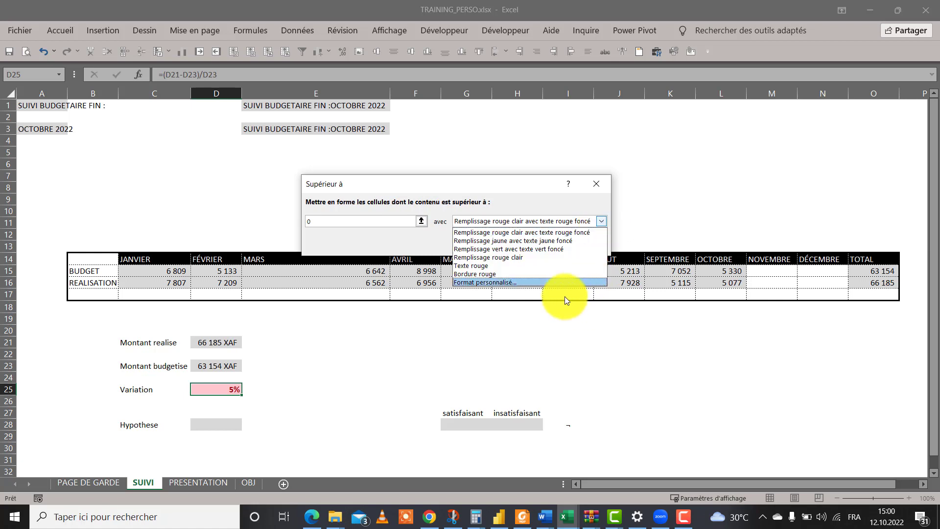
left_click(535, 282)
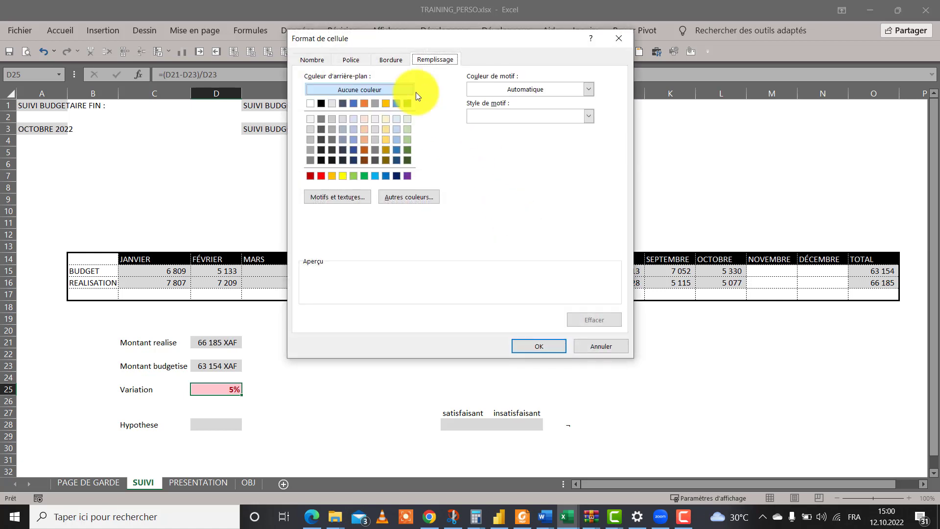
left_click_drag(408, 40, 589, 71)
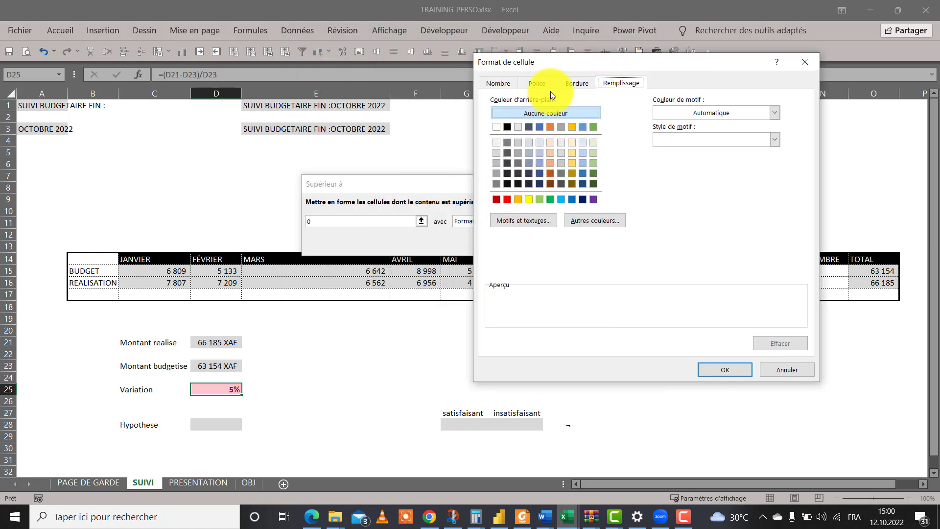
left_click(535, 84)
left_click(720, 189)
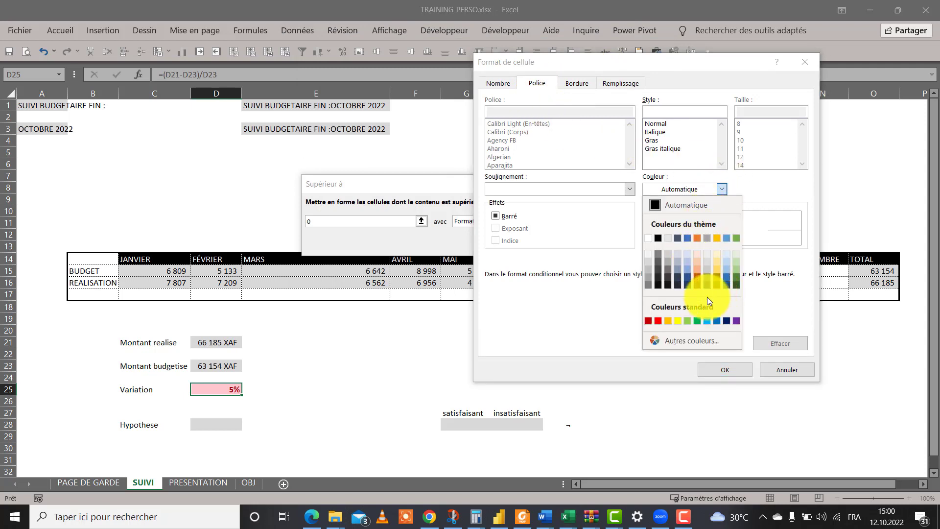
left_click(698, 320)
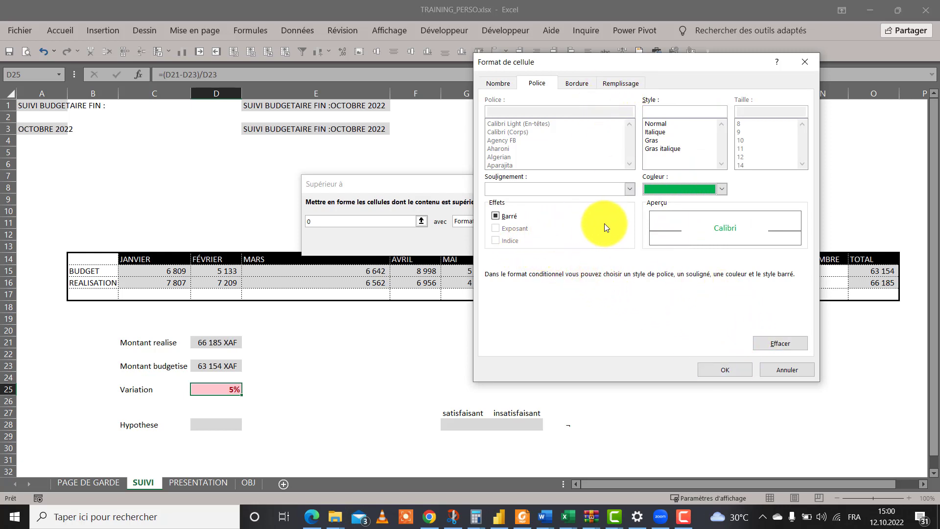
left_click(653, 139)
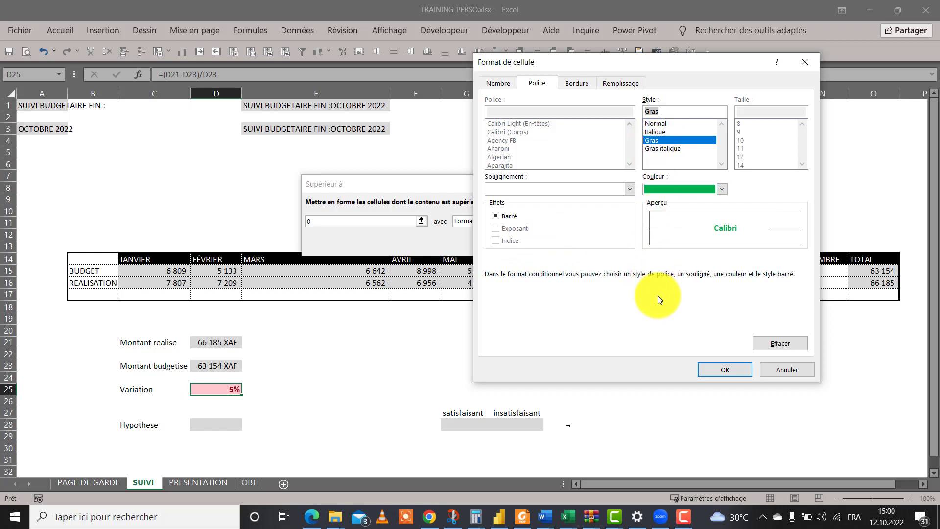
left_click(728, 370)
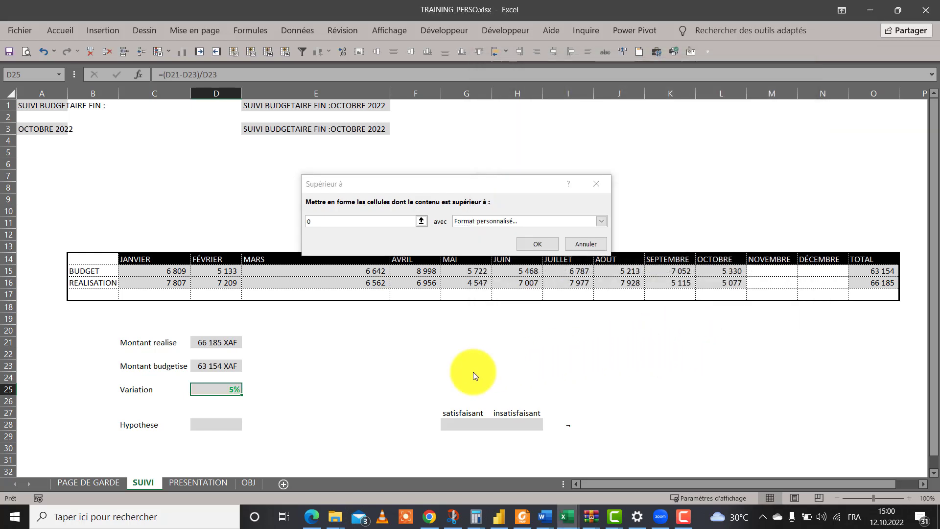
left_click(547, 247)
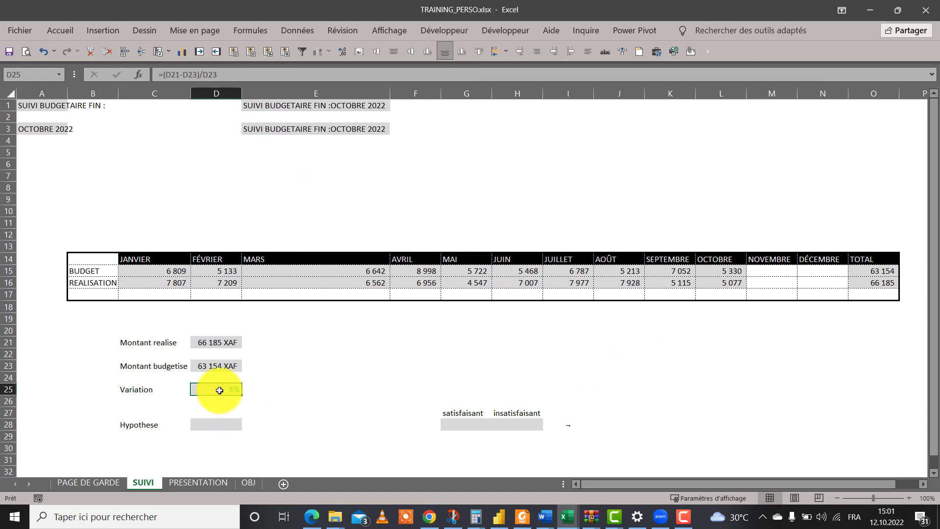
- Start a second conditional highlighting rule on the Variation cell D25 for values less than 0
left_click(60, 31)
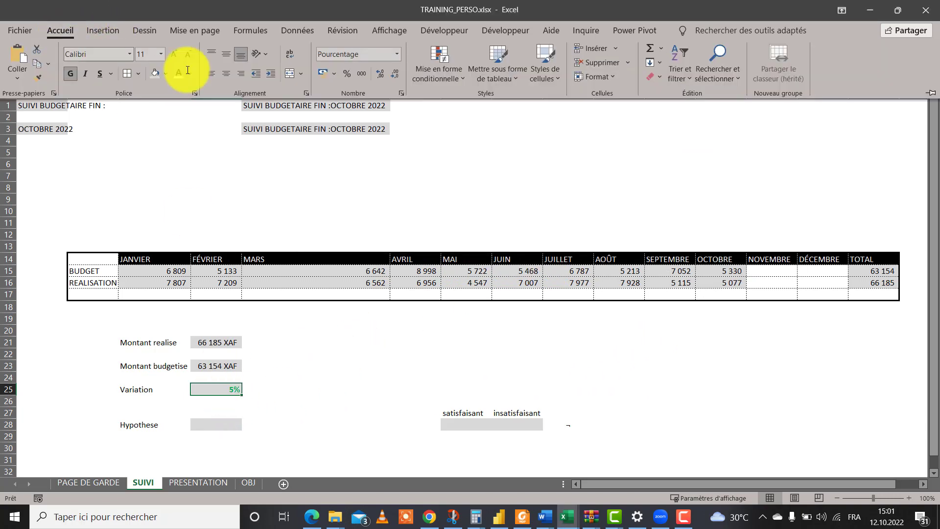
left_click(452, 75)
mouse_move(558, 104)
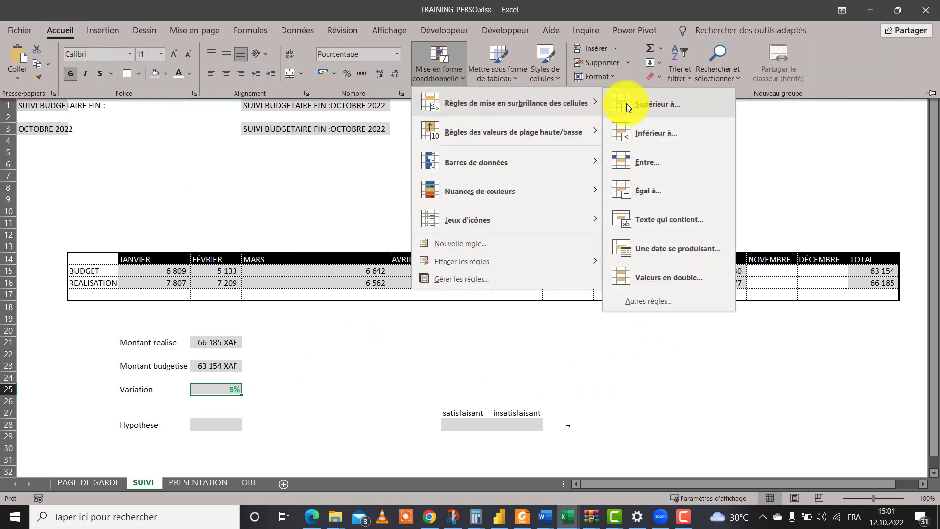
left_click(636, 132)
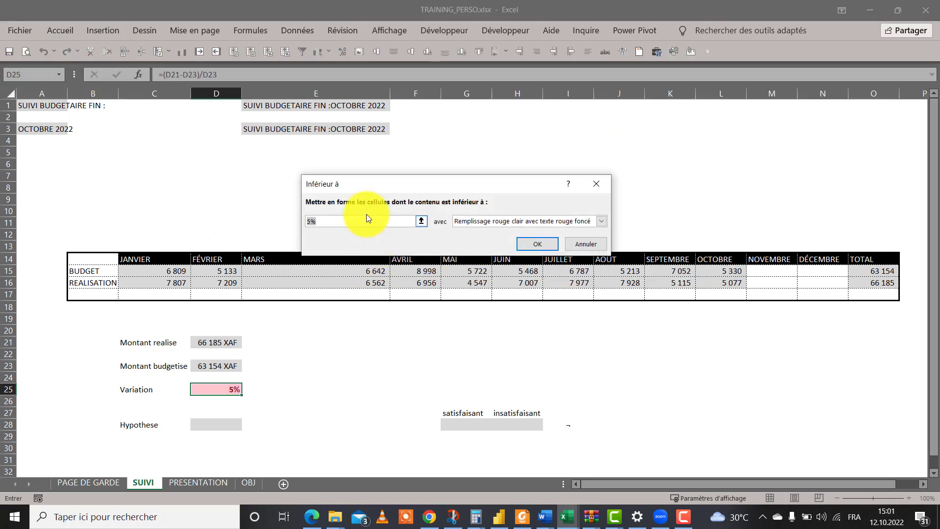
type("0")
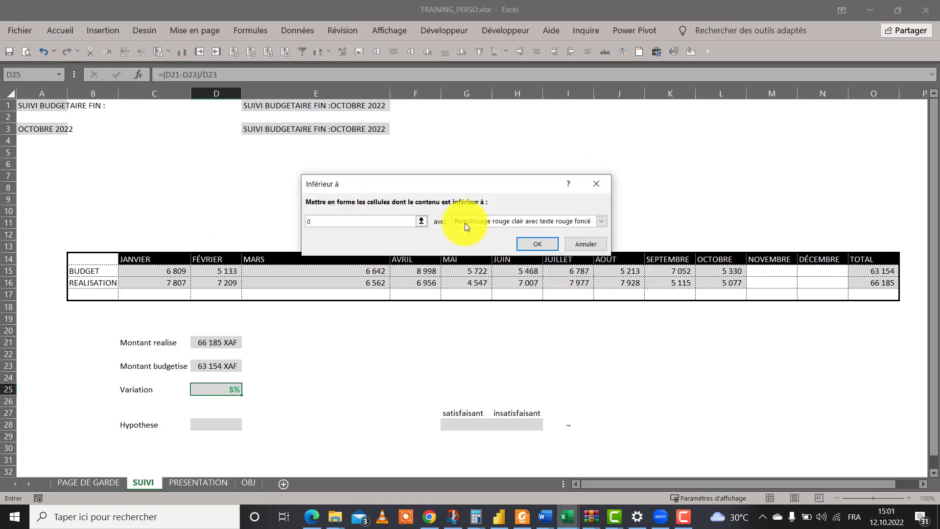
- Give the less-than rule a custom format with bold red text and apply it
left_click(602, 220)
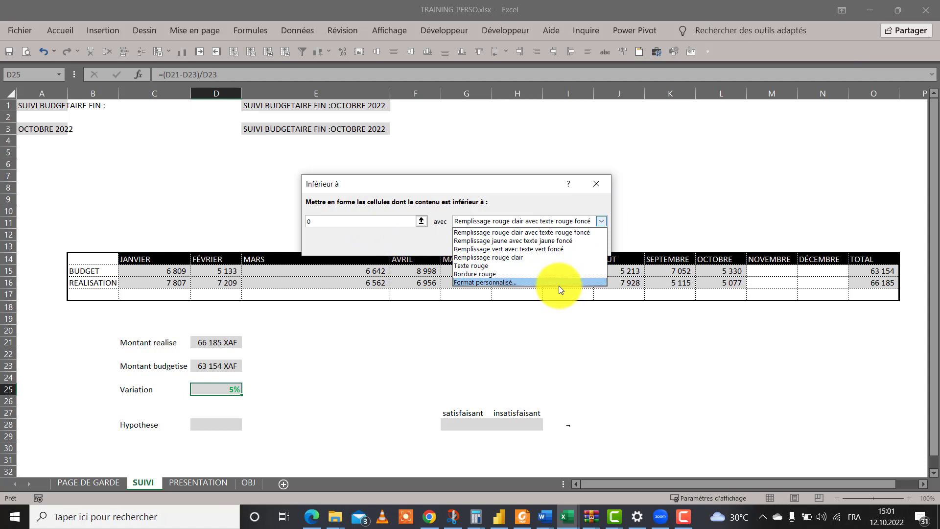
left_click(559, 285)
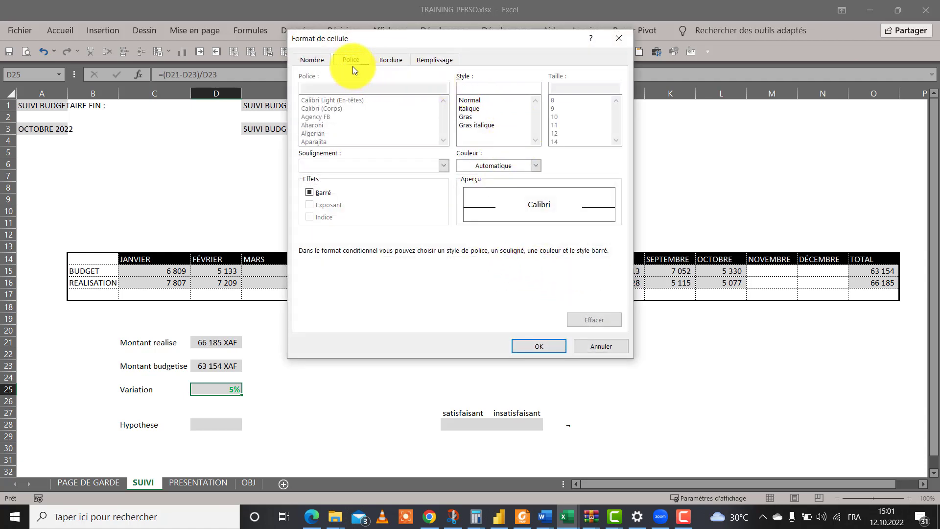
left_click(536, 165)
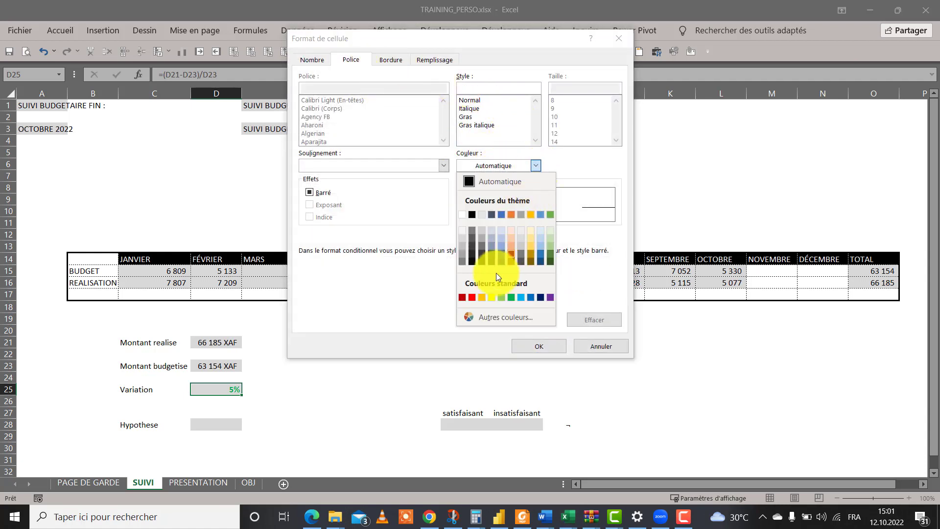
left_click(471, 296)
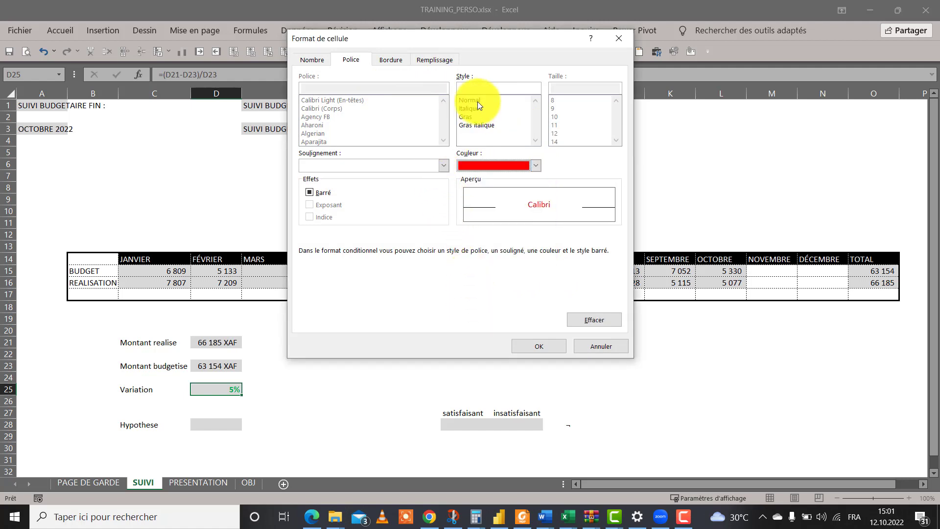
left_click(471, 115)
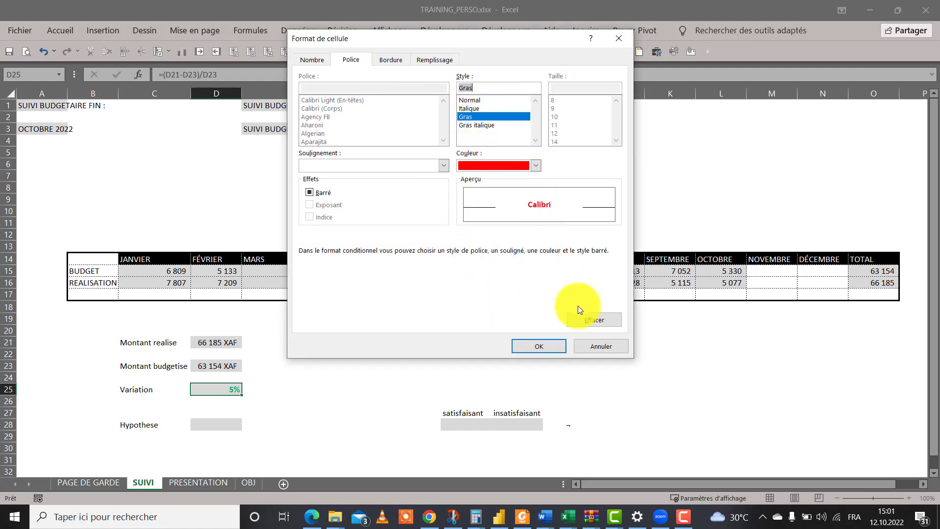
left_click(554, 347)
left_click(539, 243)
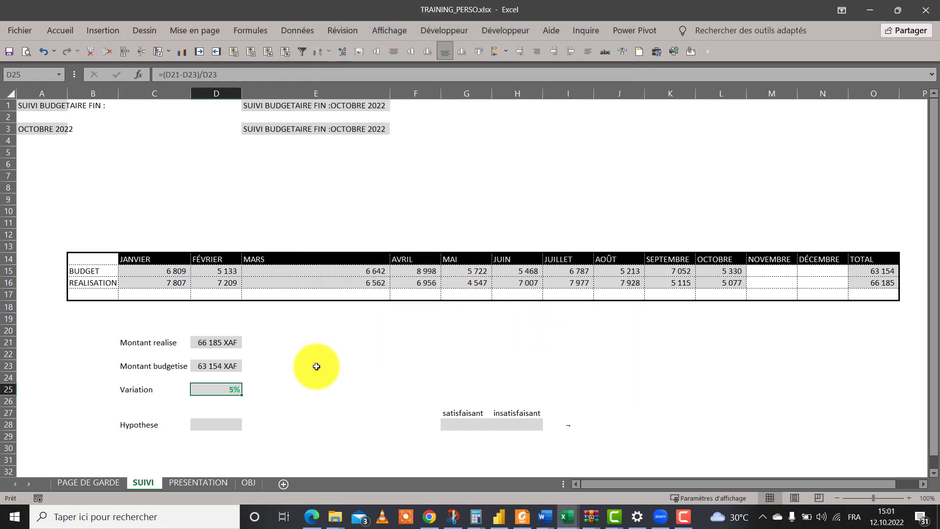
- Review the Variation, Hypothese and satisfaisant cells on SUIVI and compare them with the arrow on the OBJ model card
left_click(310, 366)
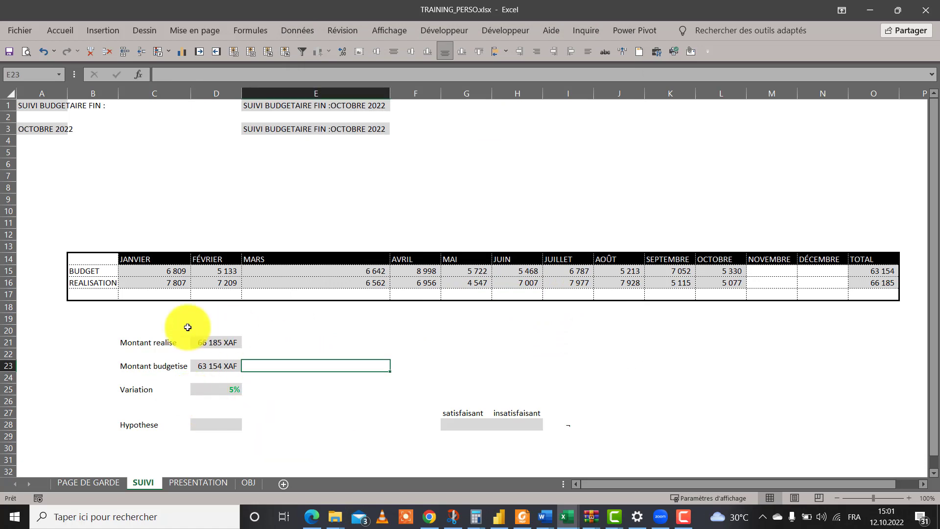
left_click(211, 391)
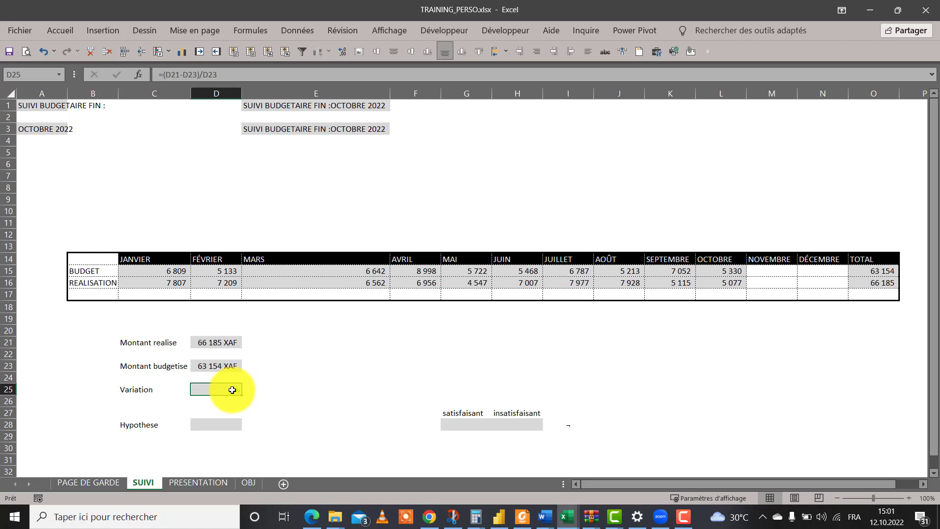
left_click(272, 421)
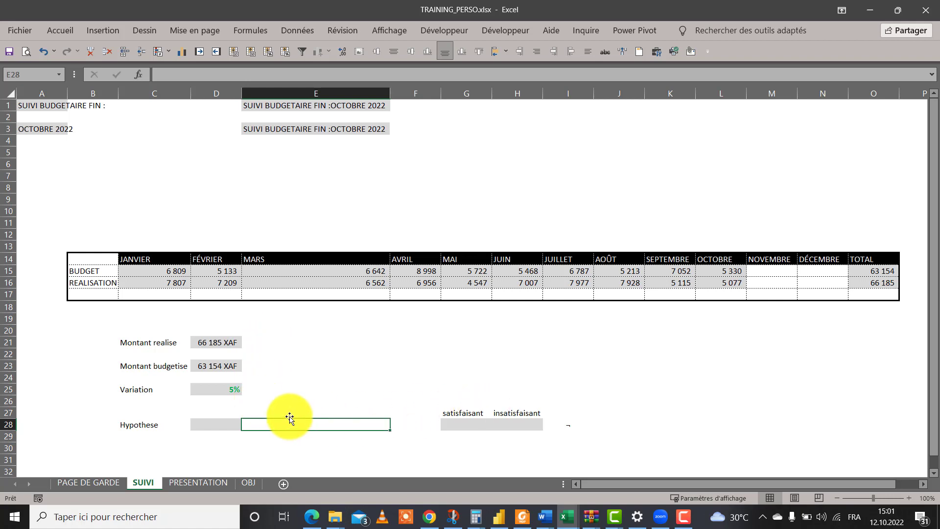
left_click(455, 424)
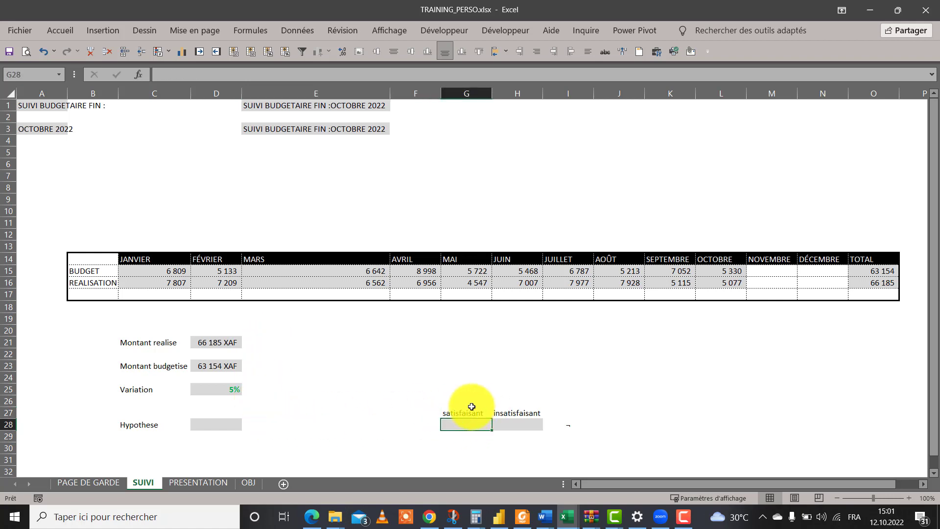
left_click(147, 424)
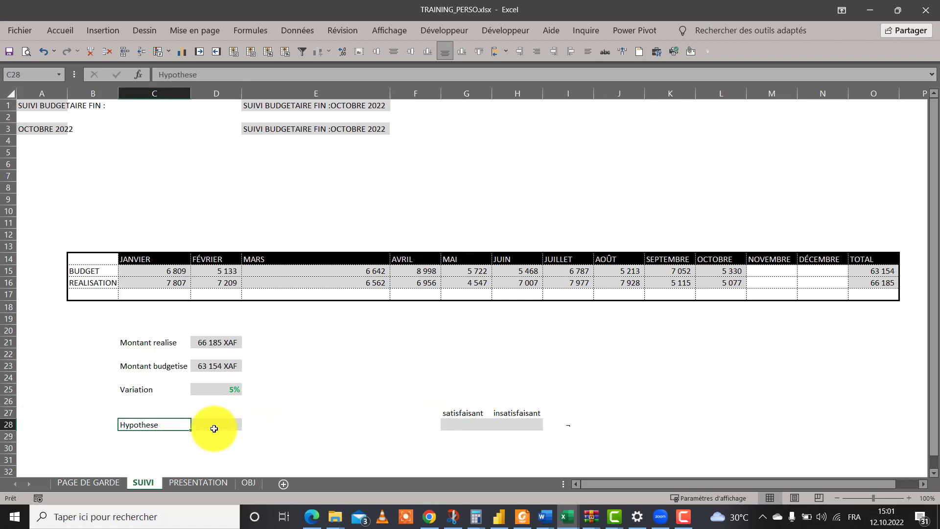
left_click(214, 427)
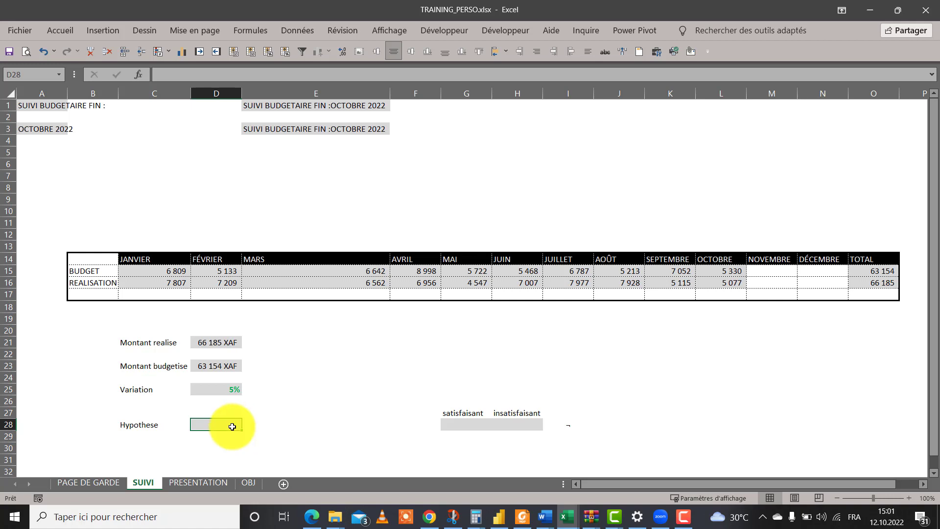
left_click(249, 482)
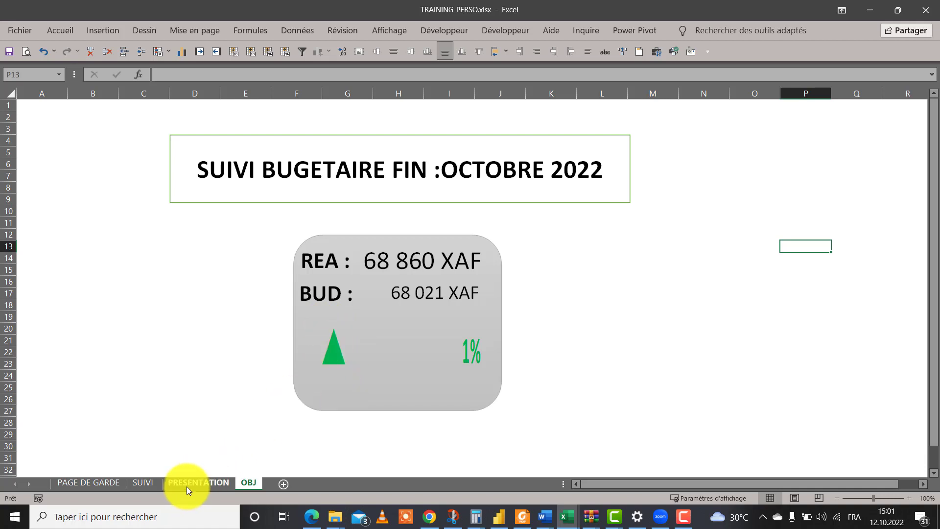
left_click(158, 482)
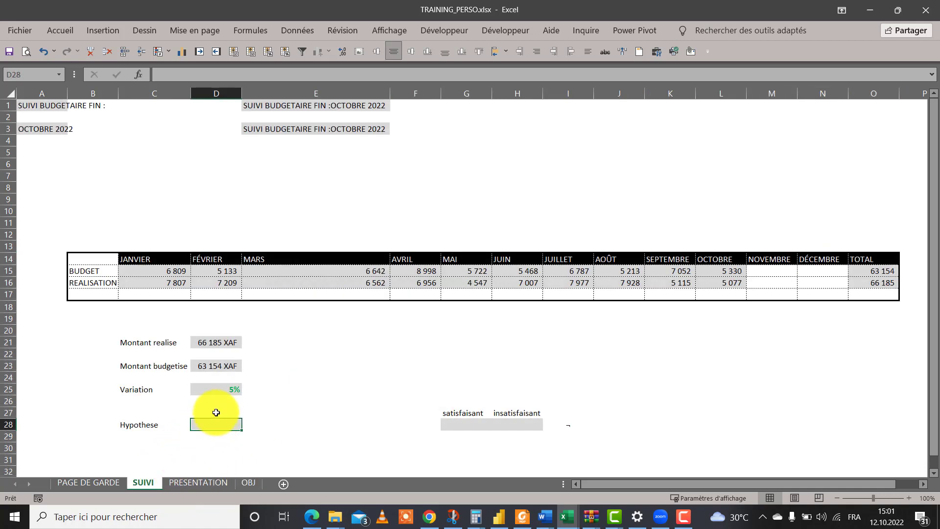
- Clear the conditional formatting rules from the Hypothese cell D28 on SUIVI
left_click(71, 35)
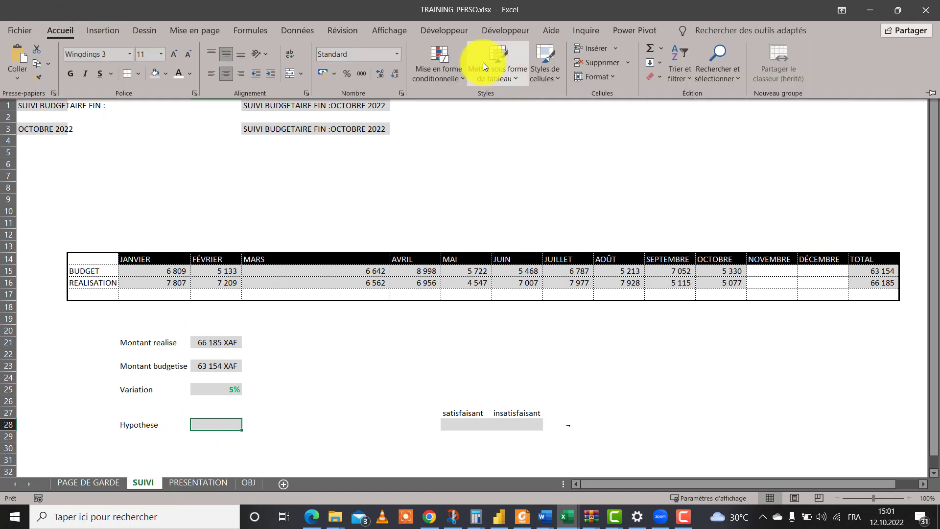
left_click(450, 71)
mouse_move(591, 260)
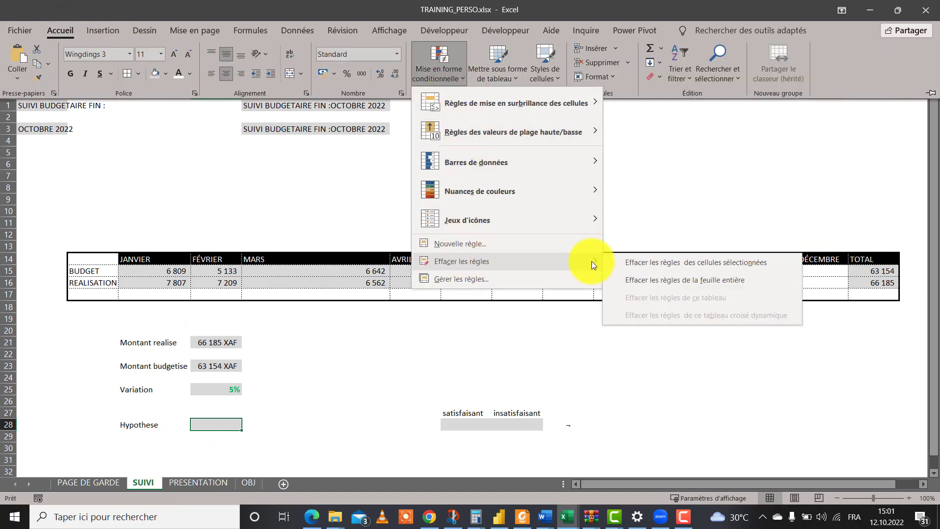
left_click(627, 262)
left_click(286, 392)
left_click(208, 426)
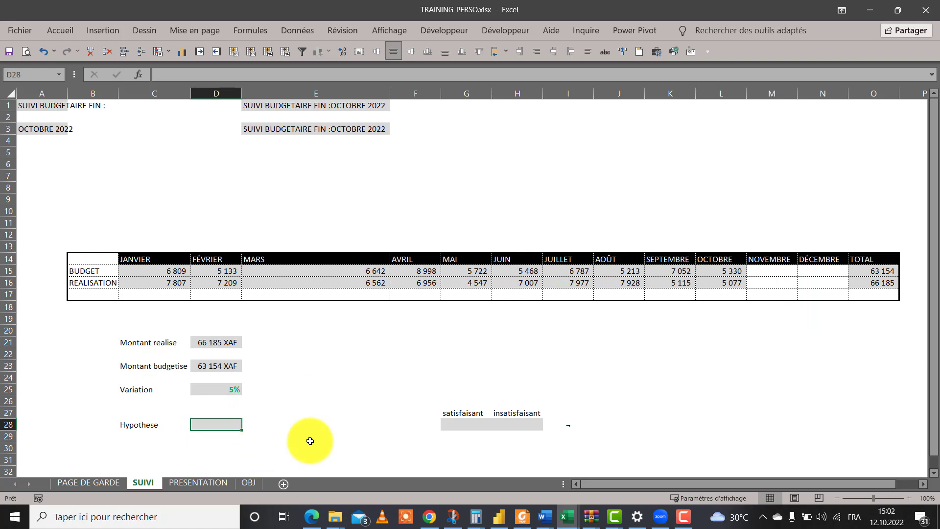
- Open the special characters dialog for the satisfaisant cell G28 and move it clear of the cell
left_click(479, 427)
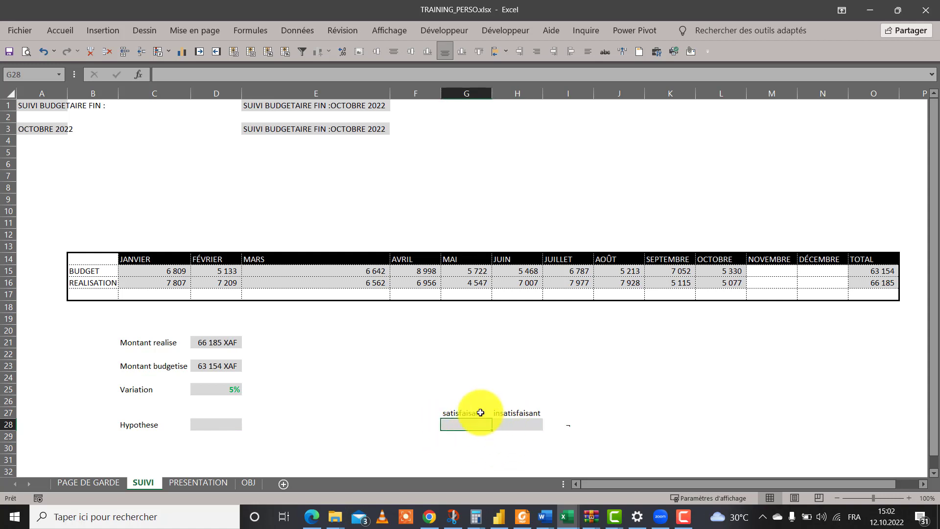
left_click(507, 424)
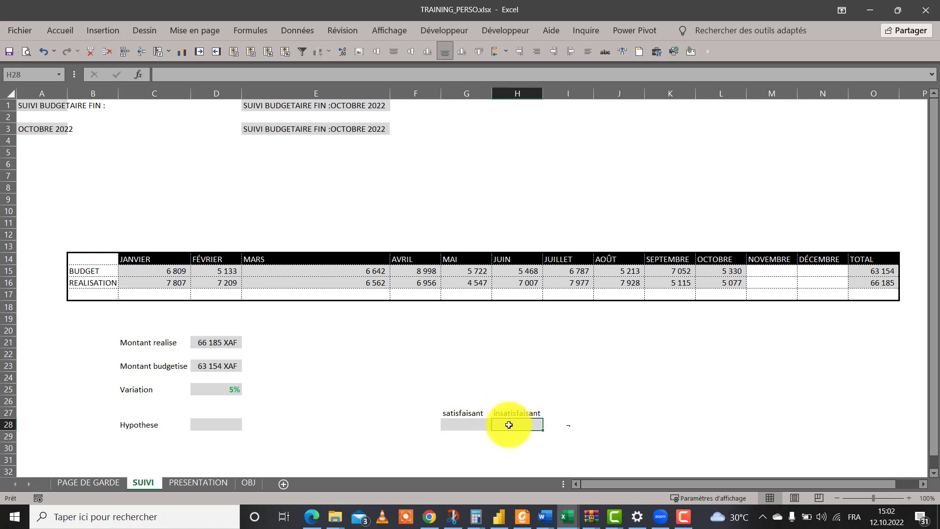
left_click(469, 424)
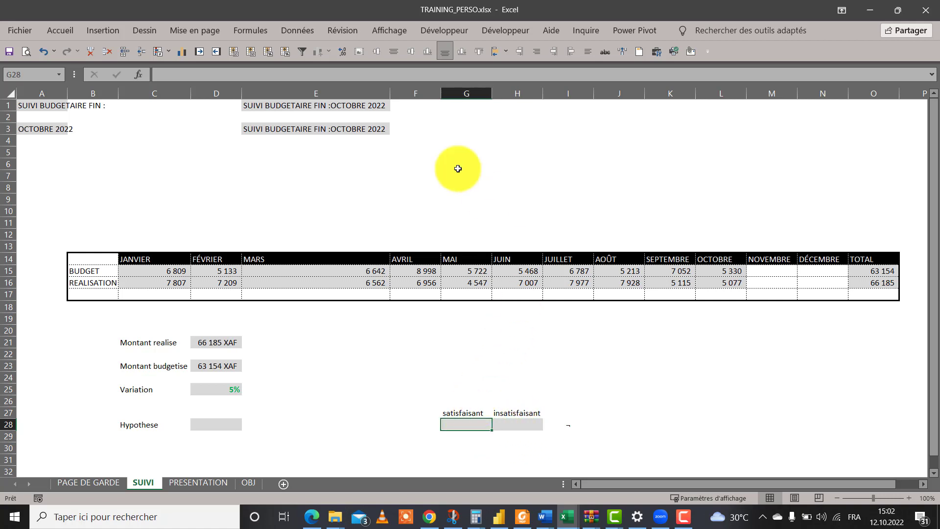
left_click(64, 34)
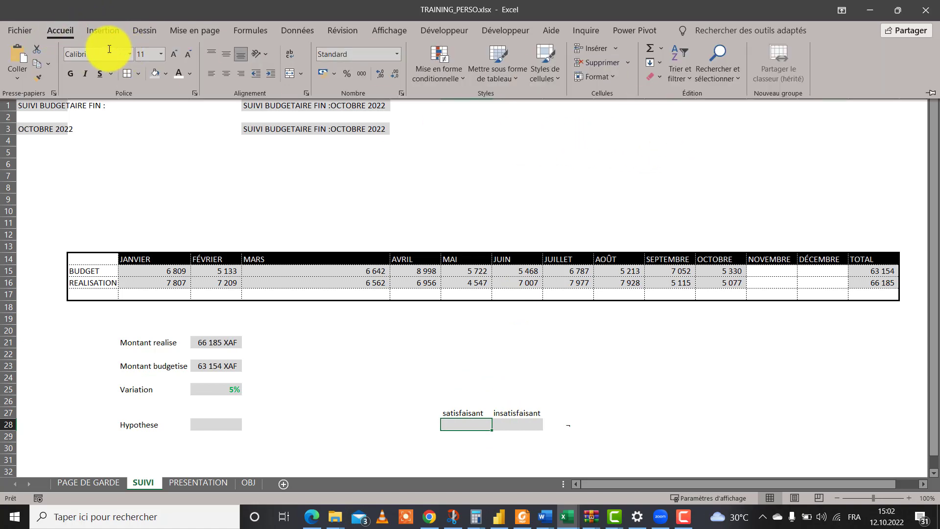
left_click(104, 34)
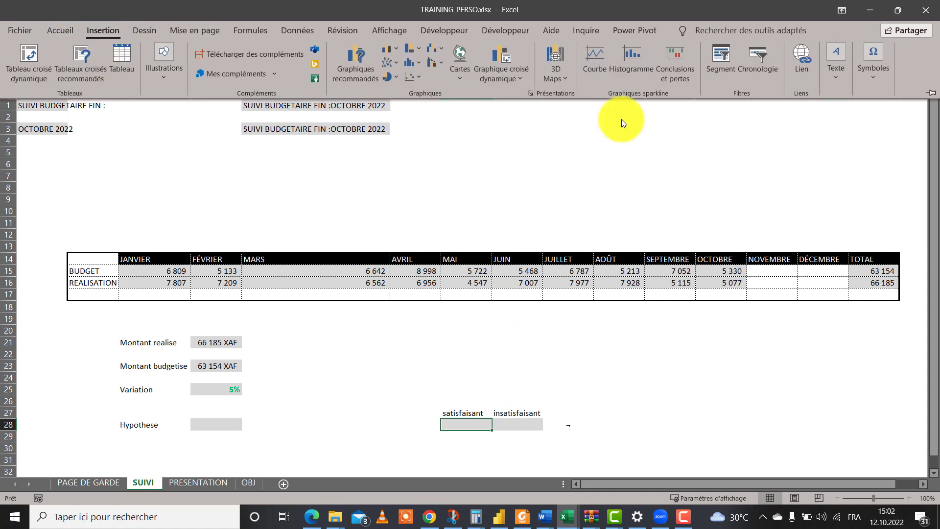
left_click(878, 81)
left_click(909, 125)
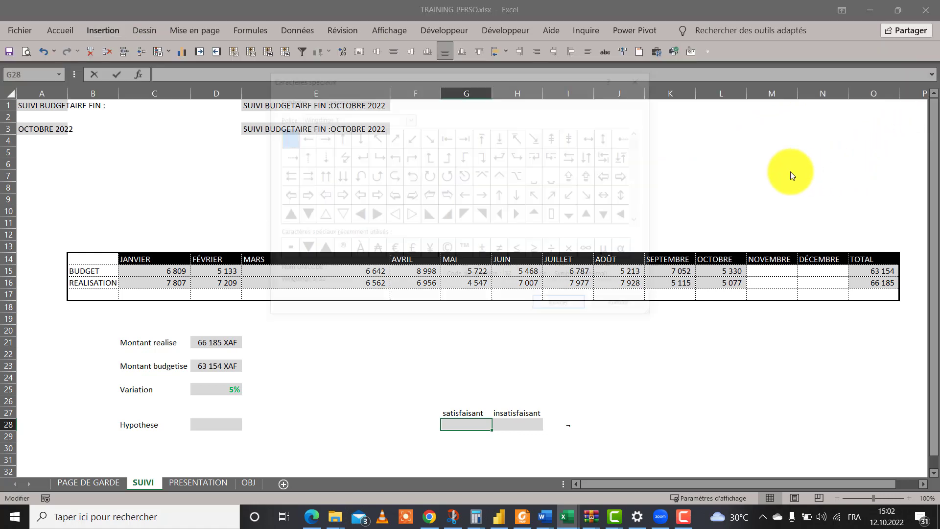
left_click_drag(531, 78, 707, 87)
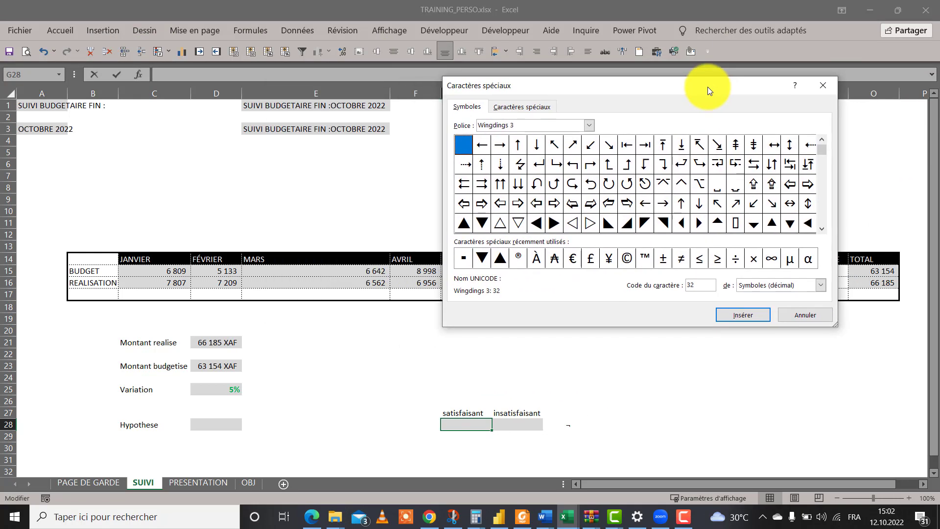
- Look through the available symbol fonts and examine the Wingdings 3 character set
left_click(585, 127)
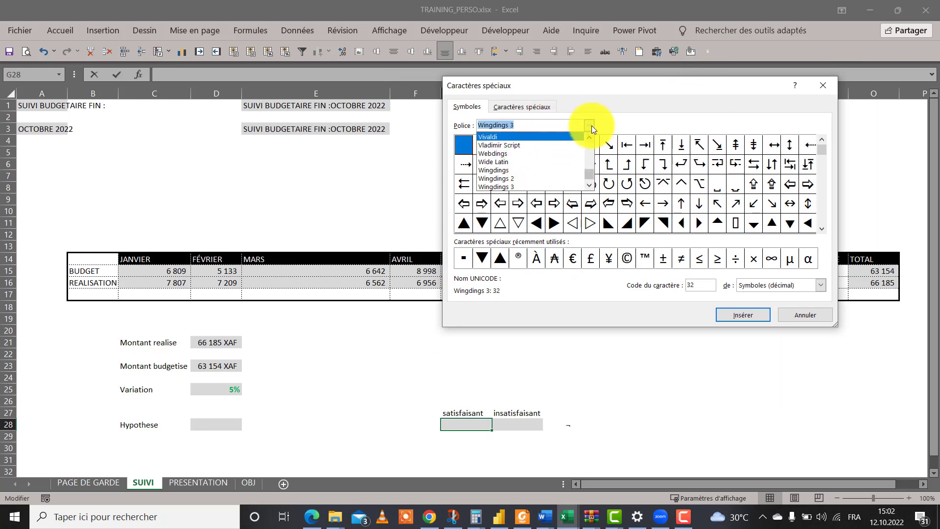
scroll(548, 170, "up", 5)
scroll(589, 150, "up", 15)
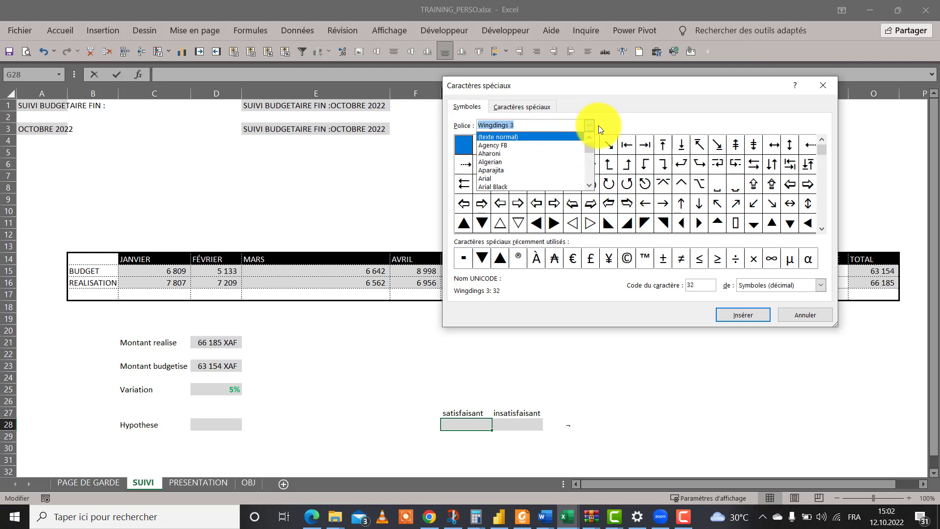
left_click(589, 125)
left_click(589, 126)
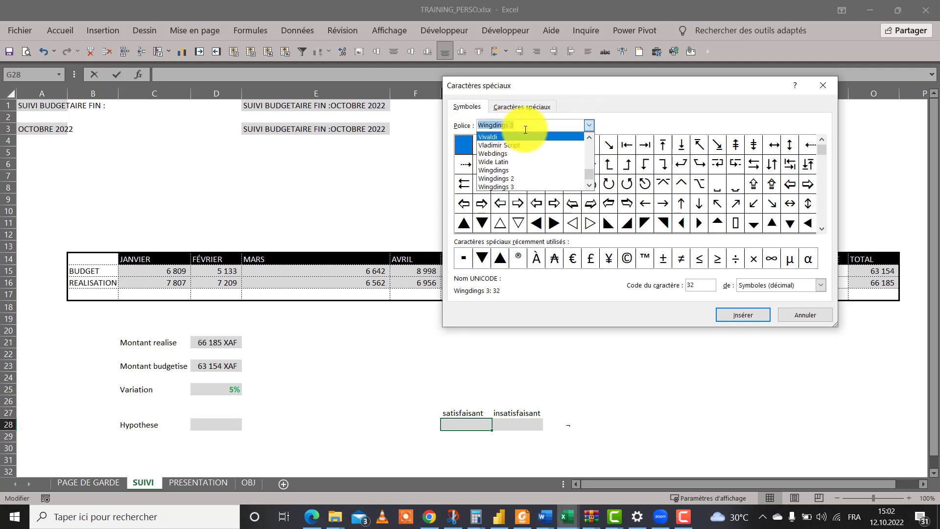
left_click(589, 125)
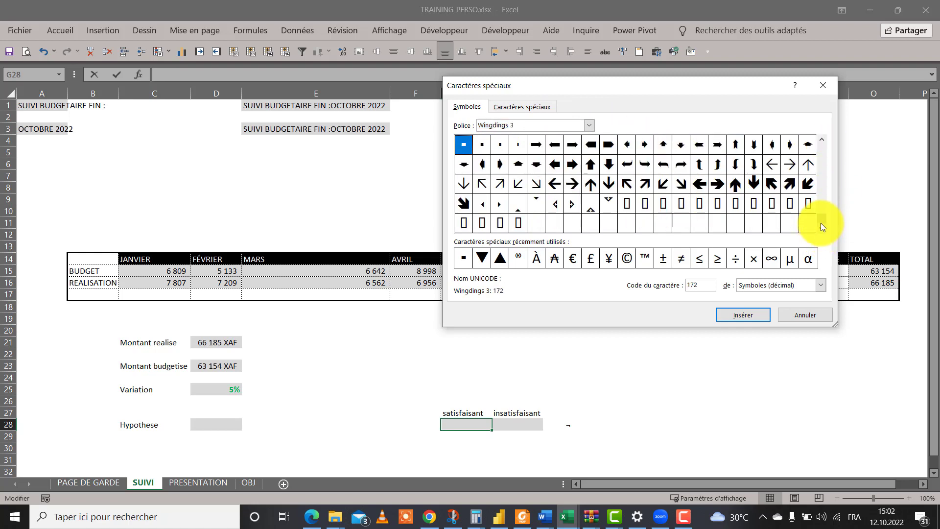
left_click_drag(821, 143, 821, 141)
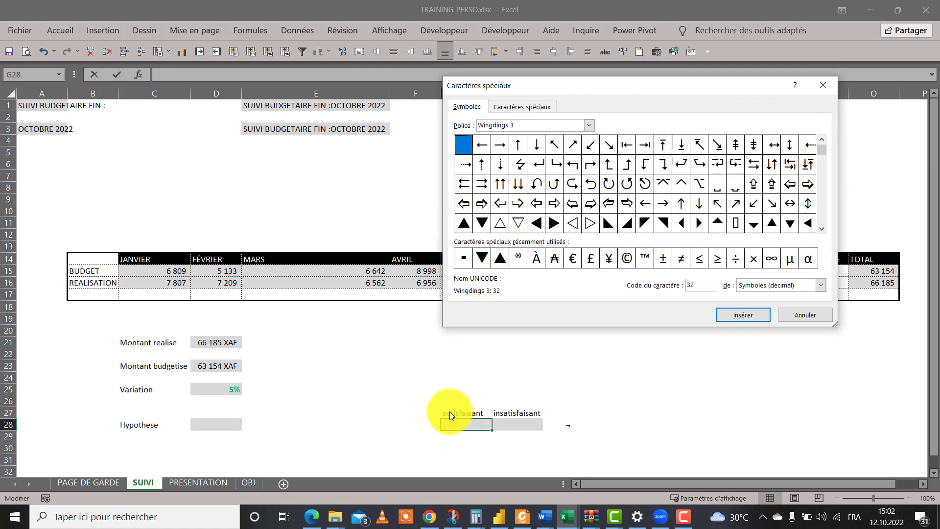
- Insert the solid upward triangle (Wingdings 3, code 112) into the satisfaisant cell G28
left_click(466, 225)
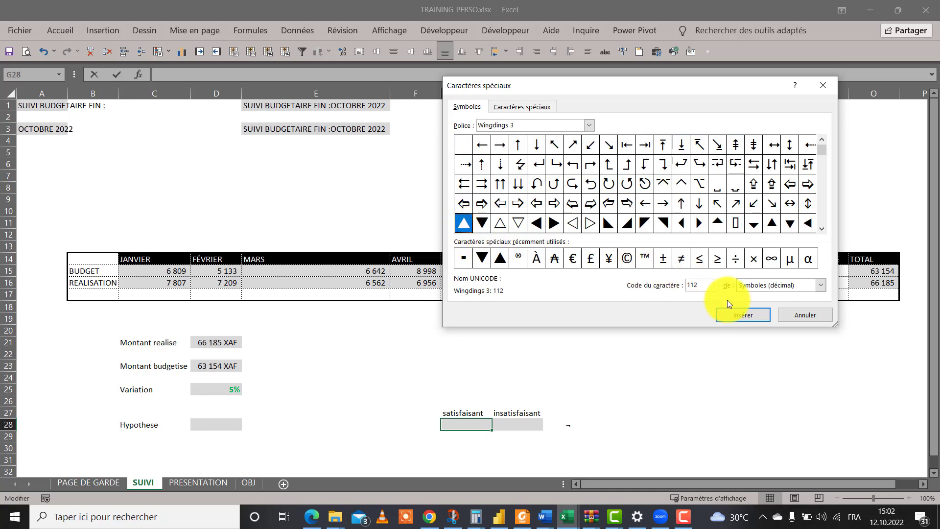
left_click(742, 315)
left_click(797, 315)
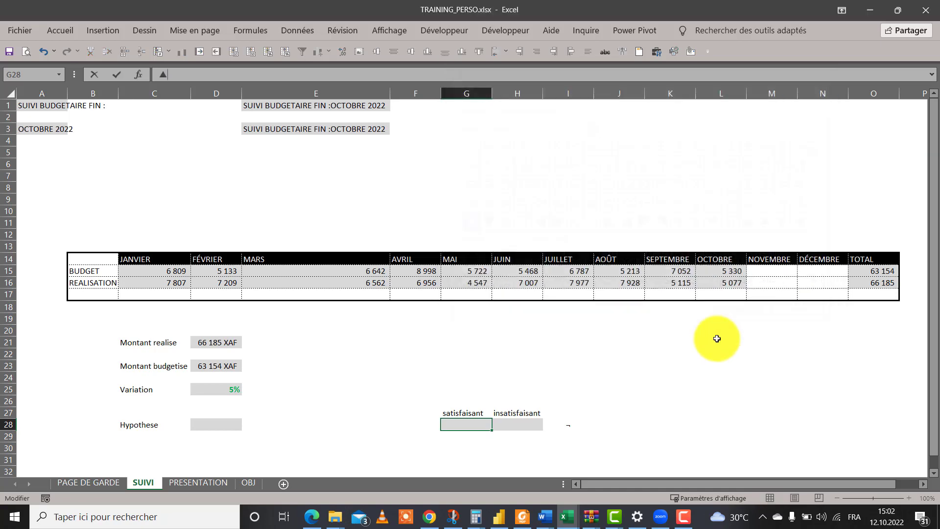
left_click(557, 386)
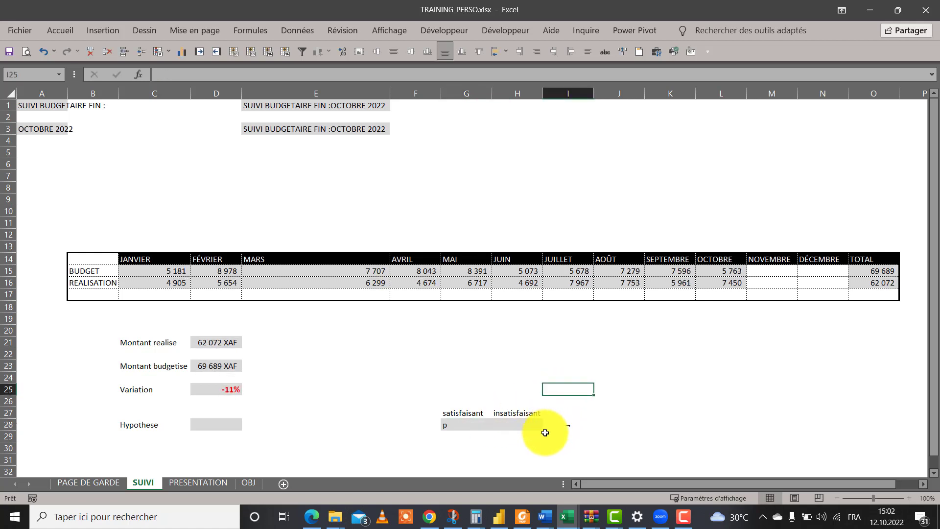
left_click(461, 426)
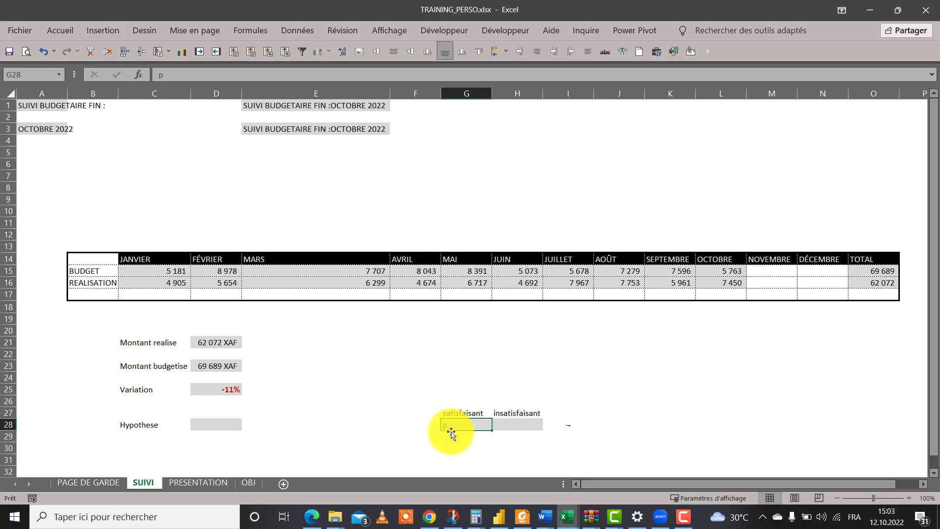
- Insert the solid downward triangle (Wingdings 3, code 113) into the insatisfaisant cell H28
left_click(516, 427)
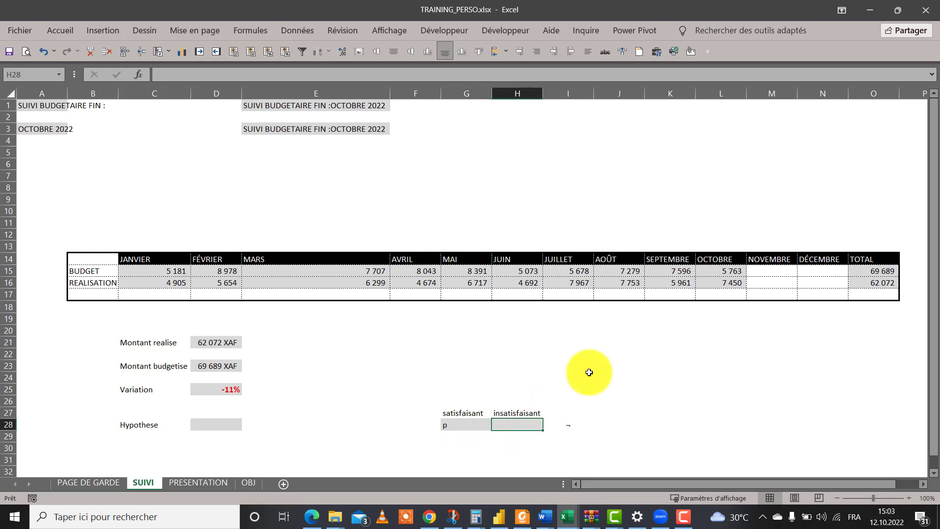
left_click(99, 31)
left_click(882, 72)
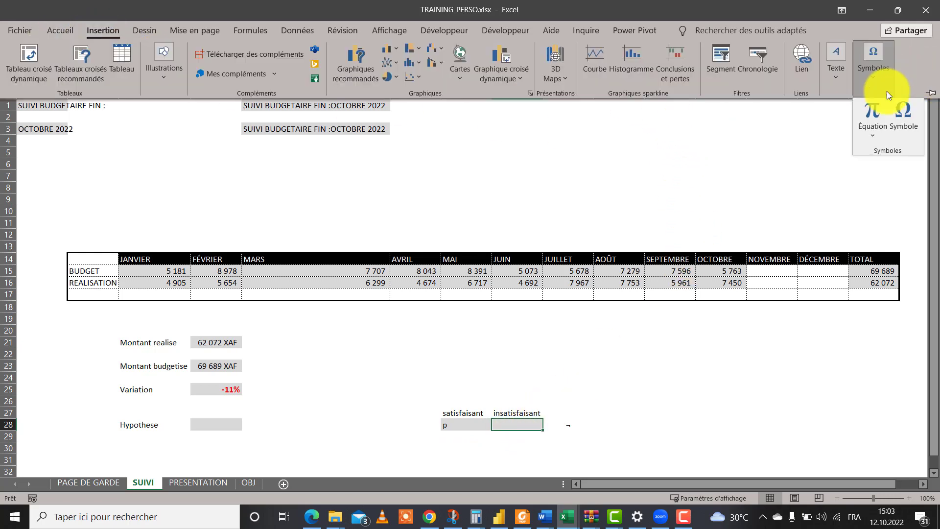
left_click(910, 118)
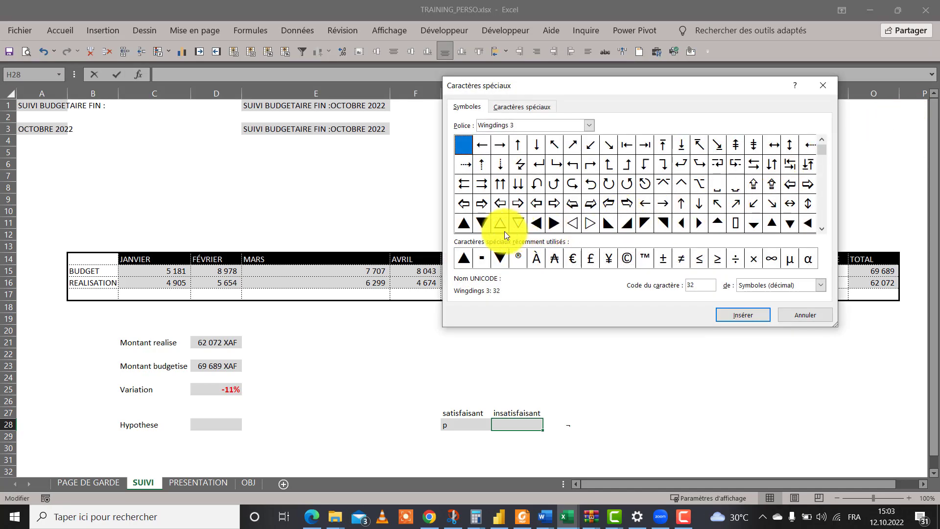
left_click(483, 223)
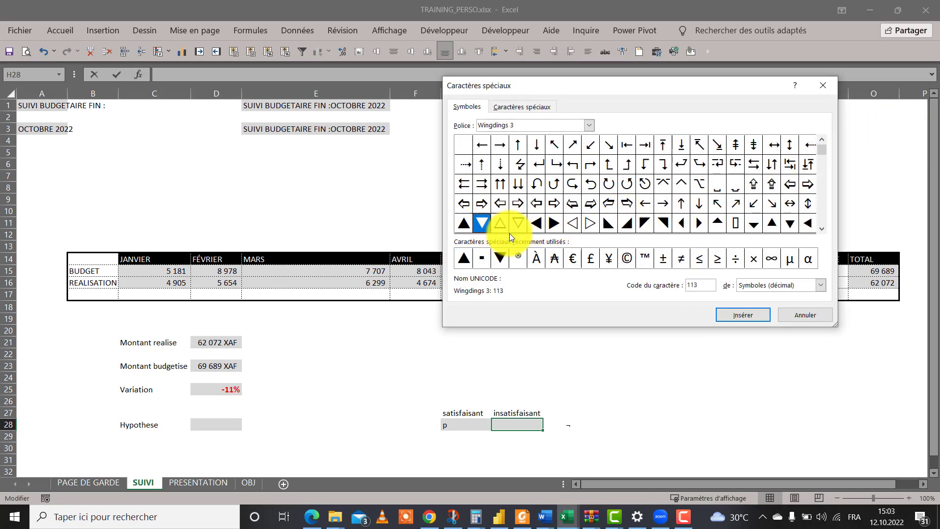
left_click(741, 314)
left_click(818, 316)
left_click(609, 380)
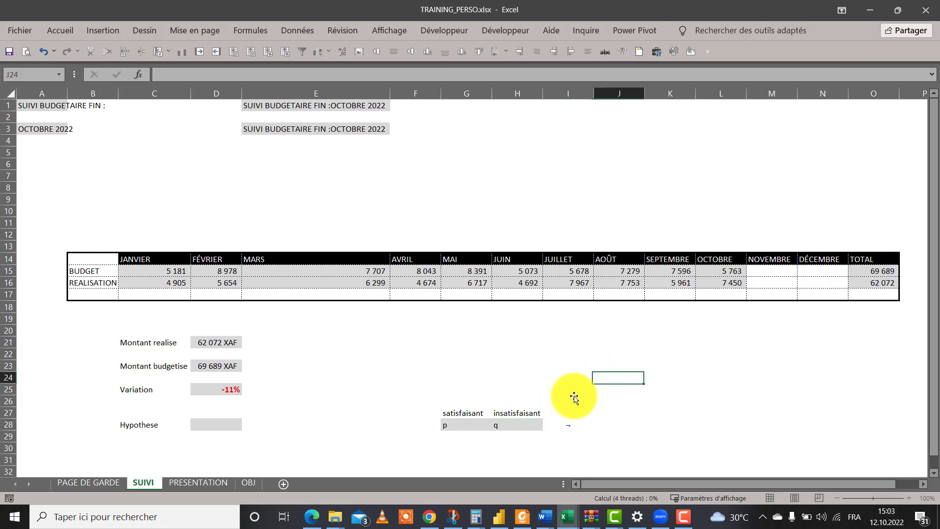
- Centre the satisfaisant and insatisfaisant symbols horizontally in cells G28:H28
left_click(517, 422)
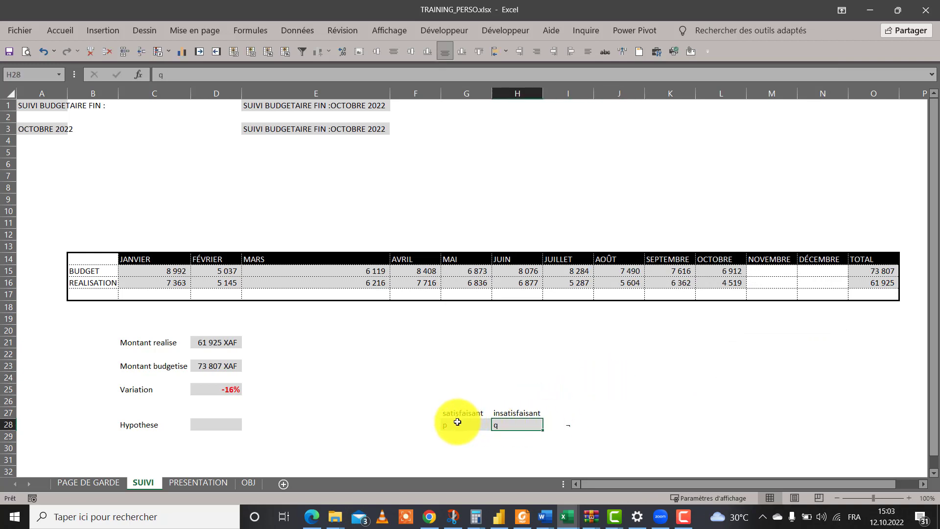
left_click(490, 423)
left_click_drag(490, 423, 503, 425)
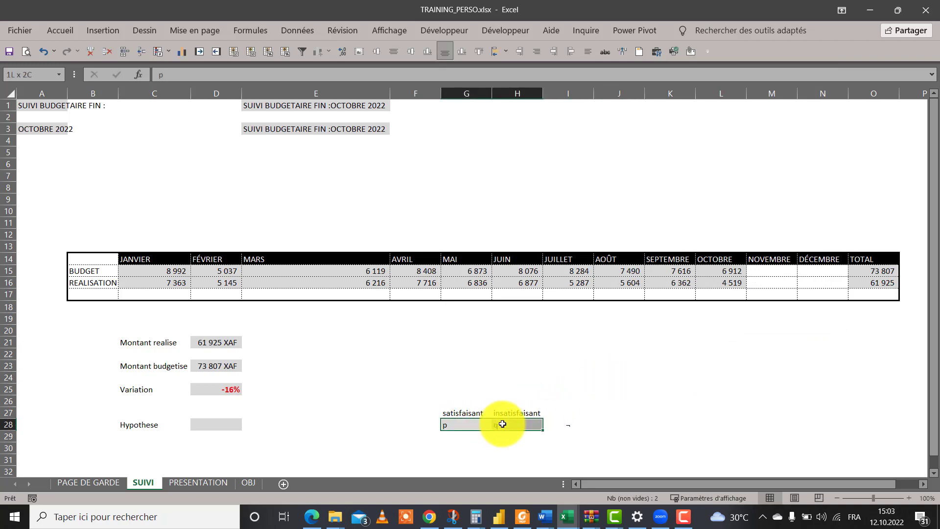
left_click(55, 36)
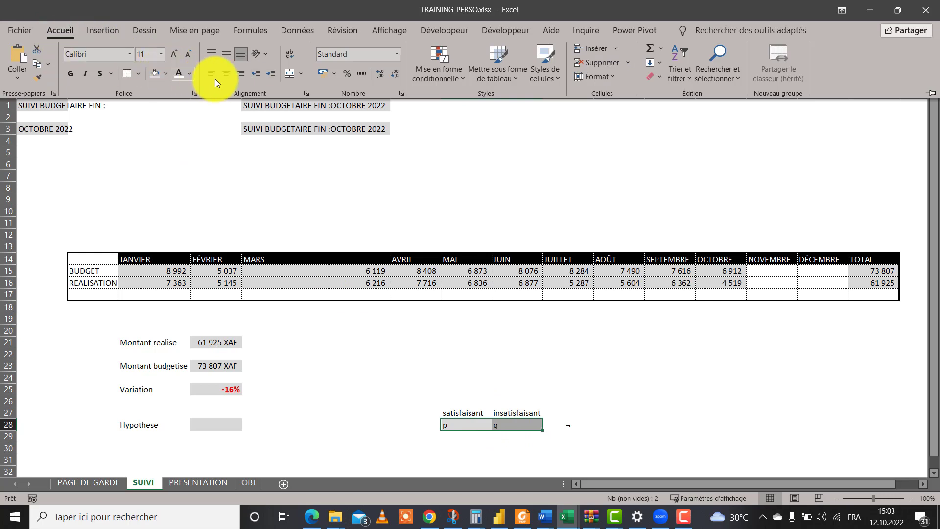
left_click(627, 324)
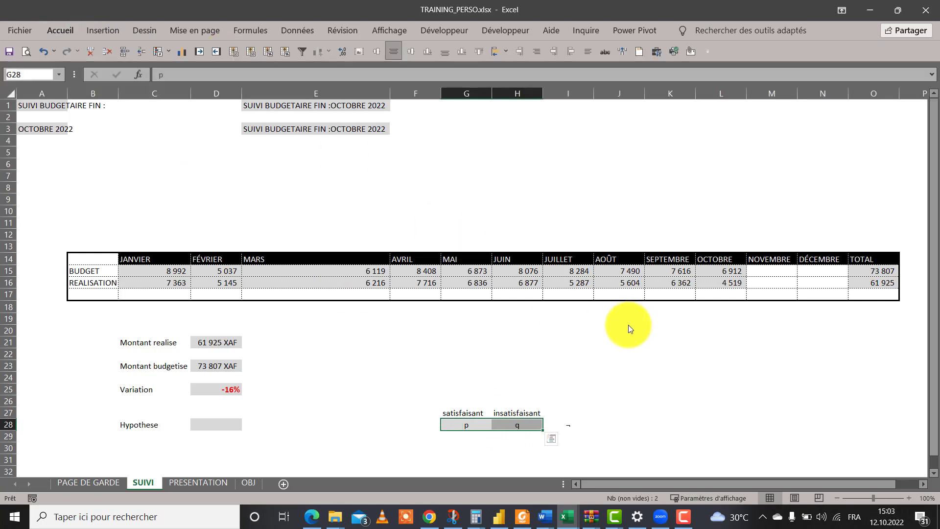
left_click(514, 422)
left_click(482, 423)
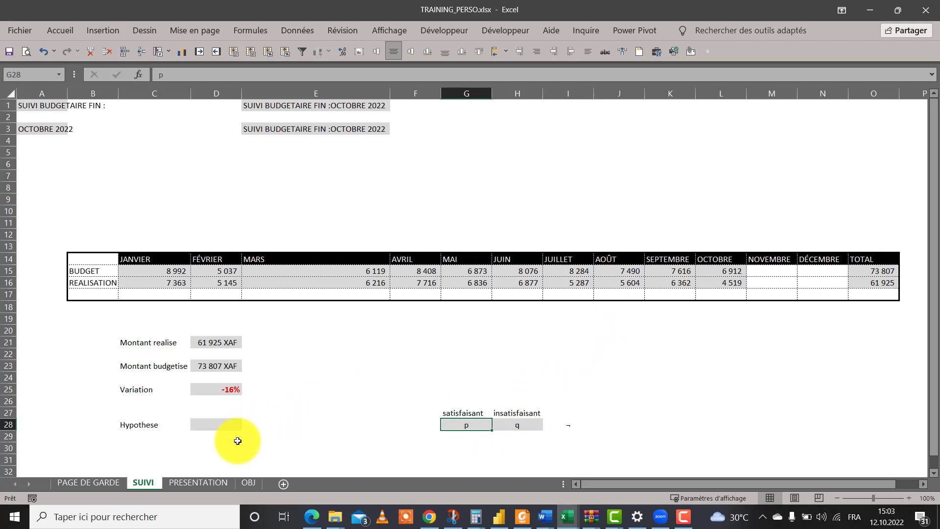
left_click(218, 428)
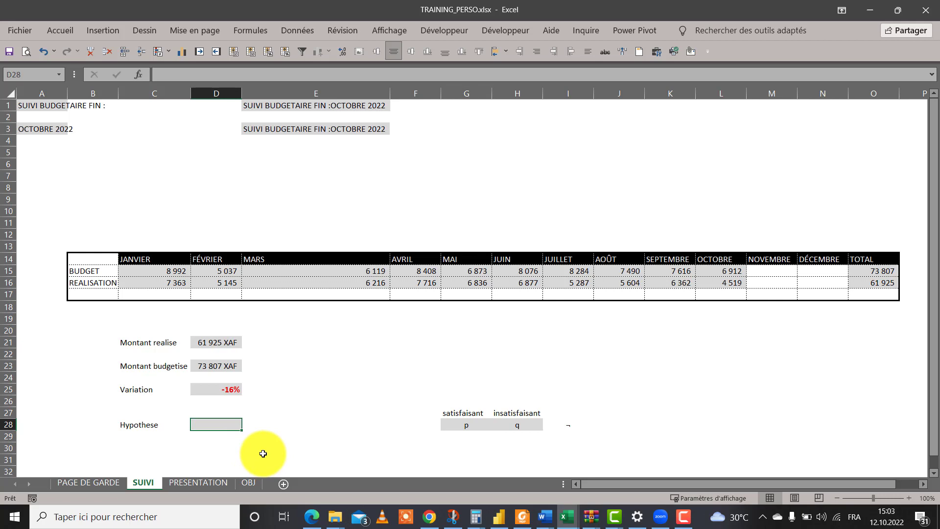
type("=")
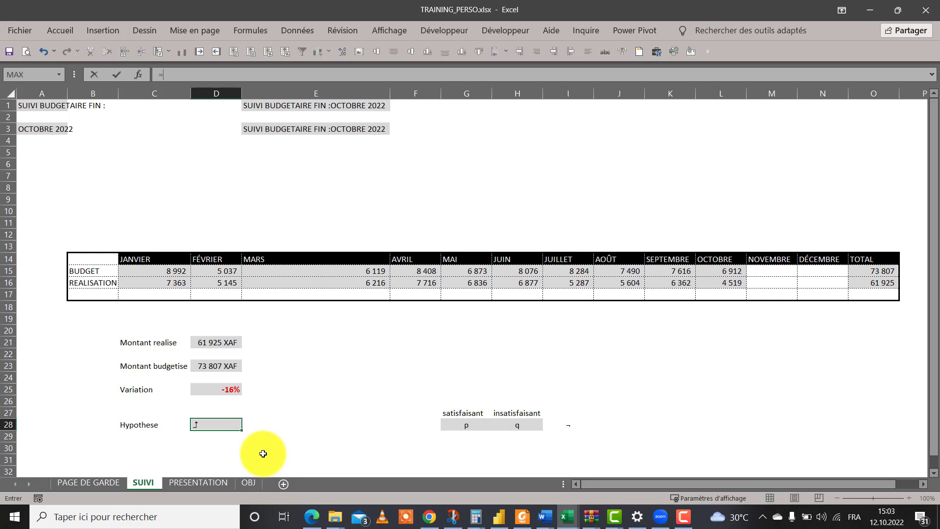
key("Escape")
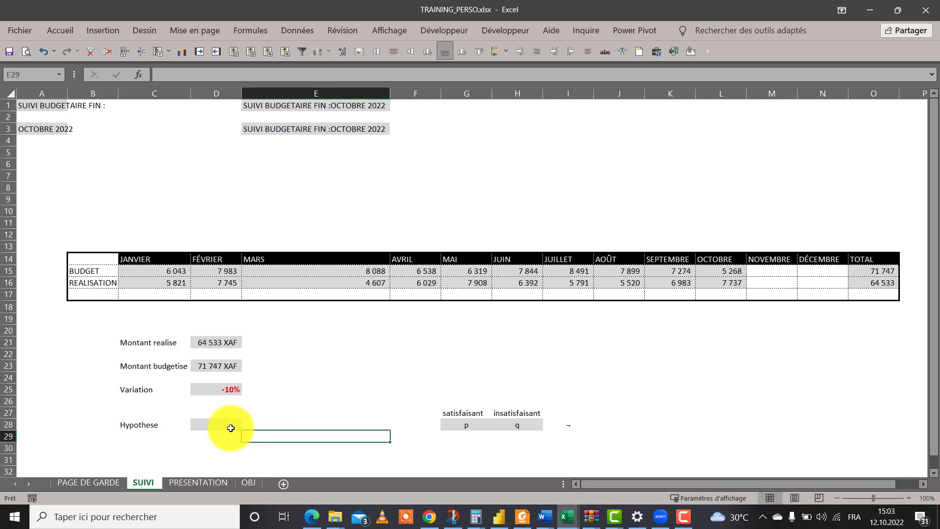
- Set the font of the Hypothese cell D28 to Calibri Light
left_click(66, 32)
left_click(131, 51)
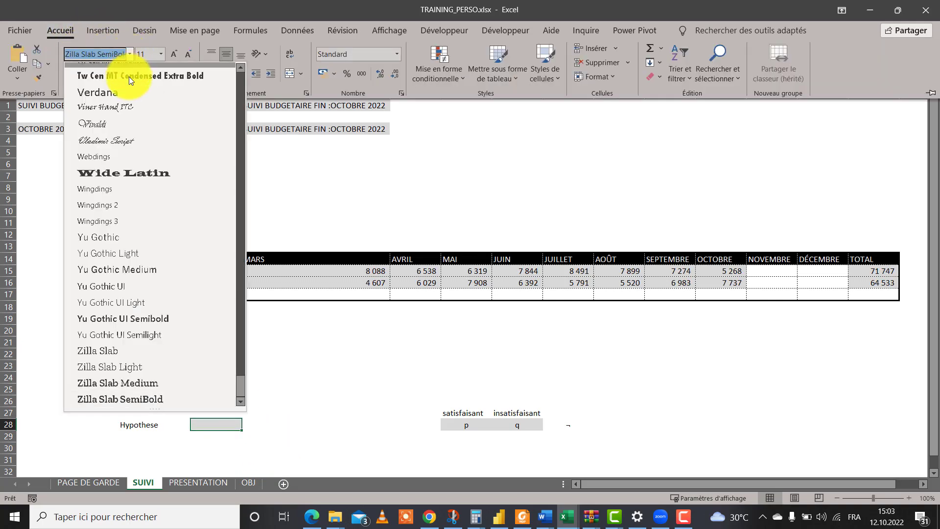
left_click_drag(243, 377, 237, 60)
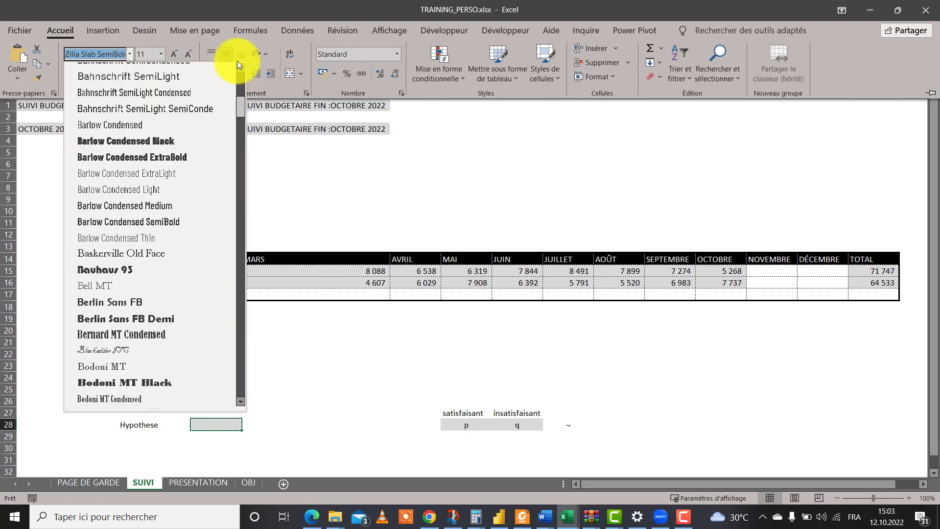
left_click(160, 89)
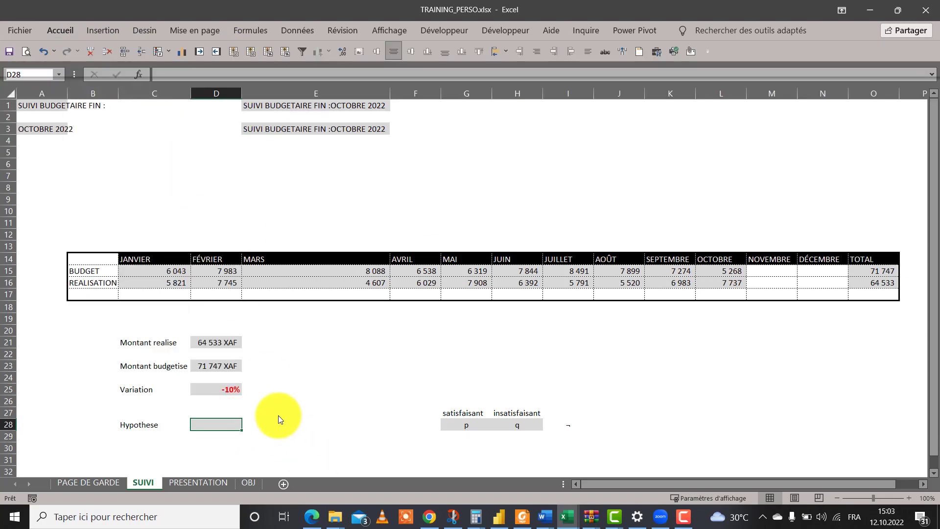
left_click(278, 415)
- Enter the formula =SI(D25>=0;G28;H28) in the Hypothese cell D28
left_click(213, 423)
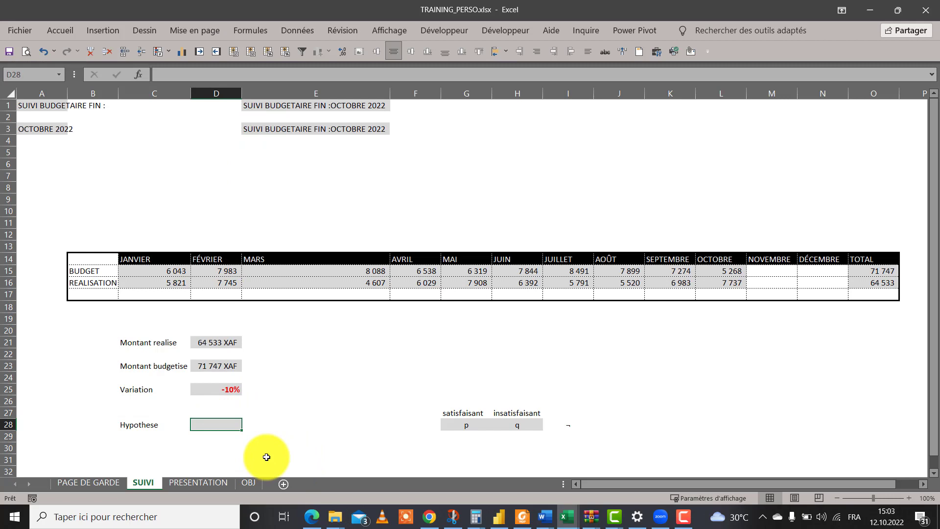
type("=si")
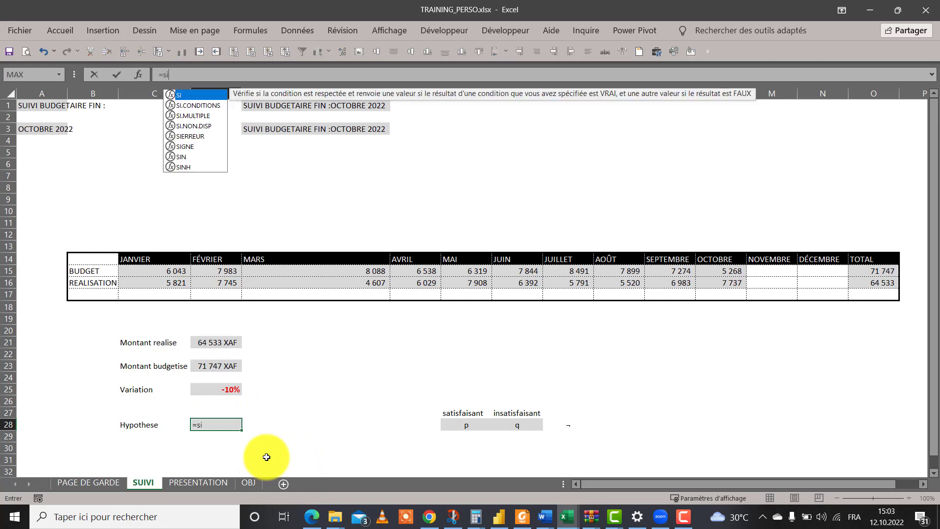
key("Tab")
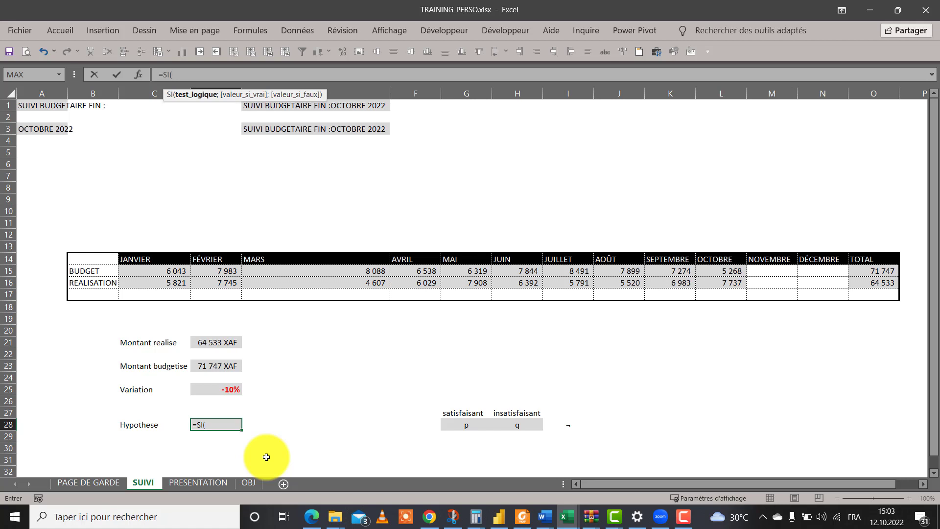
left_click(229, 389)
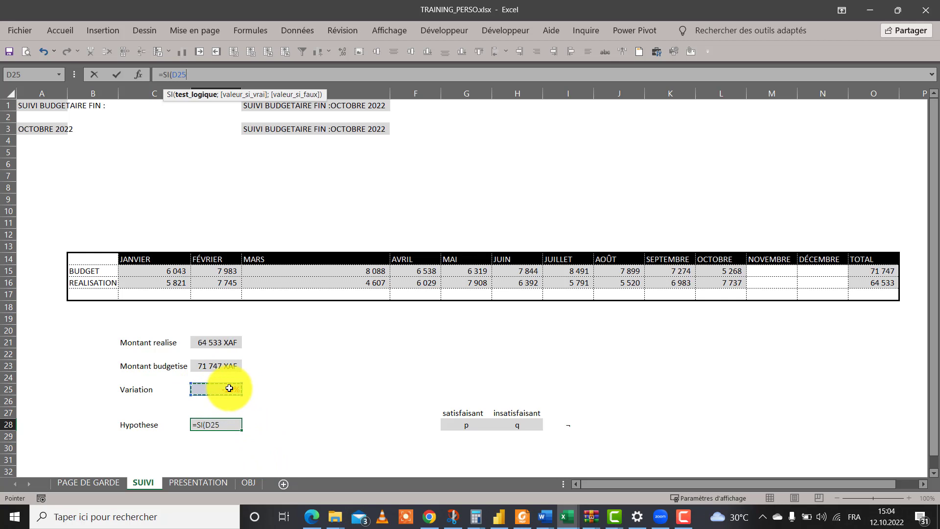
type(">0")
key("BackSpace")
type("=0;")
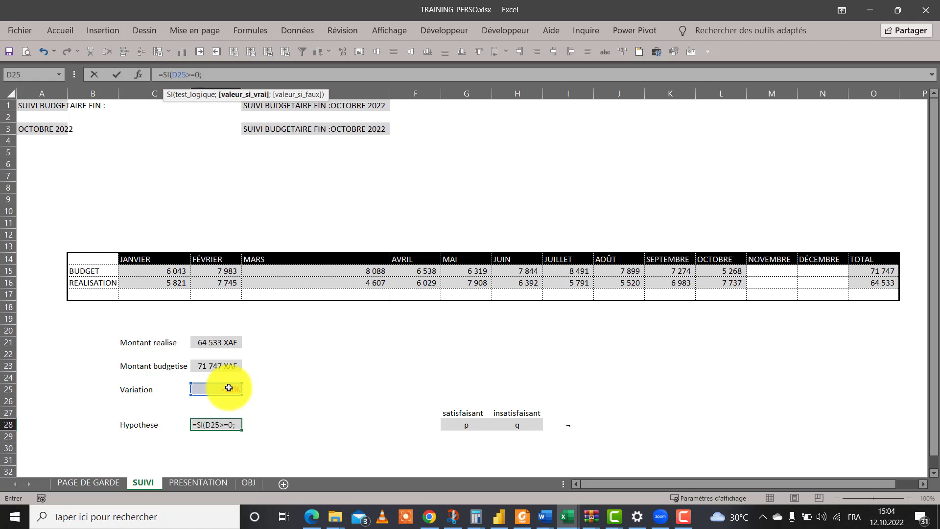
left_click(471, 424)
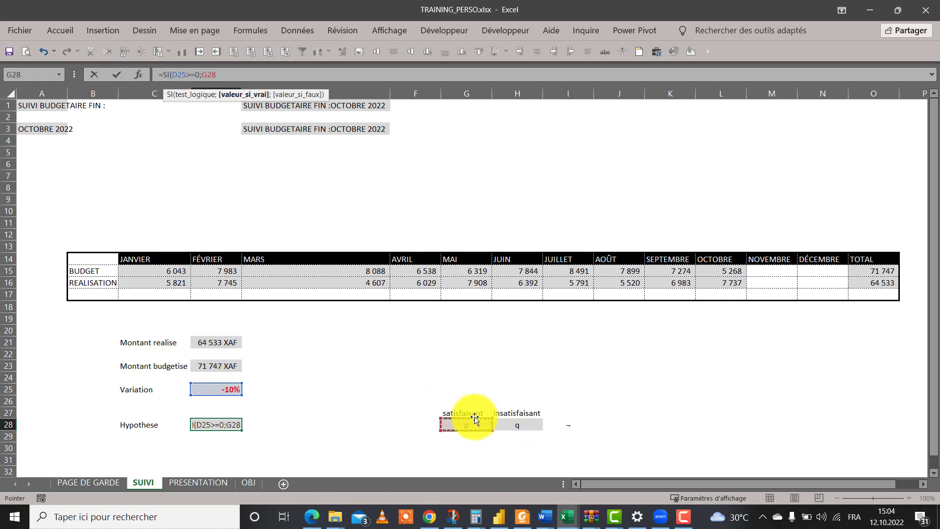
type(";")
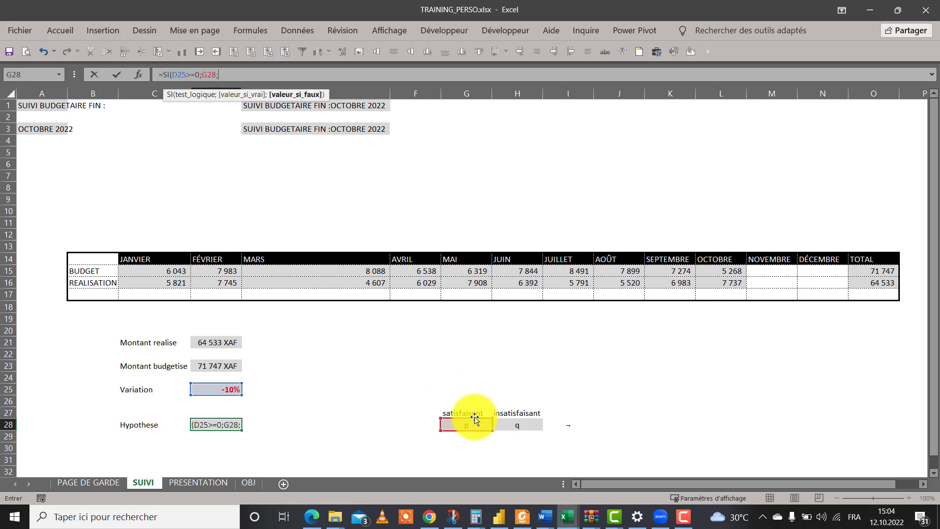
left_click(507, 424)
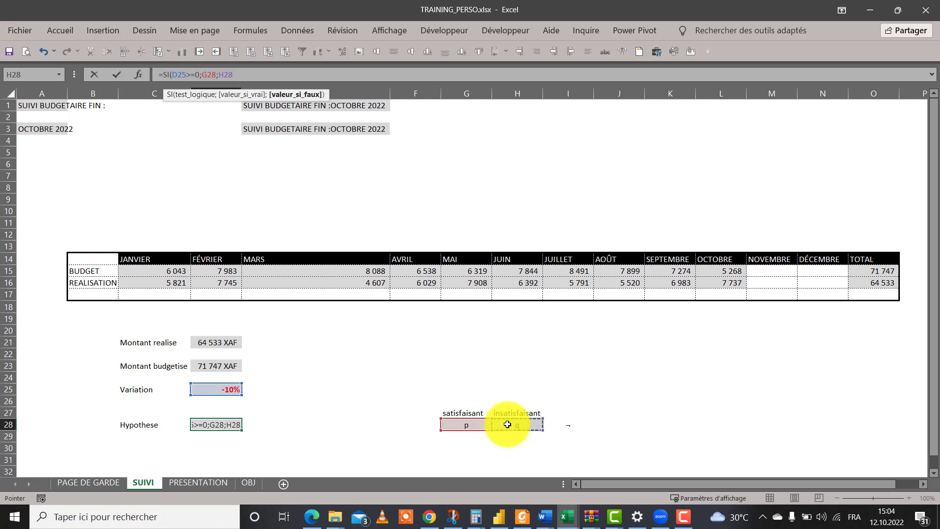
type(")")
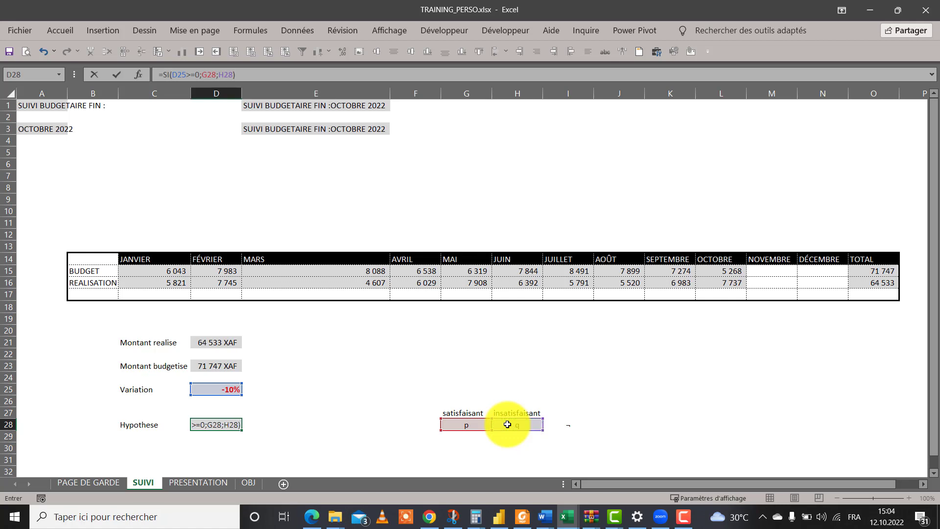
key("ctrl+Return")
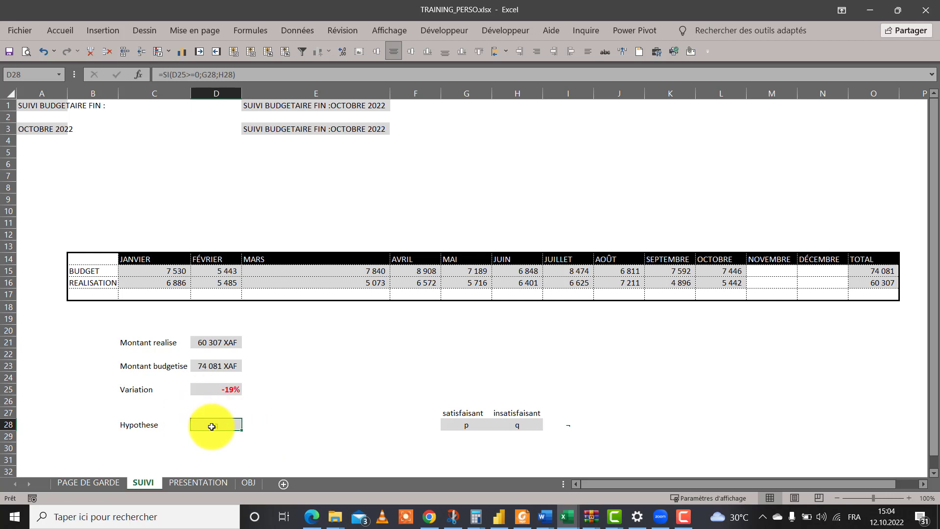
- Change the font of the Hypothese cell D28 to Wingdings 3
left_click(56, 29)
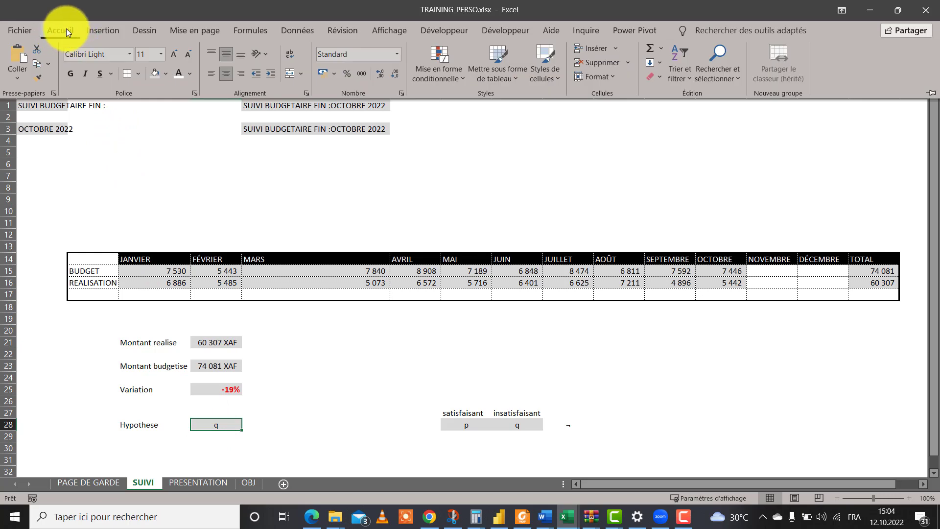
left_click(130, 54)
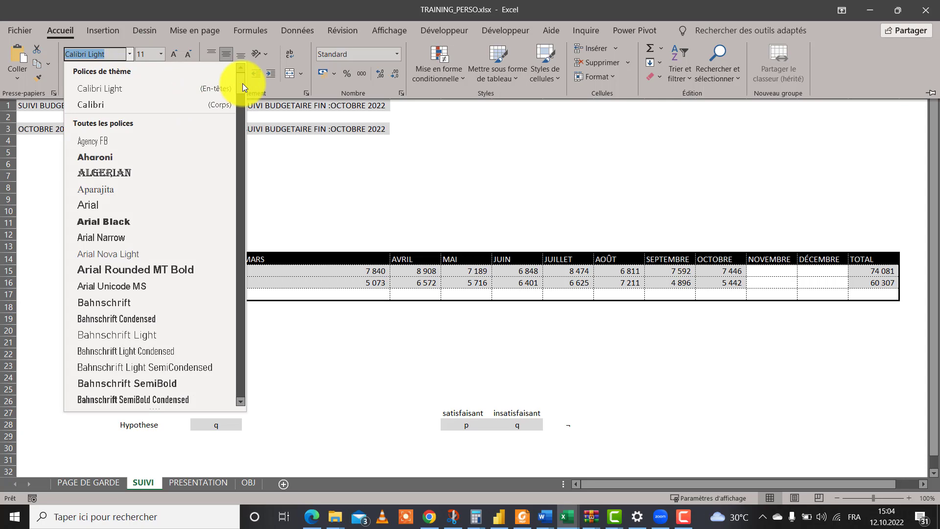
left_click_drag(243, 85, 239, 390)
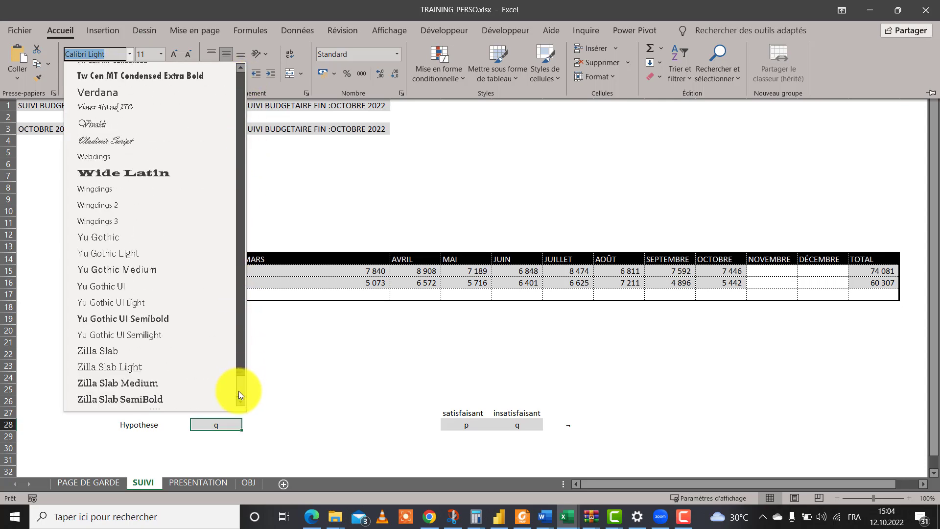
left_click(172, 219)
left_click(275, 419)
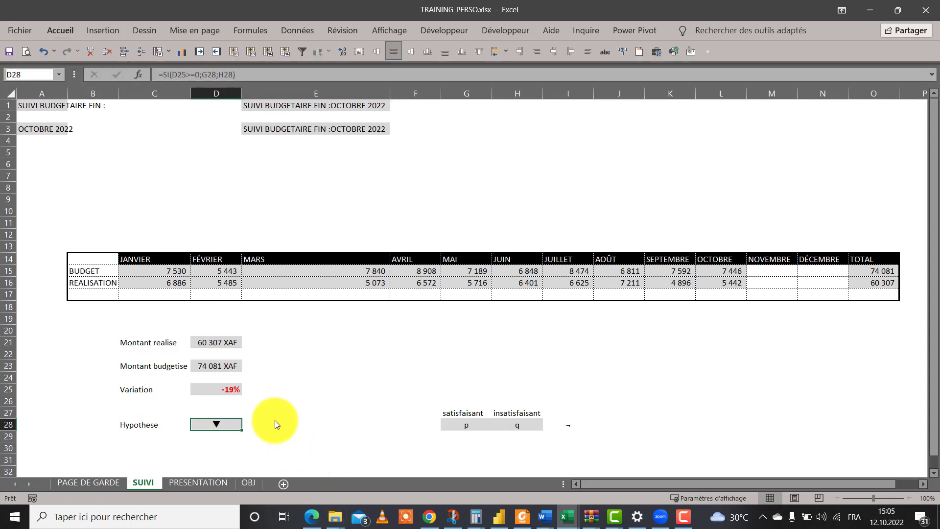
- Start a conditional formatting rule on Hypothese cell D28 for text containing "p"
left_click(227, 421)
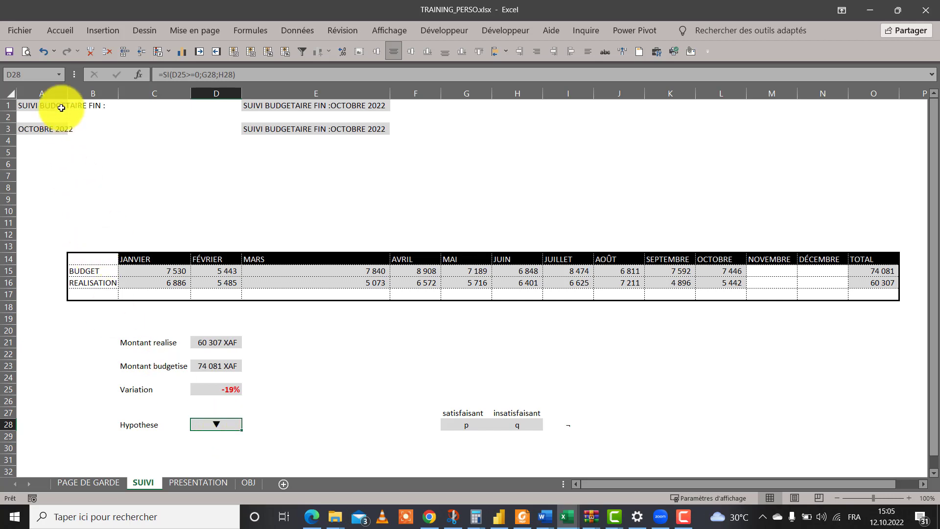
left_click(66, 33)
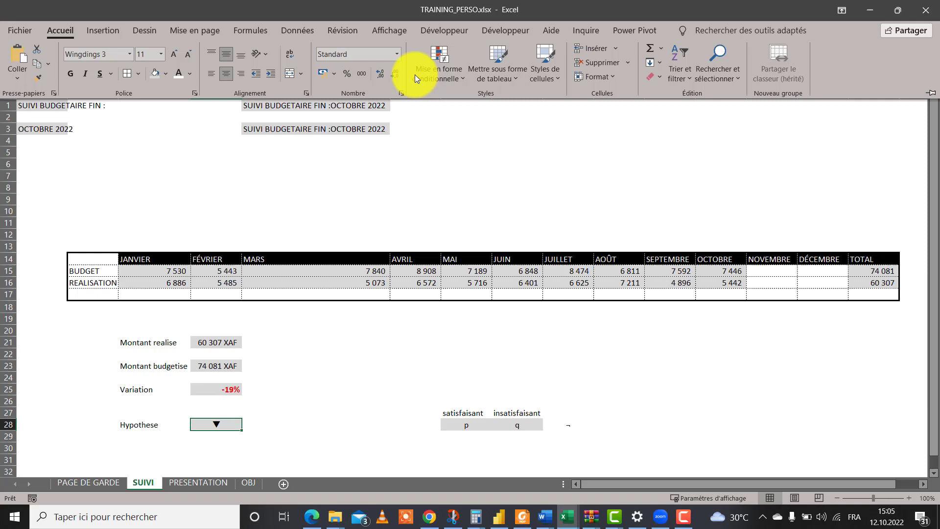
left_click(443, 80)
mouse_move(507, 105)
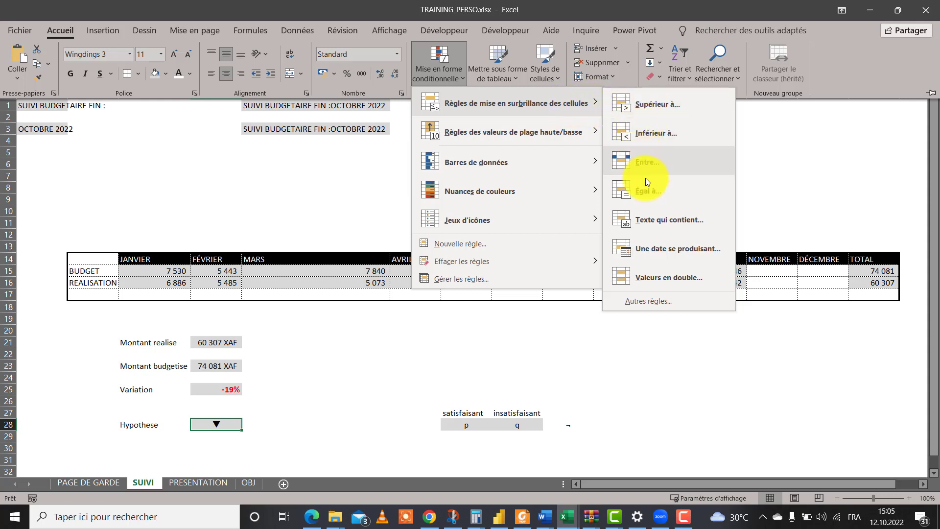
left_click(664, 220)
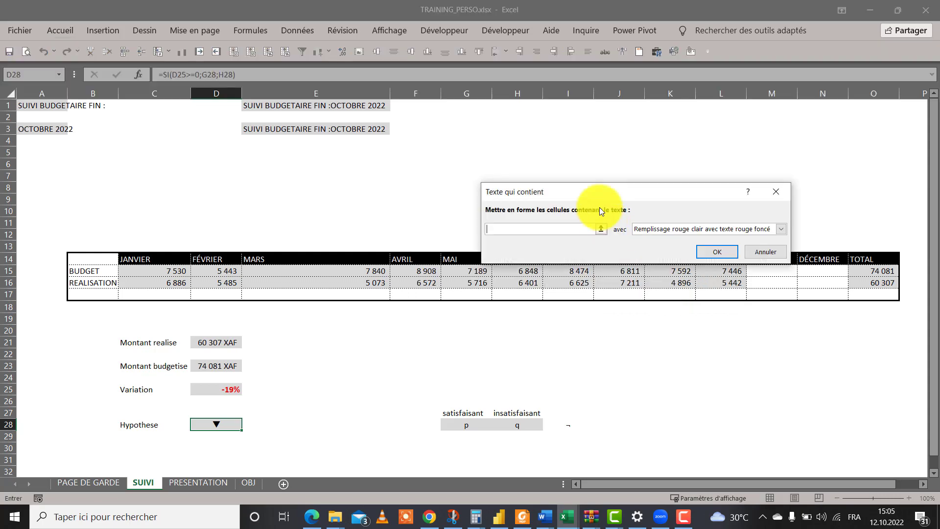
left_click(555, 227)
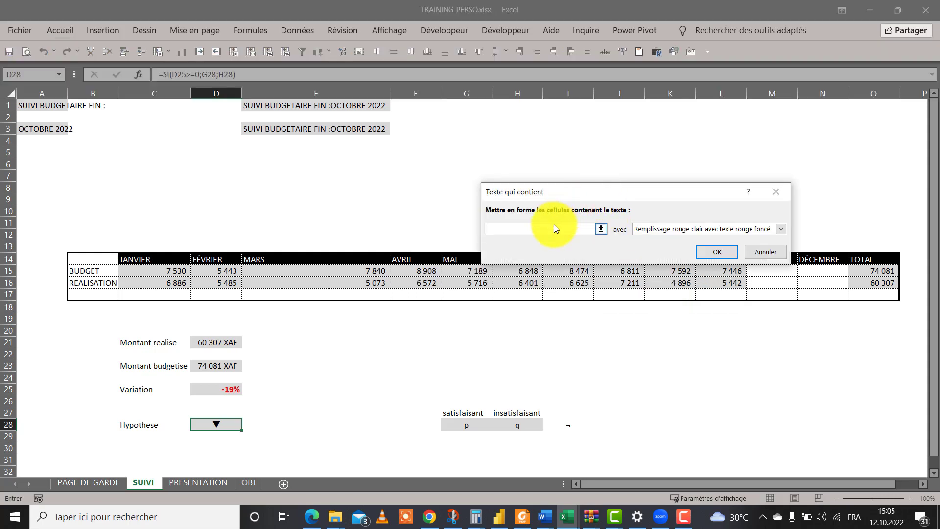
type("p")
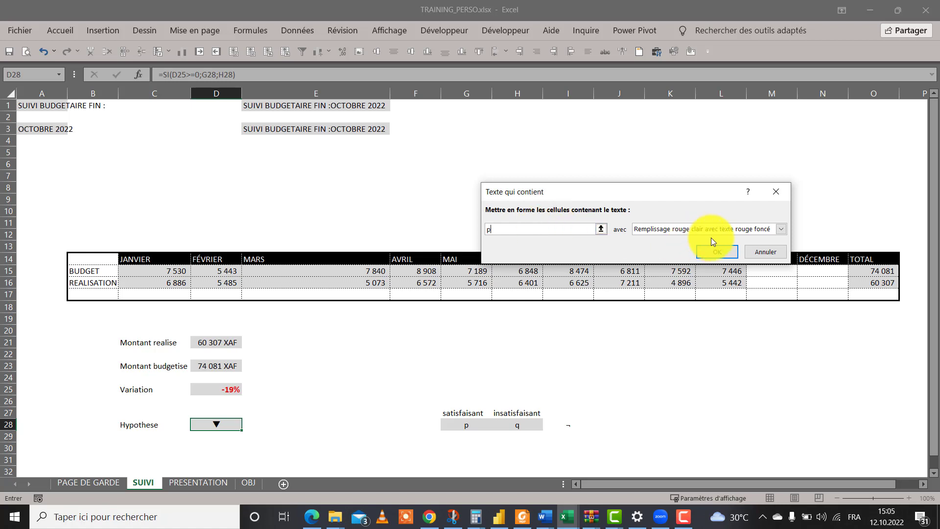
- Give the rule for text containing "p" a custom format with a bold green font and apply it to D28
left_click(779, 229)
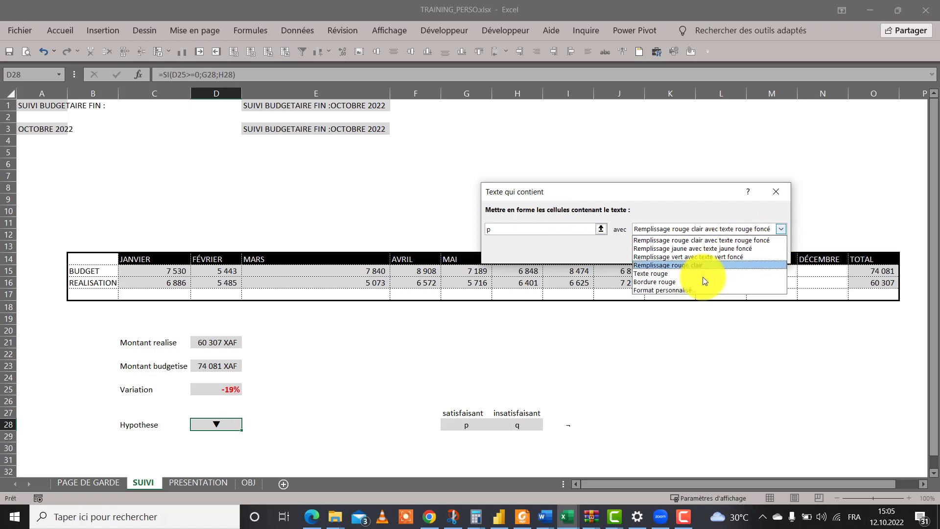
left_click(656, 290)
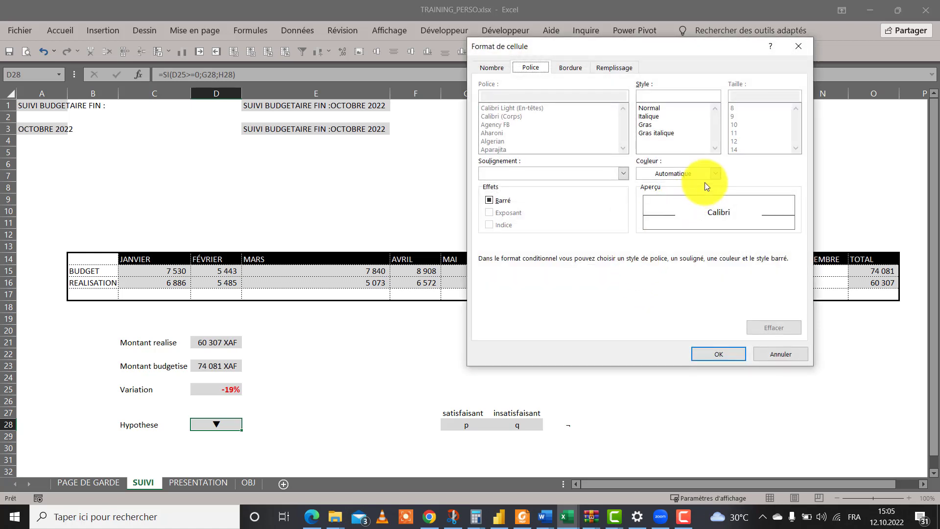
left_click(714, 175)
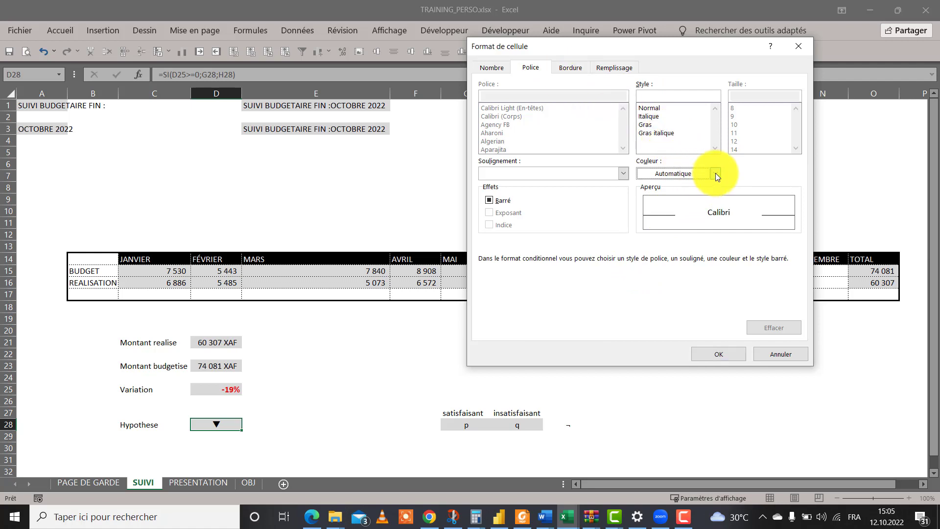
left_click(691, 305)
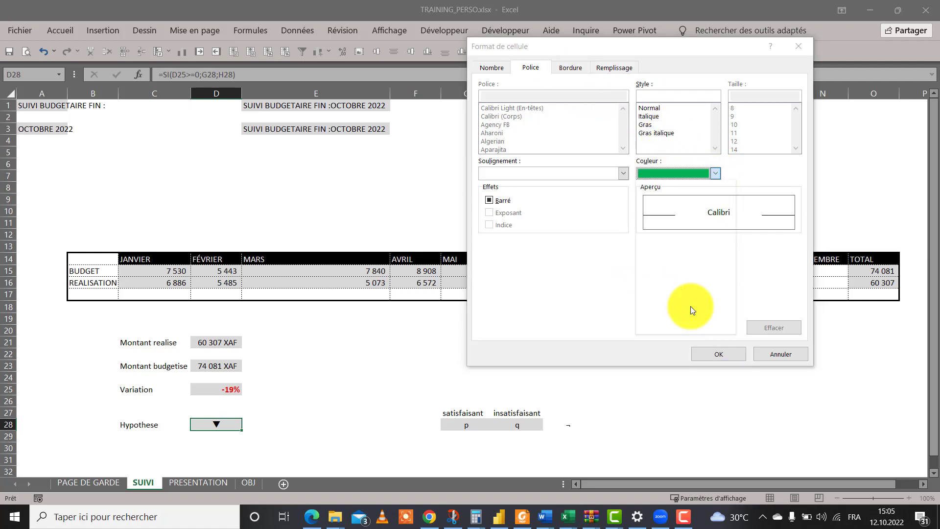
left_click(650, 125)
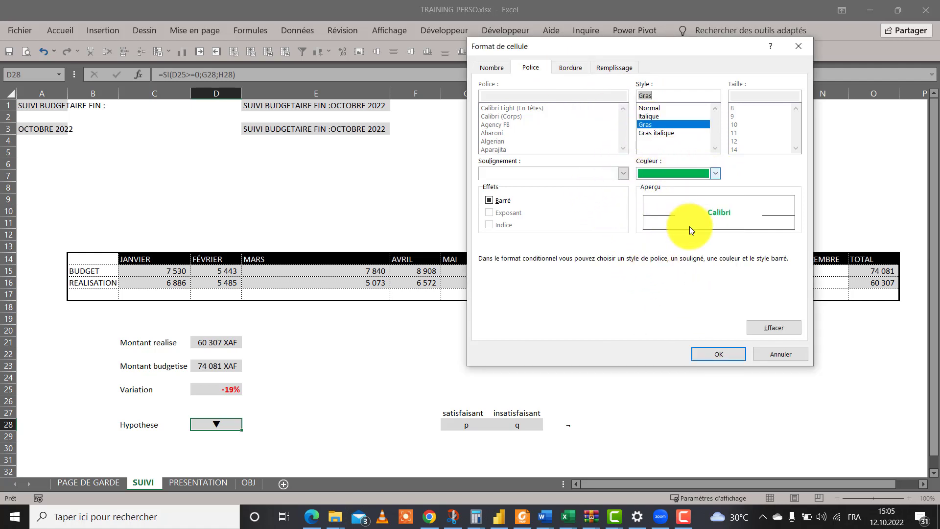
left_click(717, 352)
left_click(717, 252)
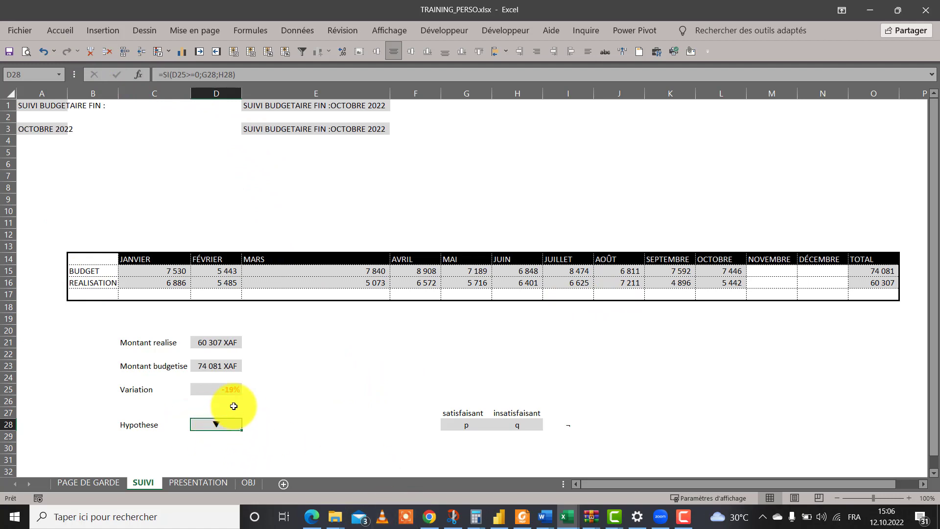
- Start a second highlight rule on Hypothese cell D28 for text containing "q"
left_click(57, 30)
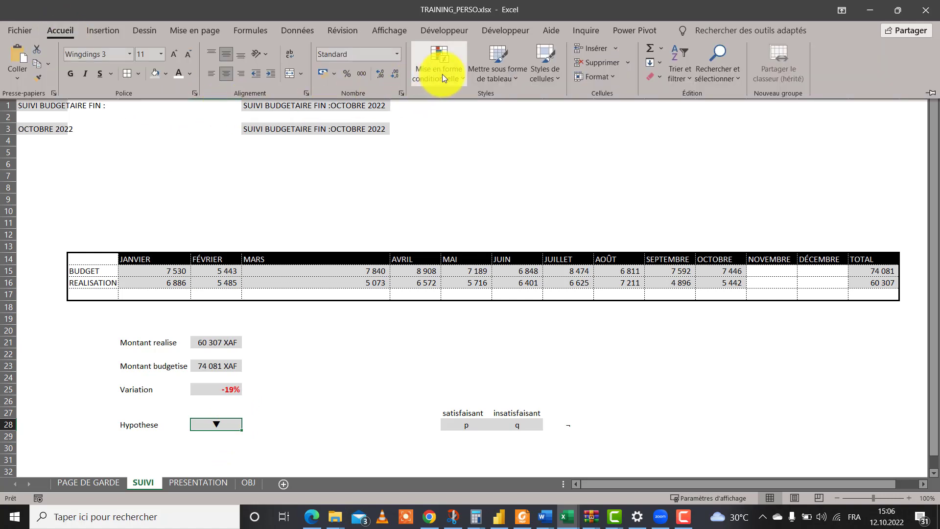
left_click(442, 74)
mouse_move(534, 97)
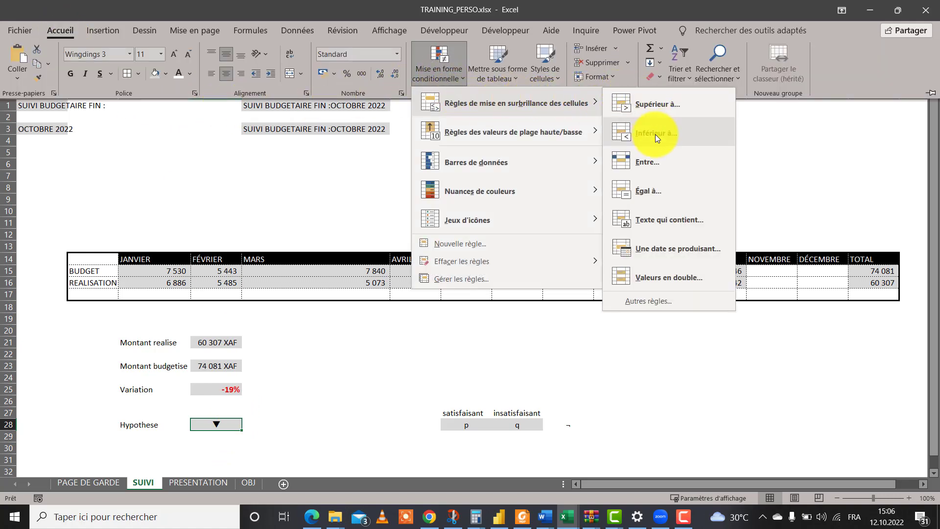
left_click(645, 219)
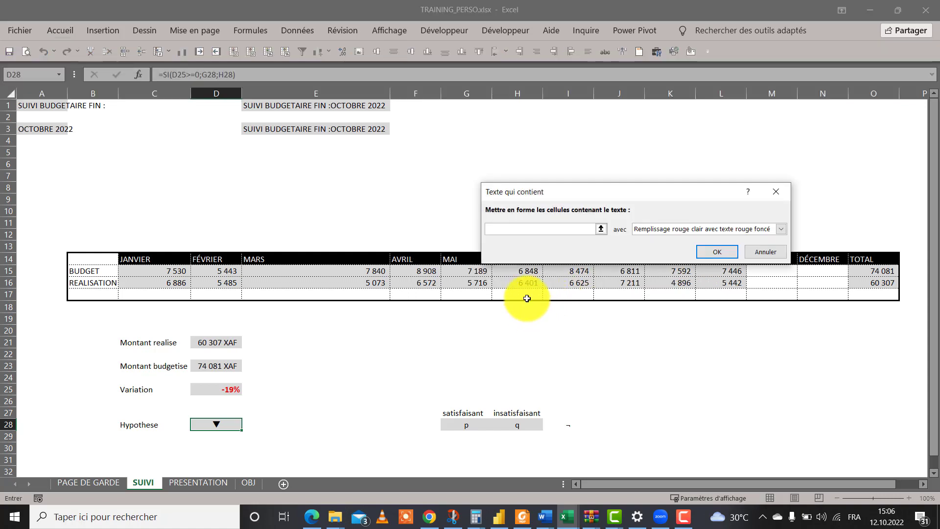
type("q")
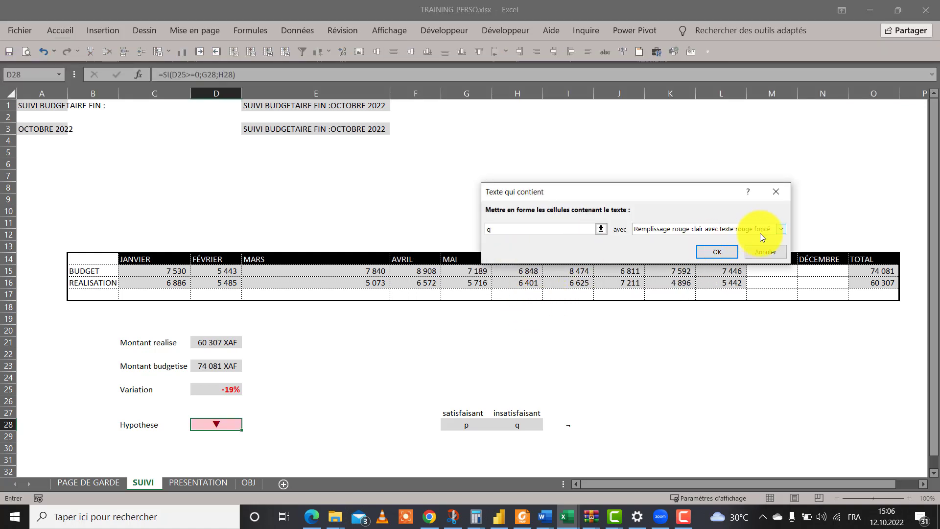
- Give the "q" rule a custom format with a bold red font and apply it to the Hypothese cell
left_click(782, 230)
left_click(707, 293)
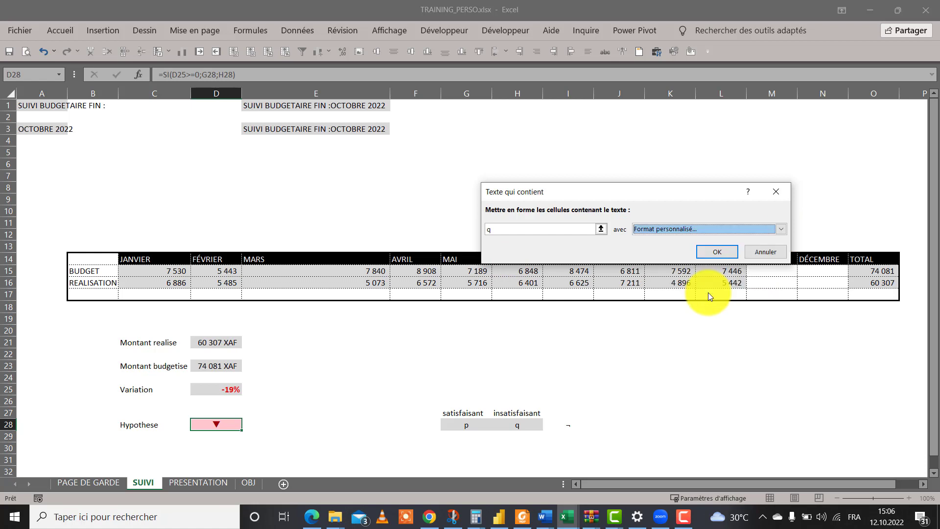
left_click(645, 125)
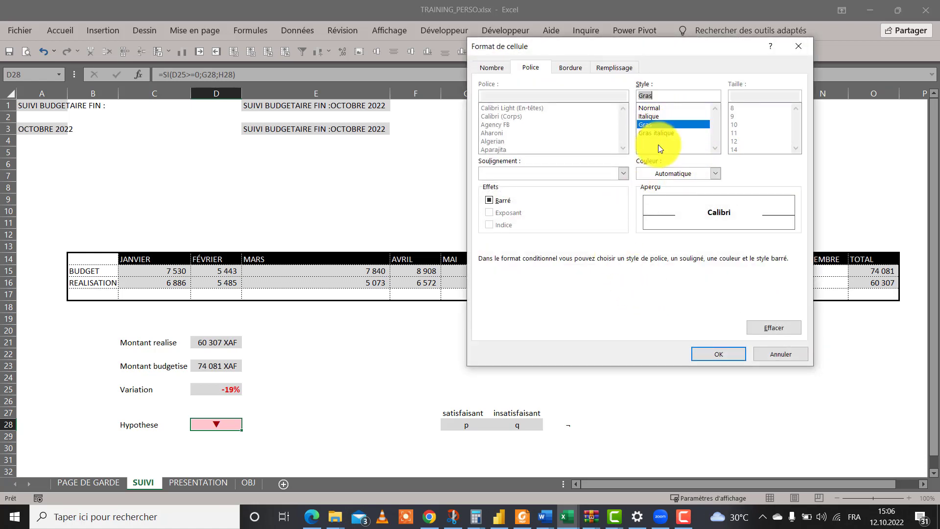
left_click(716, 172)
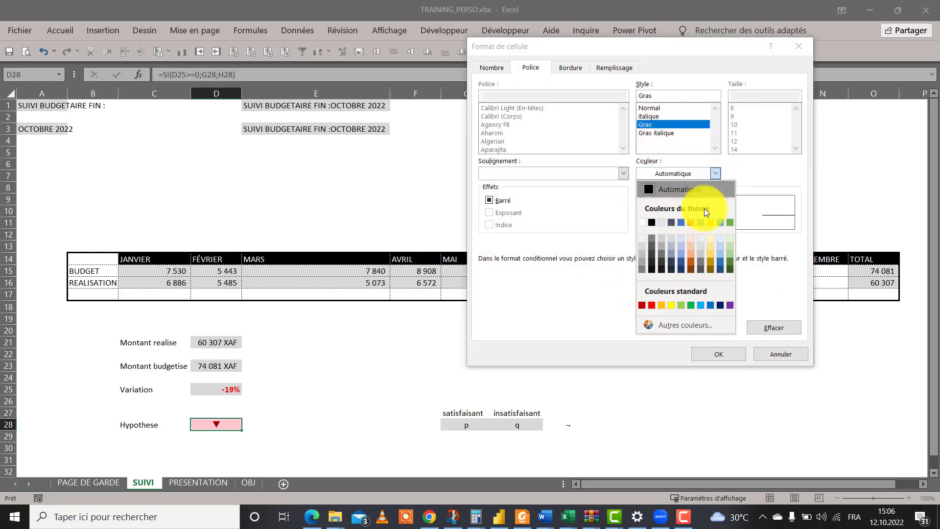
left_click(653, 304)
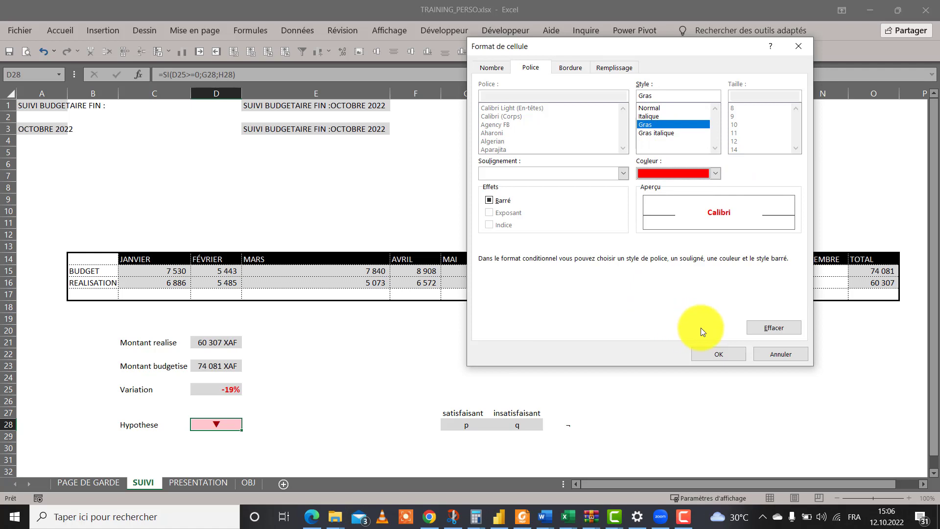
left_click(717, 352)
left_click(715, 248)
left_click(361, 371)
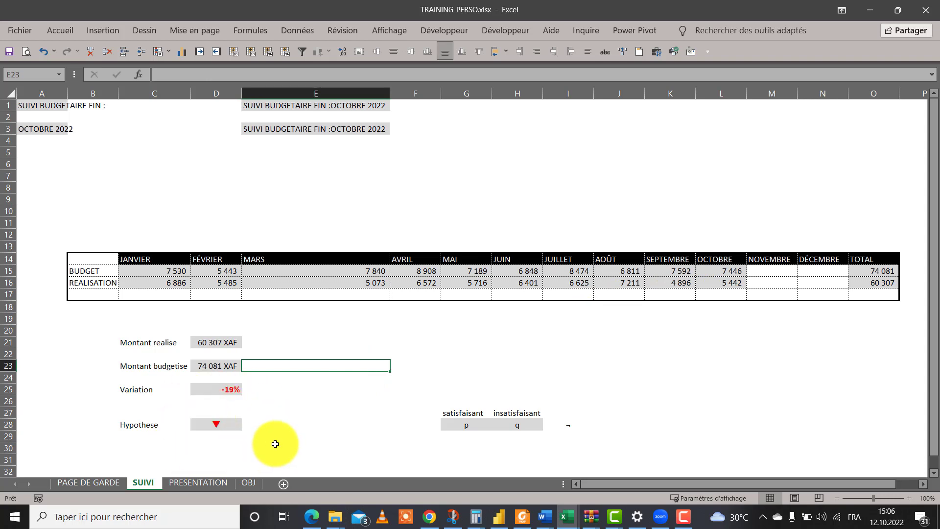
left_click(143, 423)
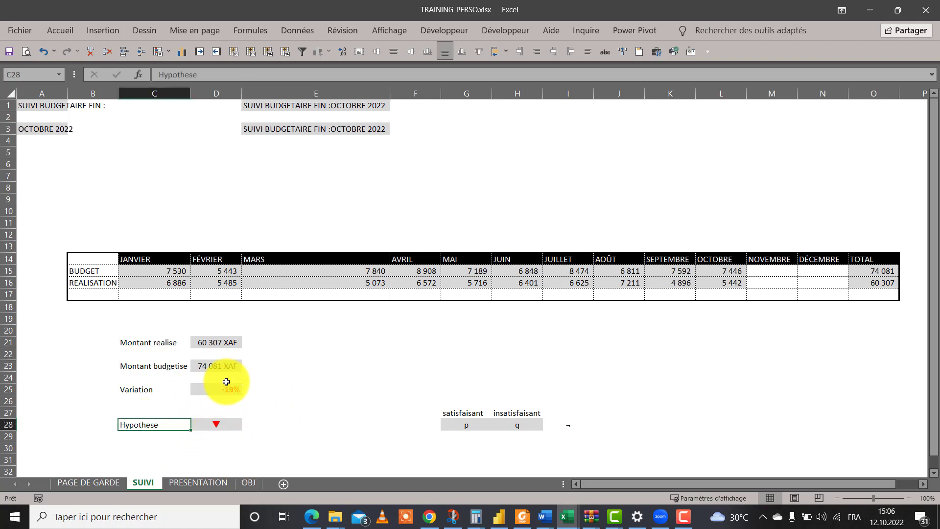
left_click(229, 365)
left_click(226, 344)
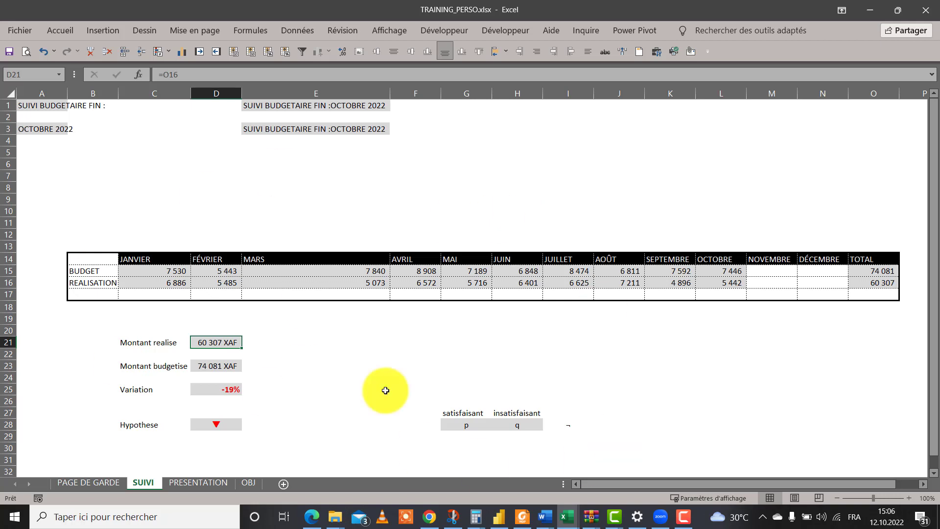
- Draw a rounded rectangle on the PRESENTATION sheet below the title box, spanning about C9 to G24
left_click(212, 484)
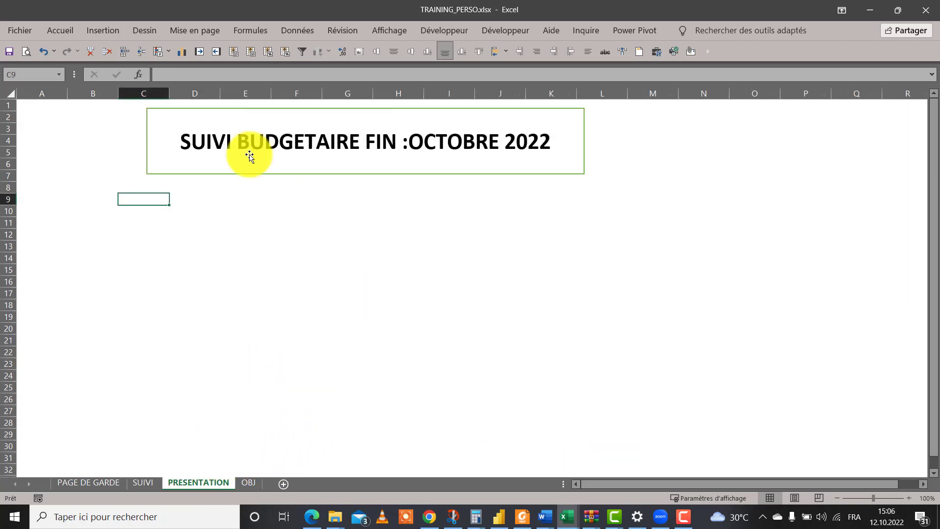
left_click(288, 221)
left_click(209, 220)
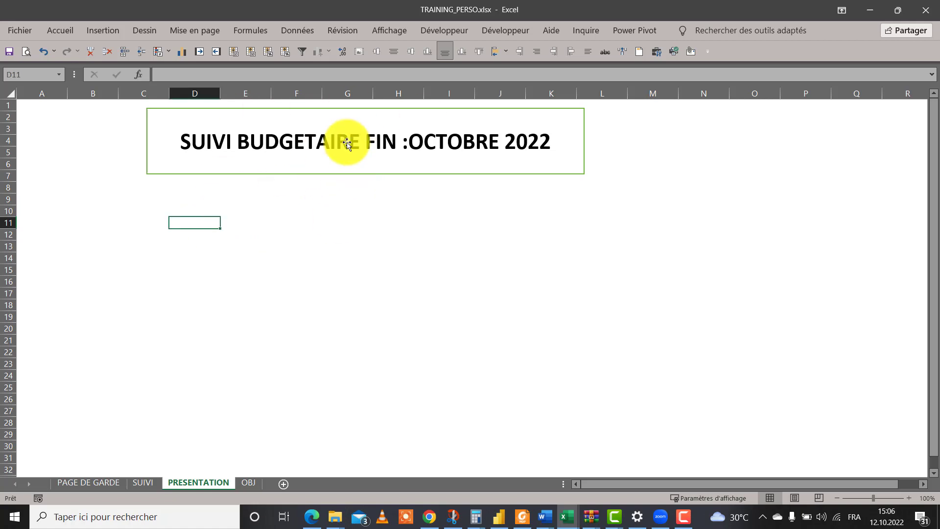
left_click(166, 212)
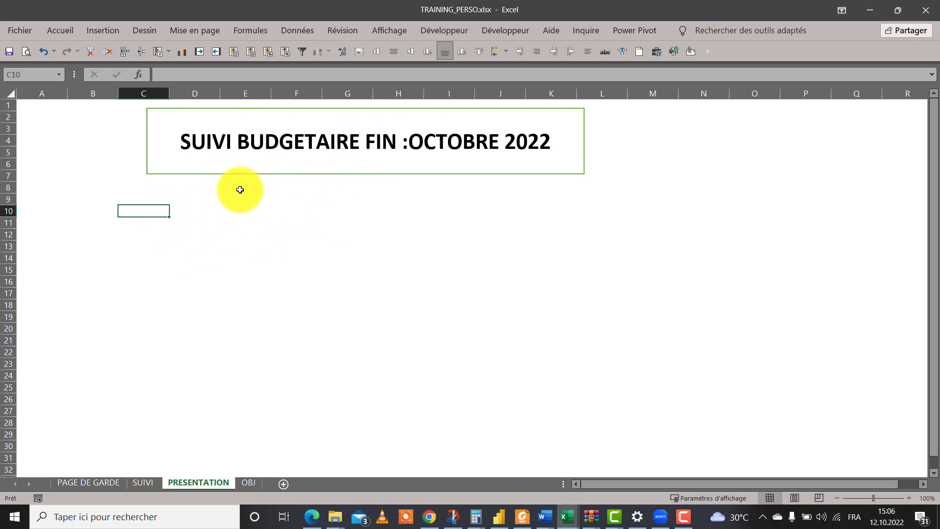
left_click(110, 28)
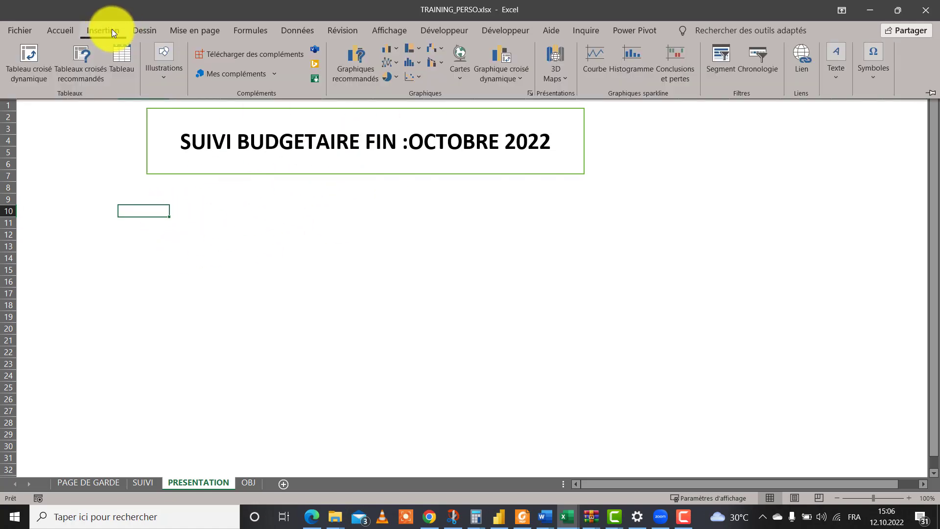
left_click(163, 79)
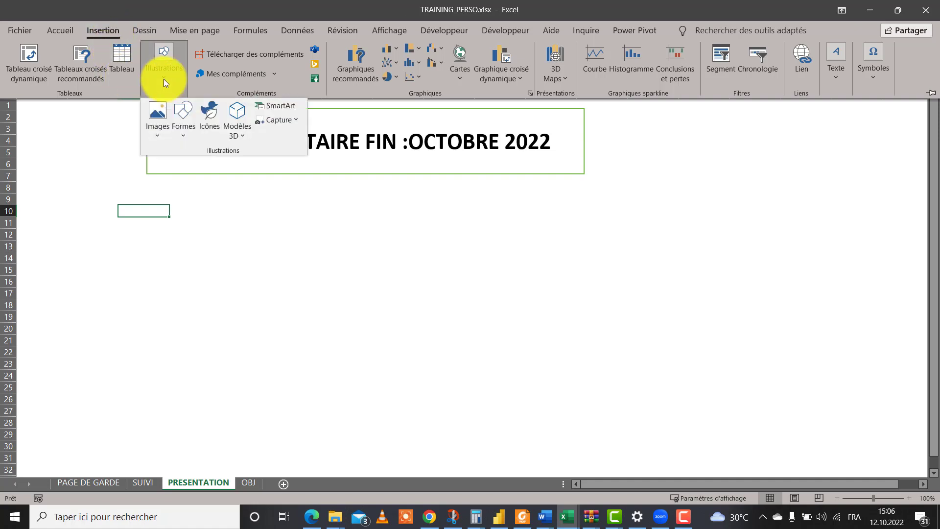
left_click(184, 133)
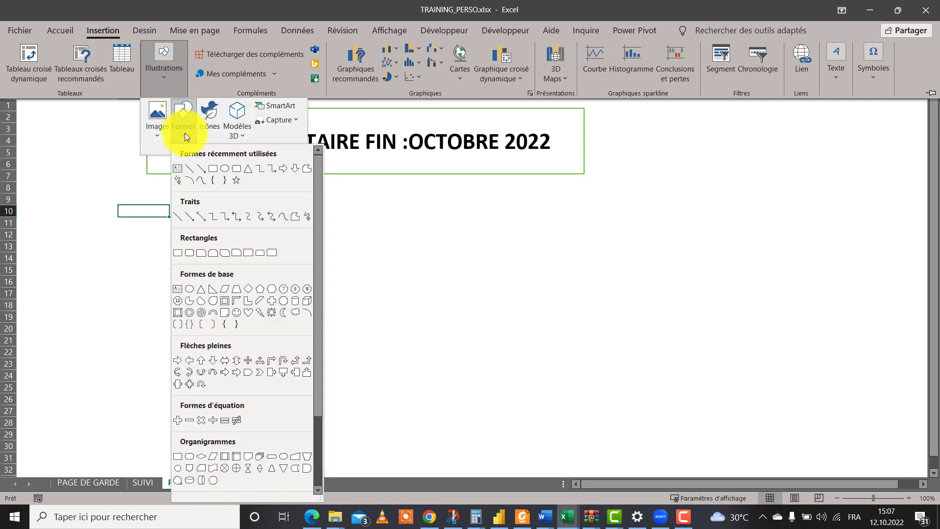
left_click(237, 168)
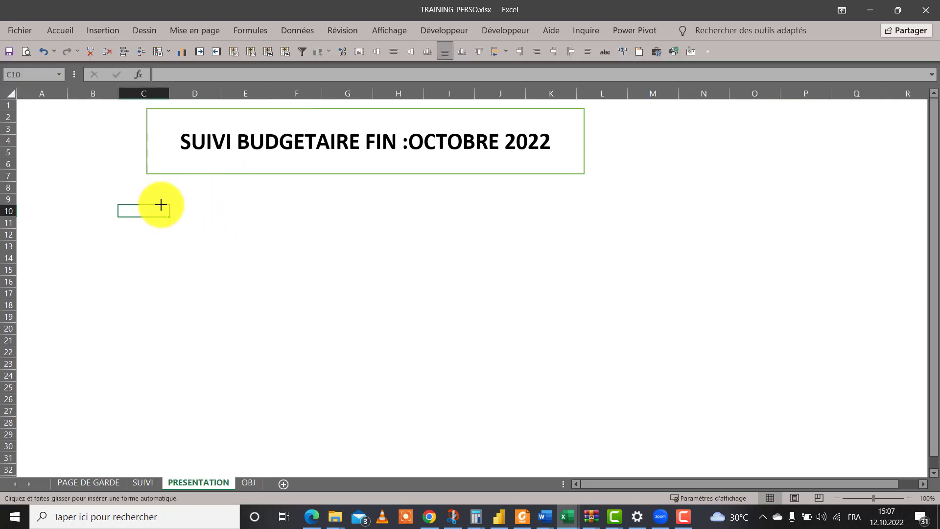
left_click_drag(155, 198, 355, 382)
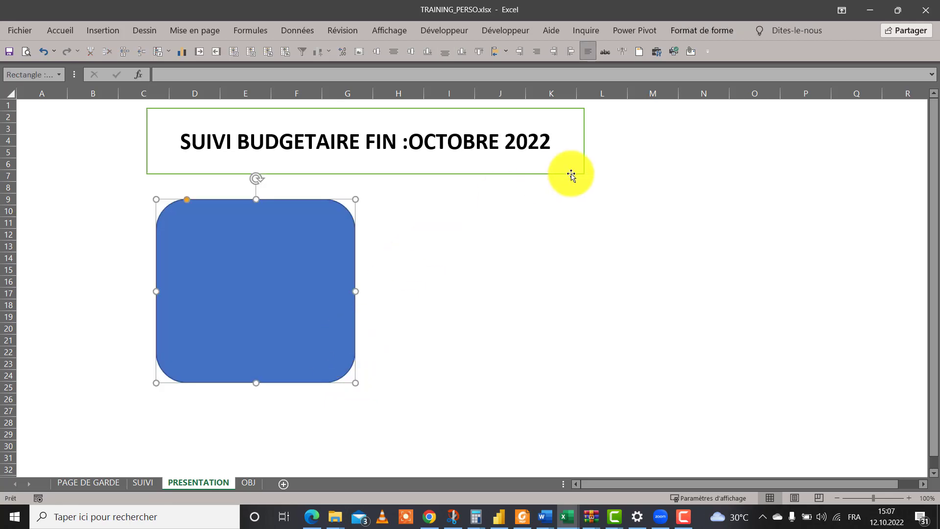
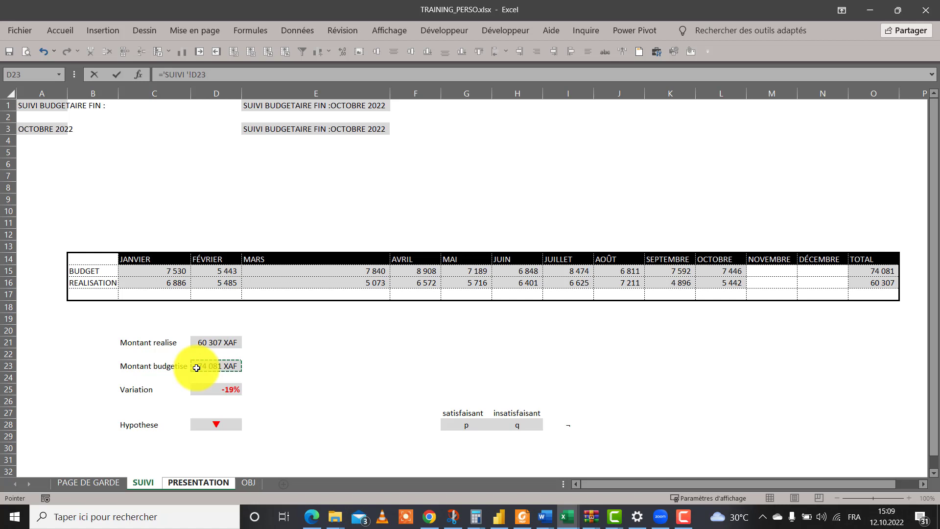
- Link the text box beside BUD: to cell D23 of SUIVI and shift it slightly under the REA amount
key("Return")
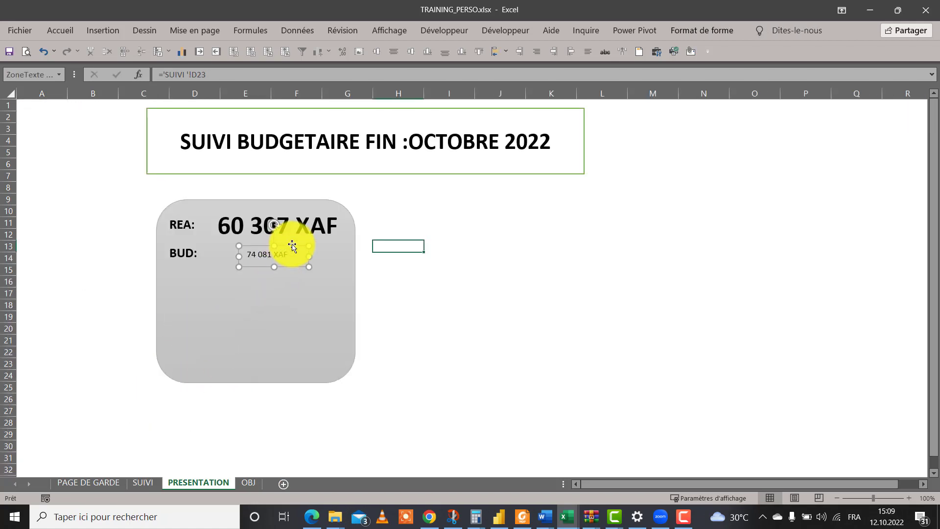
left_click_drag(292, 246, 300, 248)
- Centre the budget amount in its text box, make it bold and set its font size to 20
left_click(72, 35)
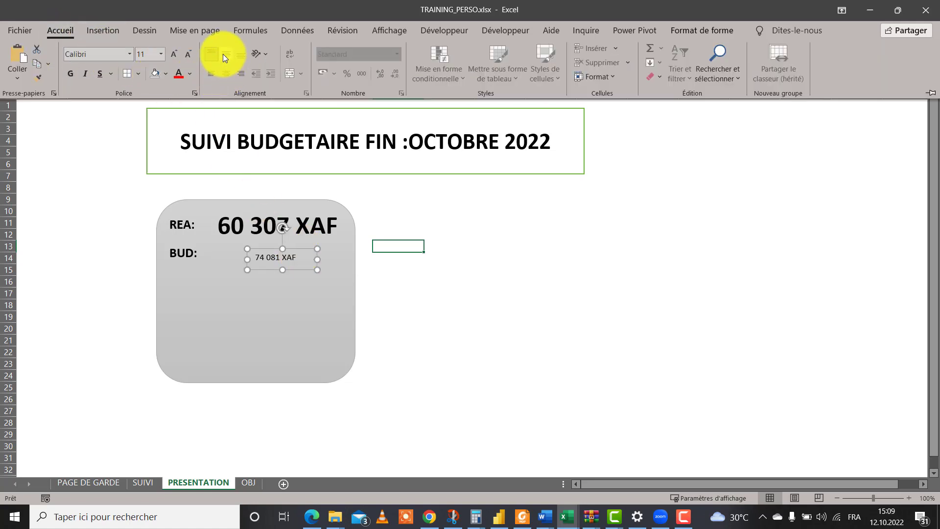
left_click(223, 73)
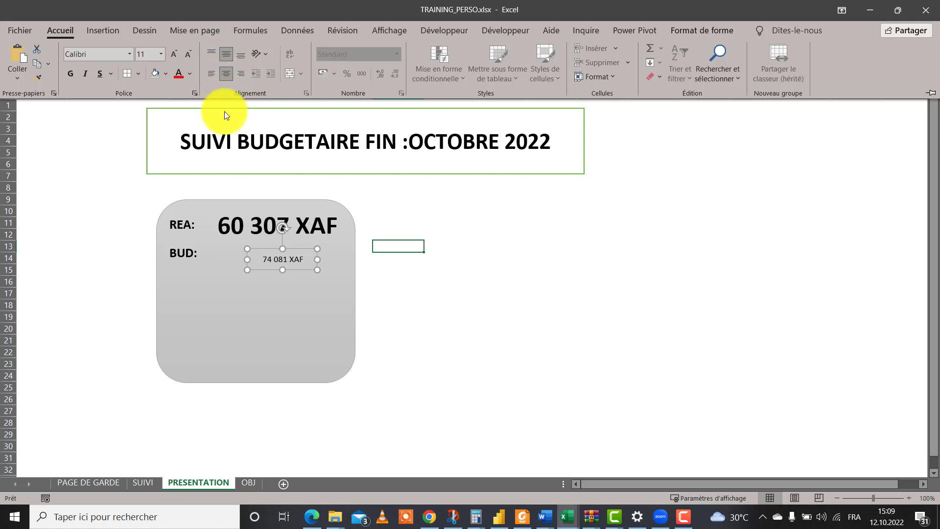
left_click(70, 74)
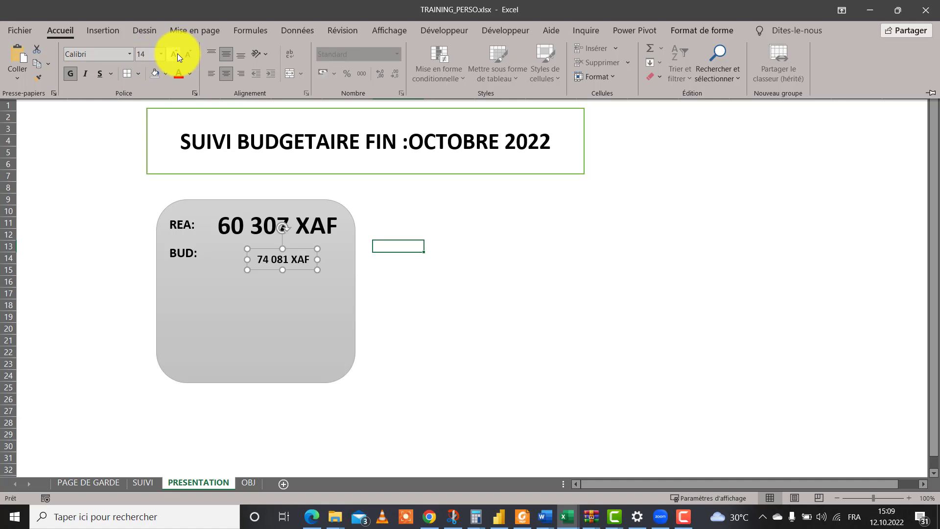
left_click(178, 53)
left_click(177, 54)
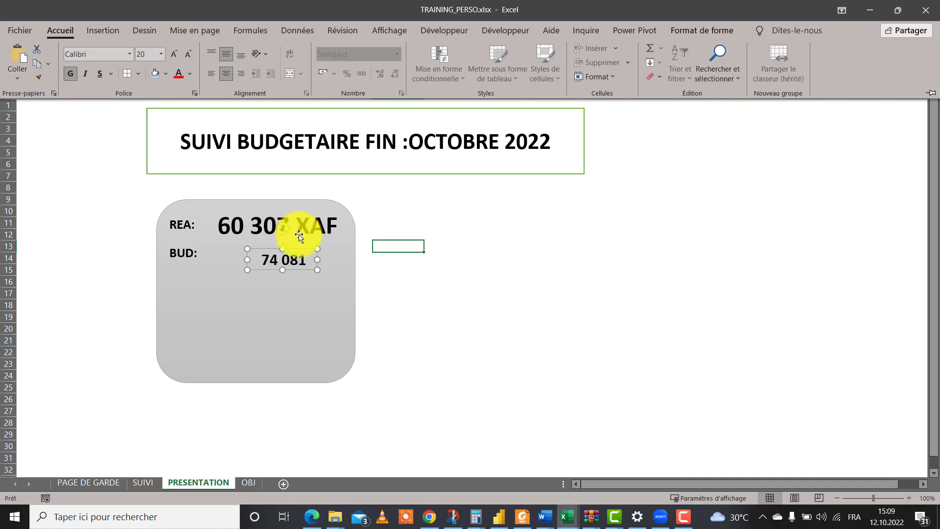
- Widen the budget amount's text box toward the BUD: label and align it under the REA amount
left_click(248, 260)
left_click_drag(245, 256, 214, 255)
mouse_move(294, 252)
left_mouse_down()
mouse_move(306, 248)
mouse_move(291, 245)
mouse_move(300, 247)
left_mouse_up()
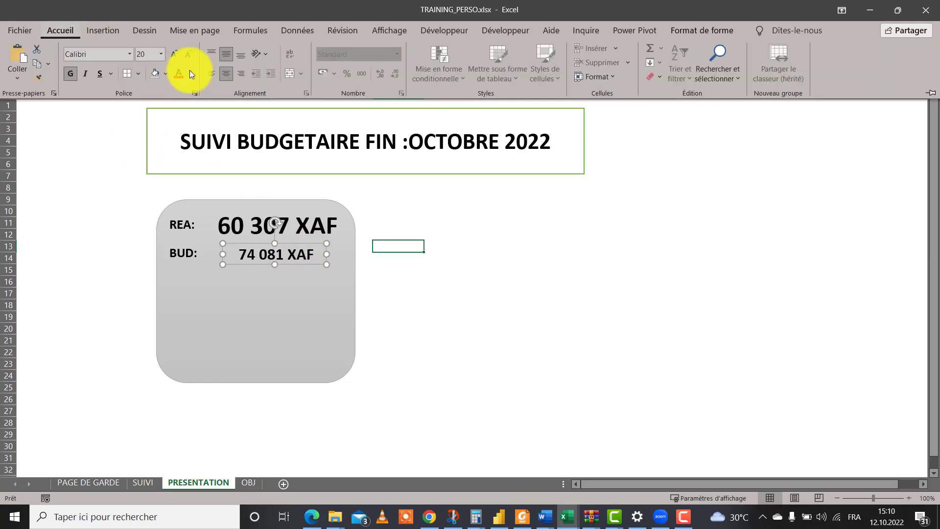
- Set the budget amount's font size to 24 and widen its text box on both sides
double_click(176, 55)
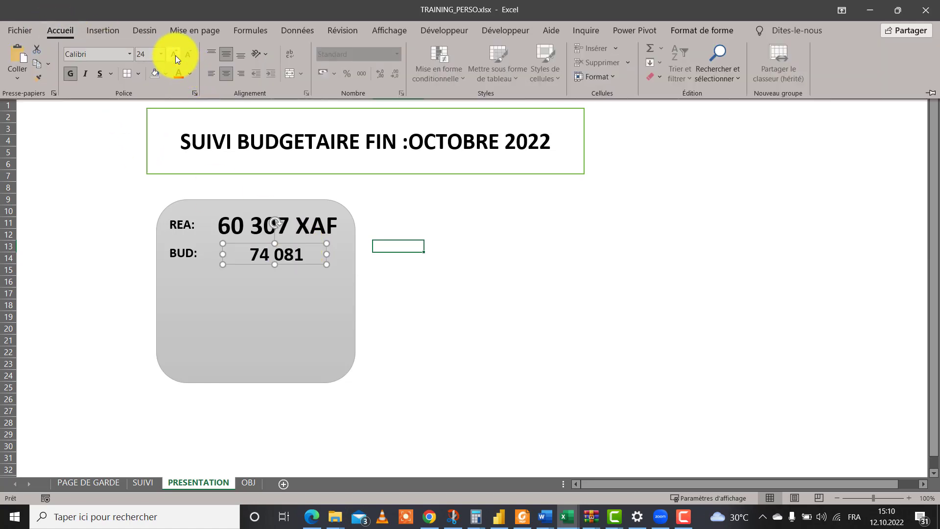
left_click(174, 54)
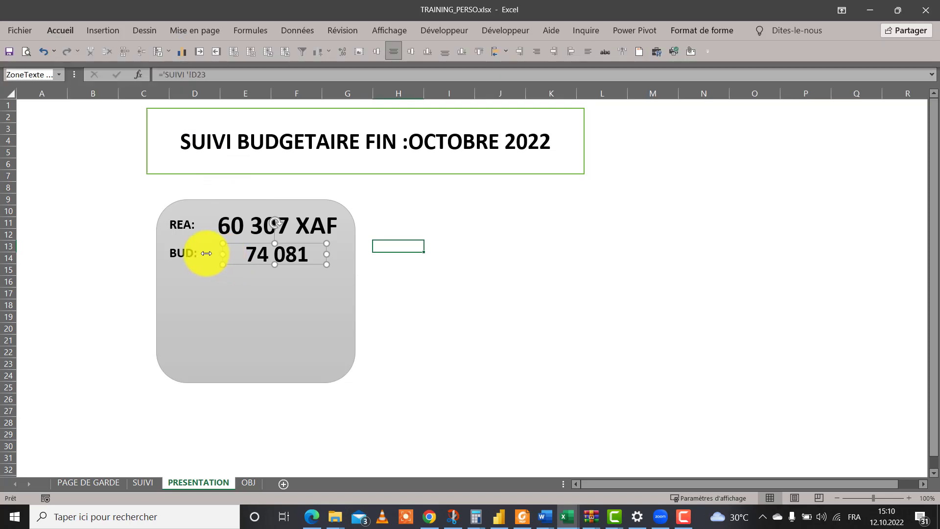
left_click_drag(223, 253, 202, 256)
left_click_drag(328, 254, 347, 253)
left_click(69, 37)
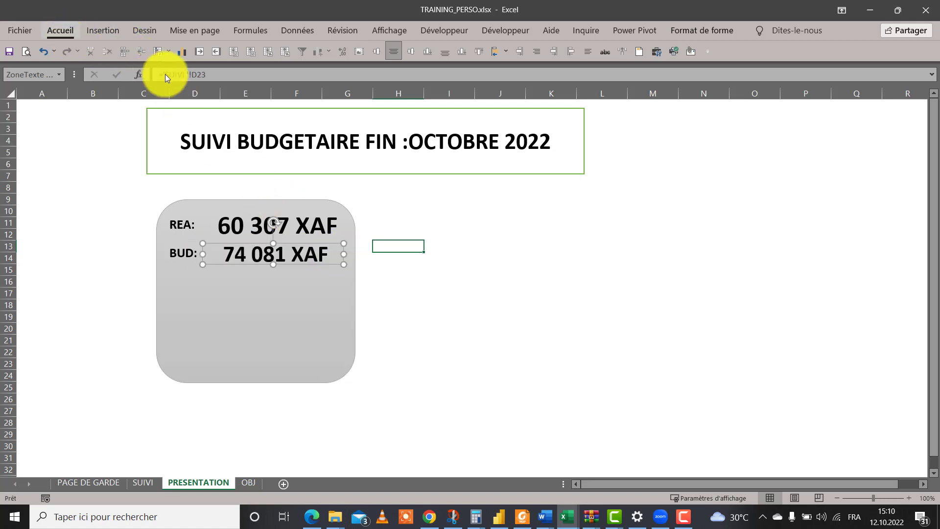
left_click(189, 53)
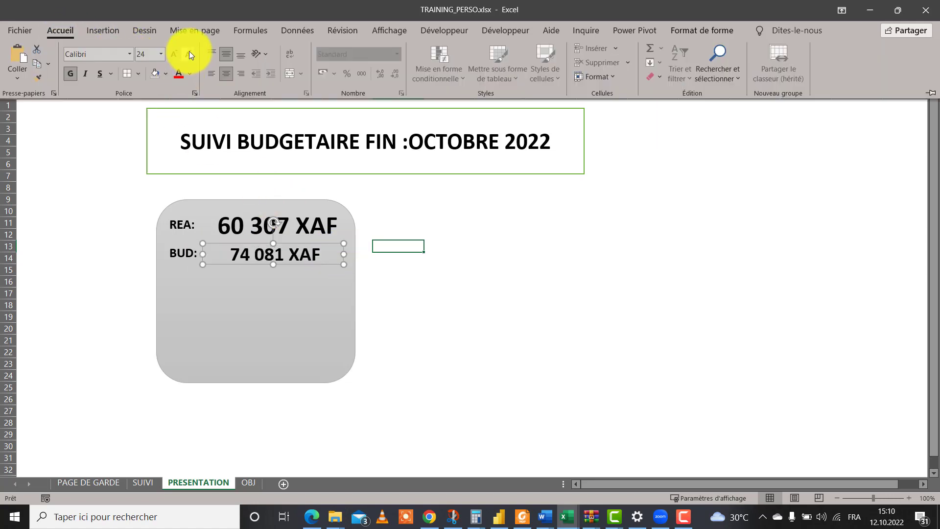
- Shift the budget amount down and further right, and lower the BUD: label onto the same line
left_click(318, 264)
left_click_drag(315, 264, 325, 271)
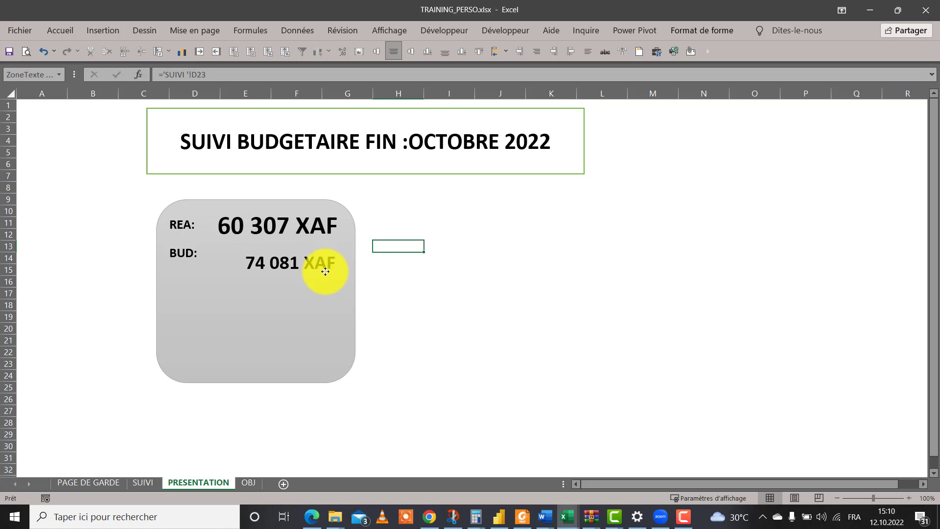
left_click(184, 255)
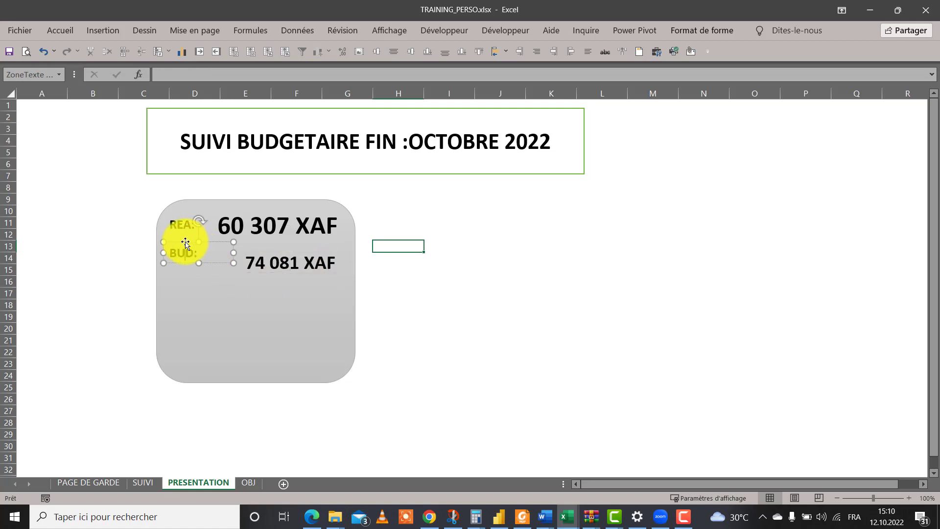
left_click_drag(185, 243, 186, 250)
left_click(395, 294)
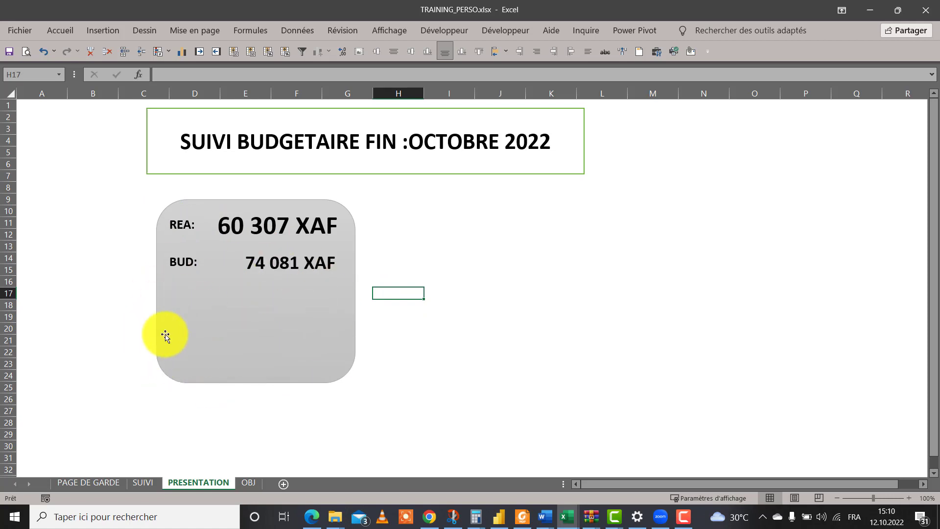
- Fill the variation cell D25 and the triangle cell D28 on the SUIVI sheet with white
left_click(304, 261)
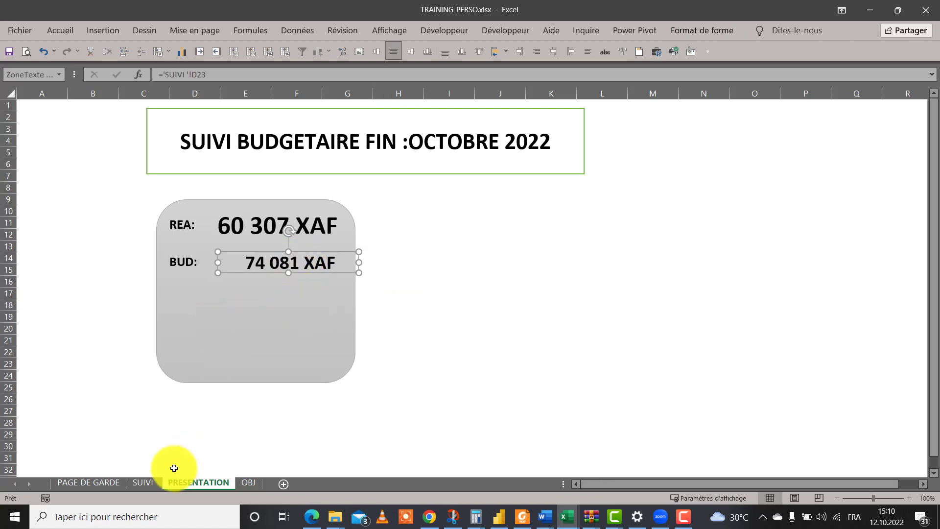
left_click(144, 483)
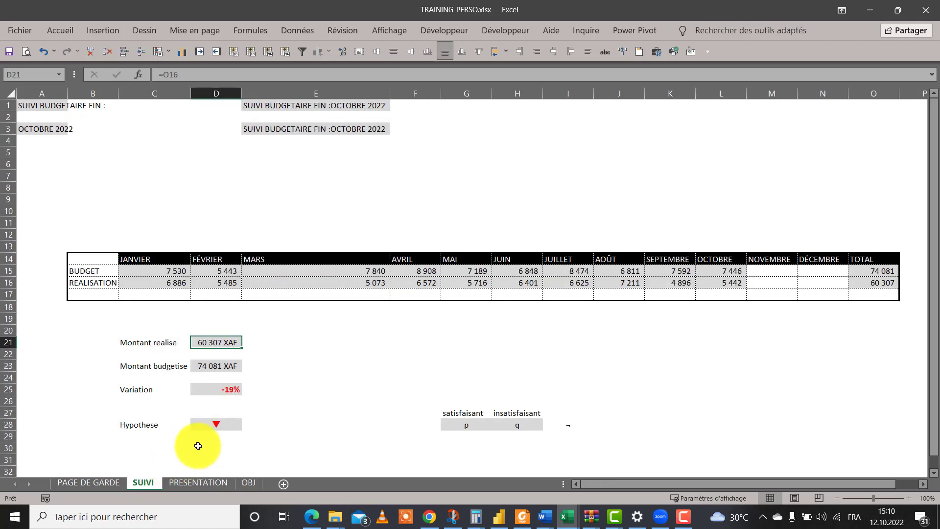
left_click(222, 391)
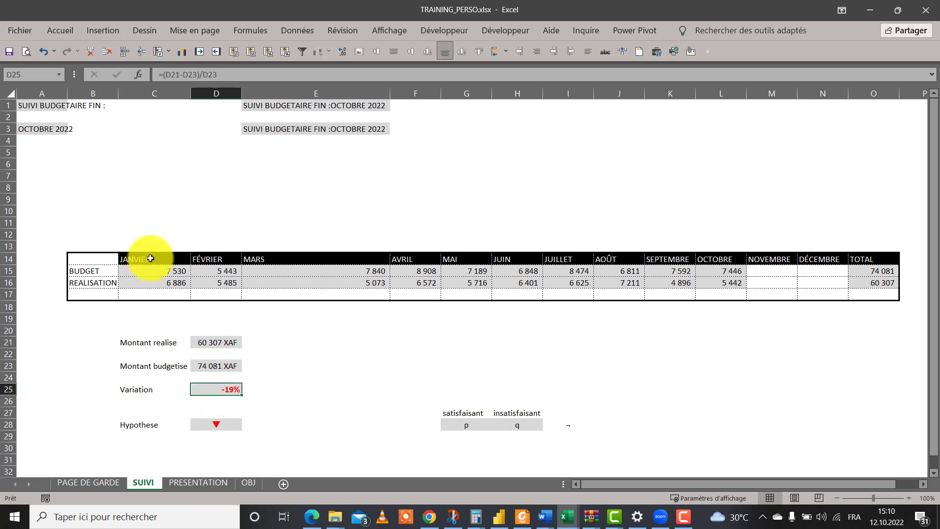
left_click(71, 36)
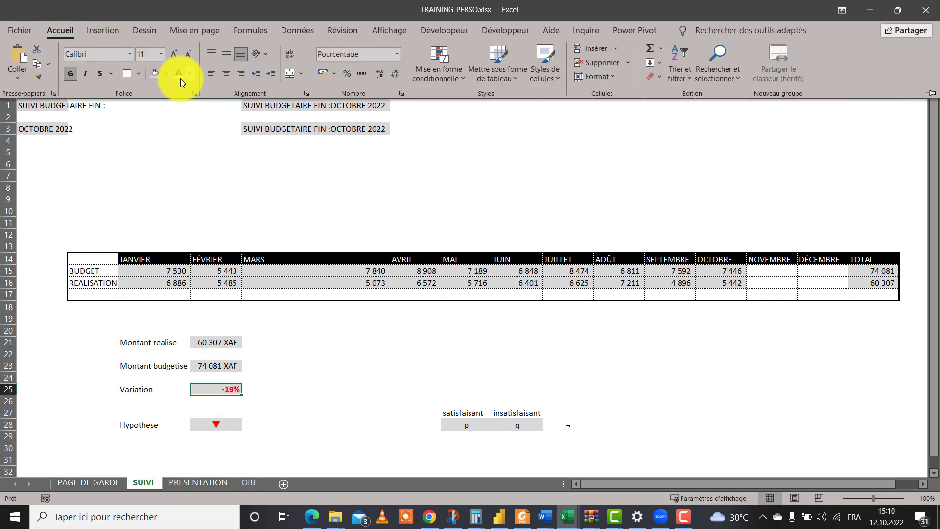
left_click(165, 74)
left_click(155, 102)
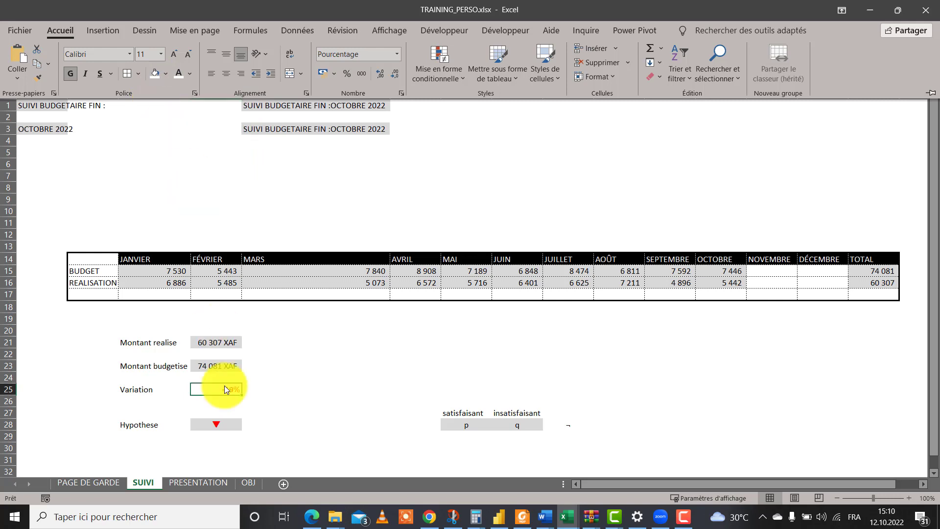
left_click(219, 419)
left_click(222, 422)
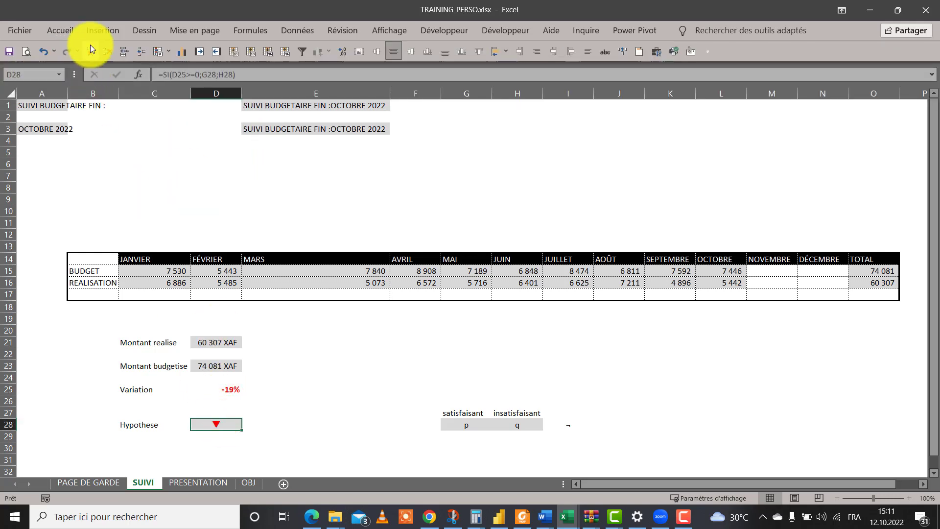
left_click(73, 34)
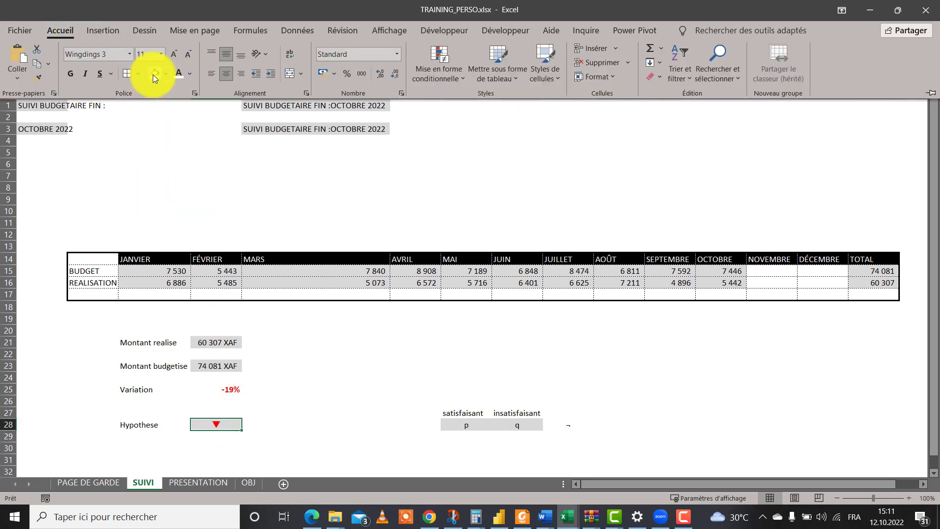
left_click(154, 73)
left_click(294, 382)
- Copy variation cell D25 from SUIVI, paste it as a linked picture on PRESENTATION and place it in the card below the budget amount
left_click(228, 389)
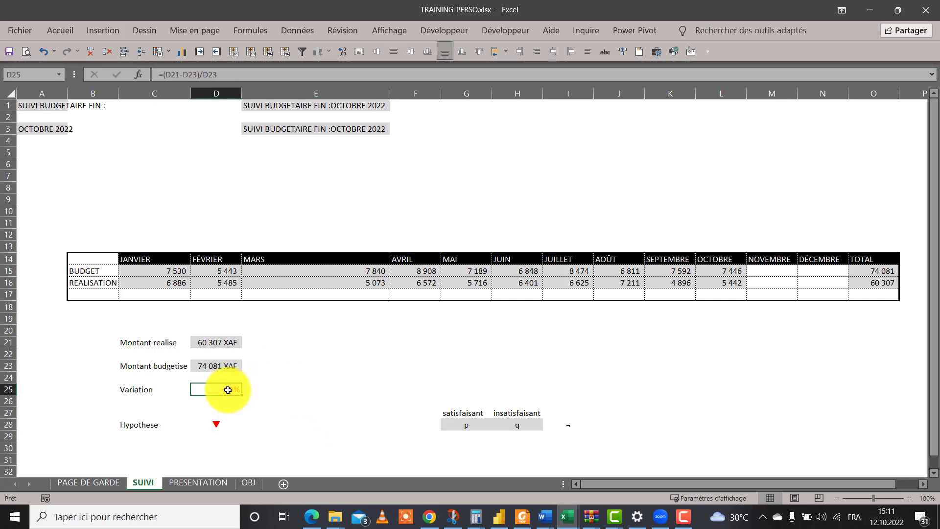
right_click(227, 389)
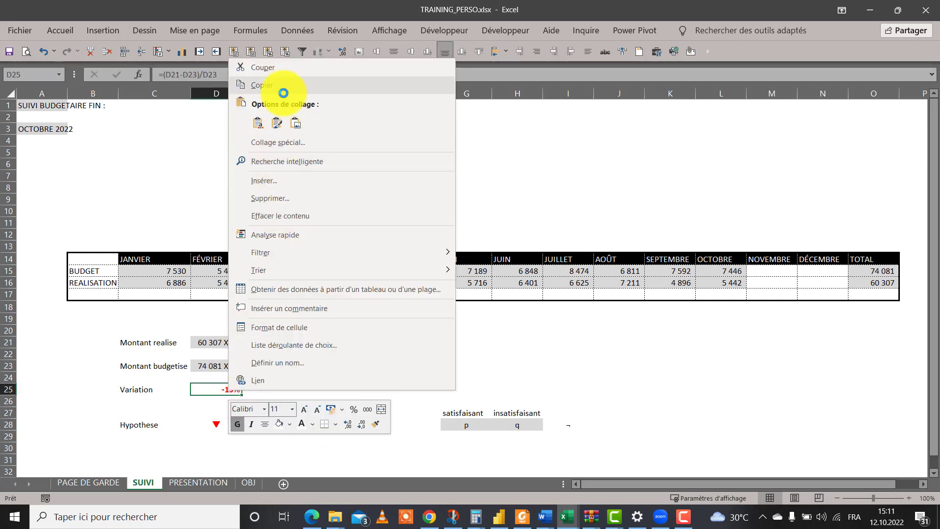
left_click(284, 91)
left_click(223, 482)
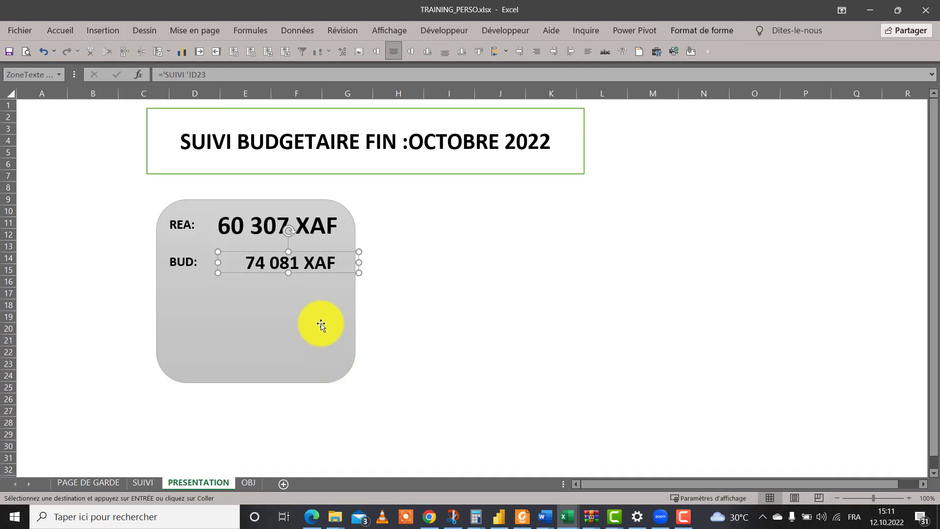
left_click(380, 306)
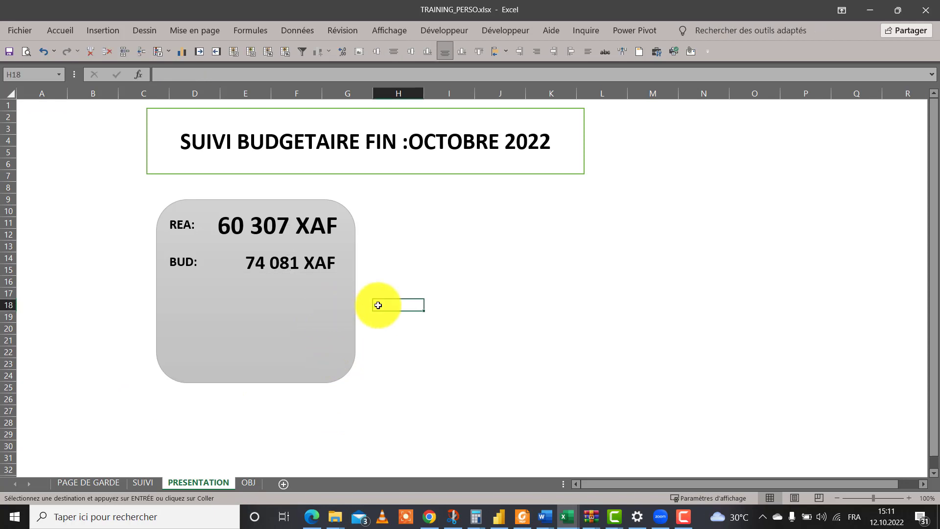
right_click(378, 305)
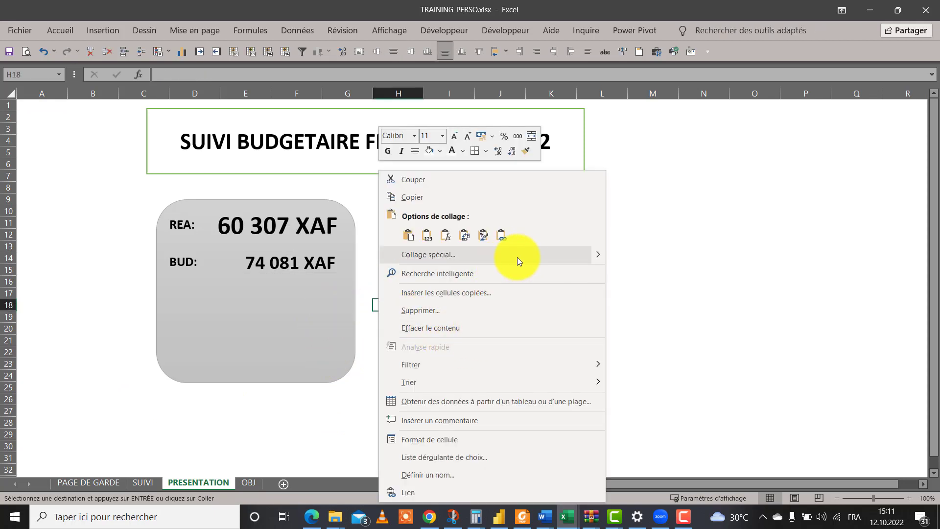
mouse_move(597, 255)
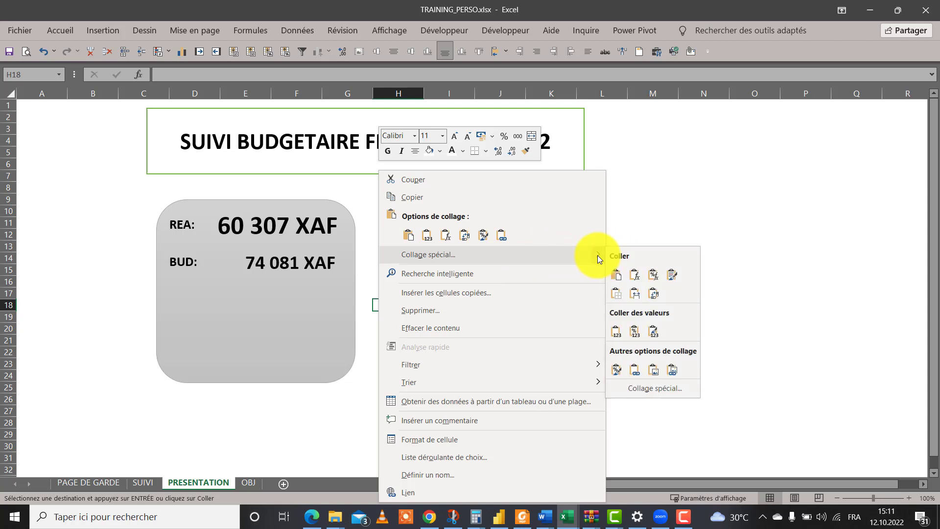
left_click(674, 371)
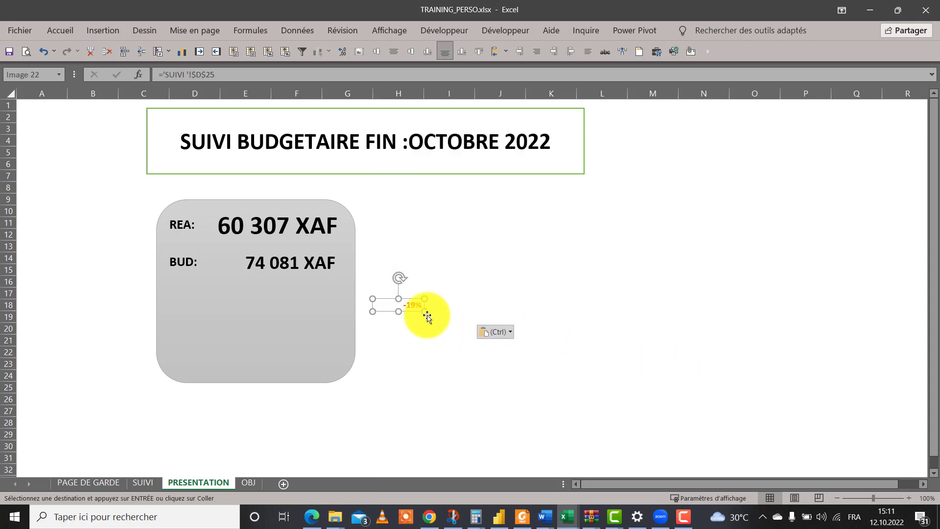
left_click_drag(417, 302, 322, 319)
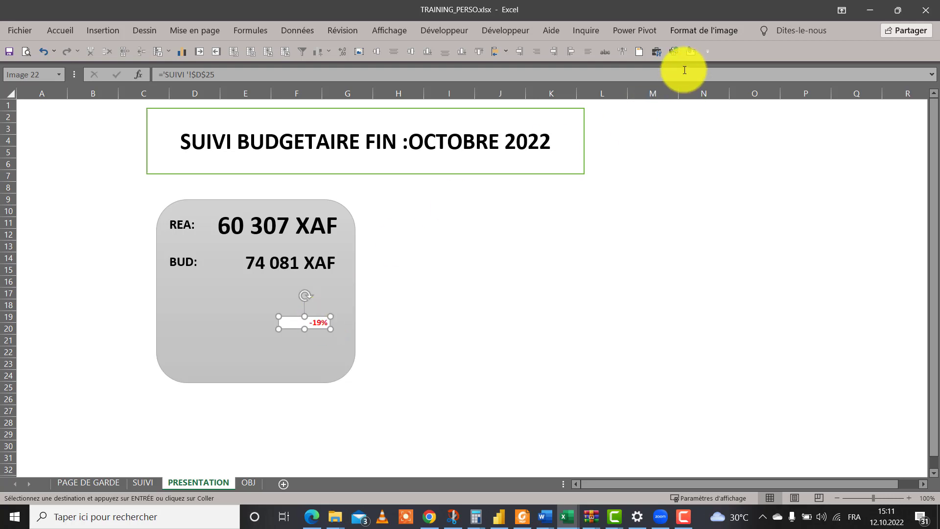
- Delete the linked variation picture from the card
left_click(685, 34)
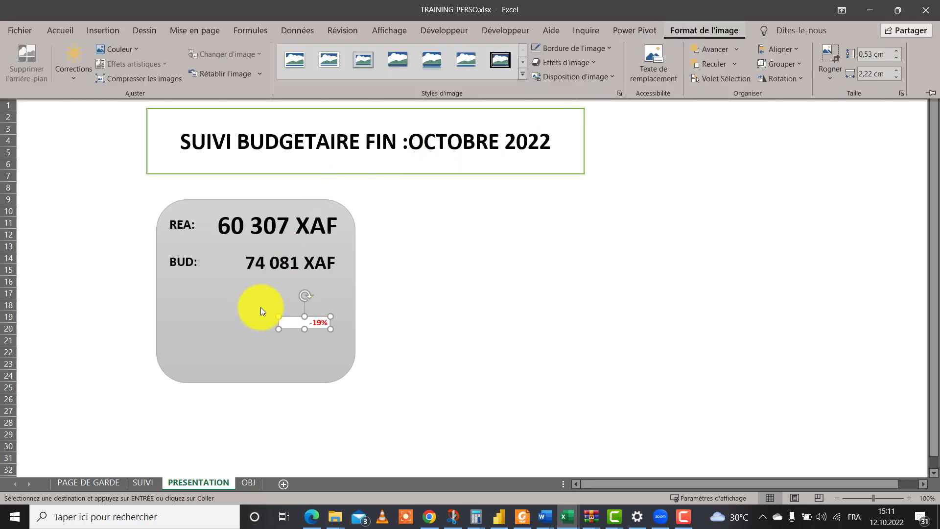
left_click(321, 320)
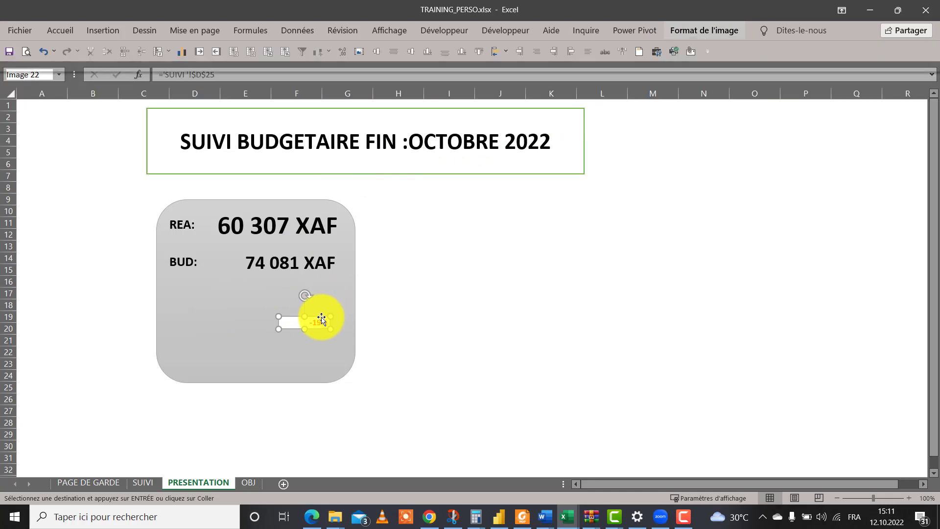
key("Delete")
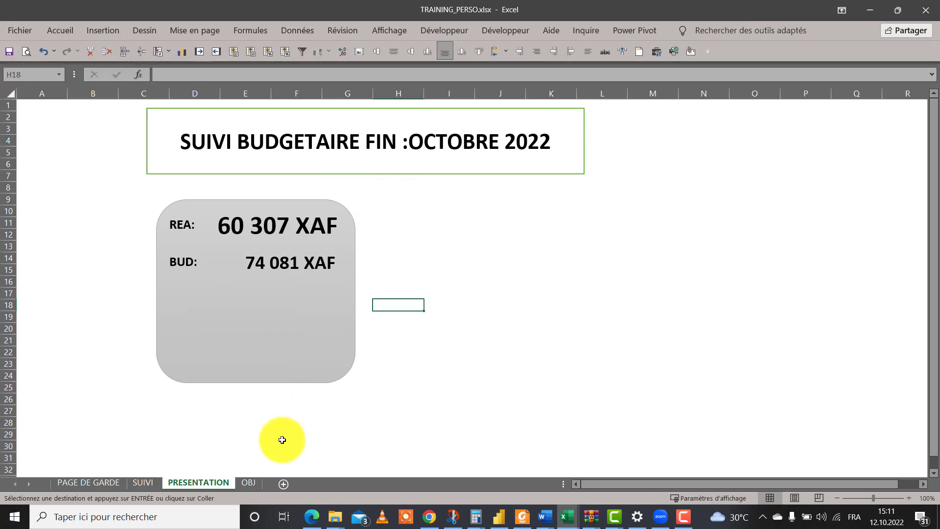
- Reapply the light grey fill to cells D25 and D28 on the SUIVI sheet
left_click(141, 482)
left_click(241, 382)
left_click(224, 390)
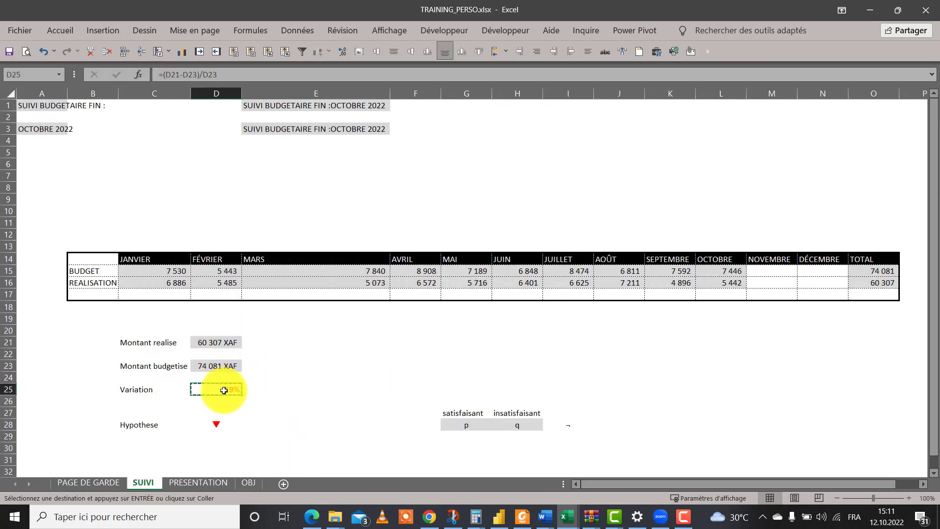
left_click(216, 424, "ctrl")
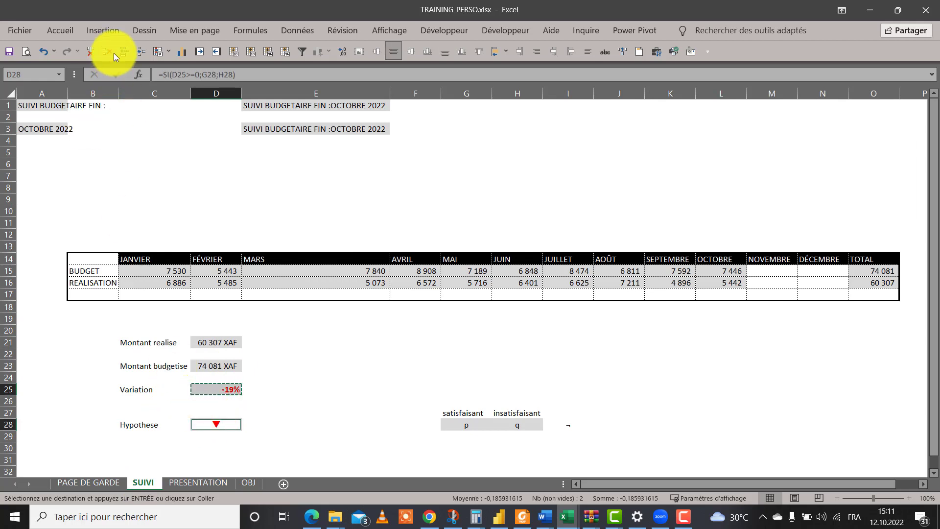
left_click(63, 31)
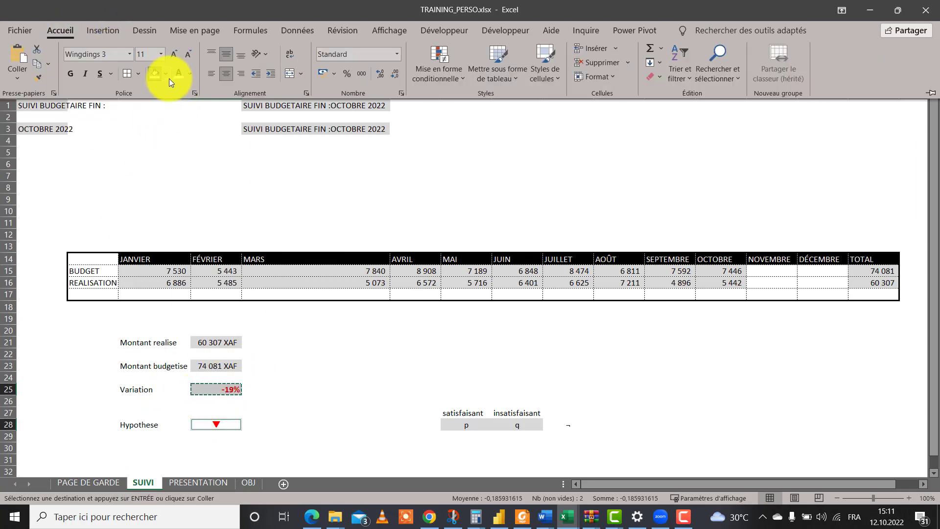
left_click(169, 77)
left_click(152, 128)
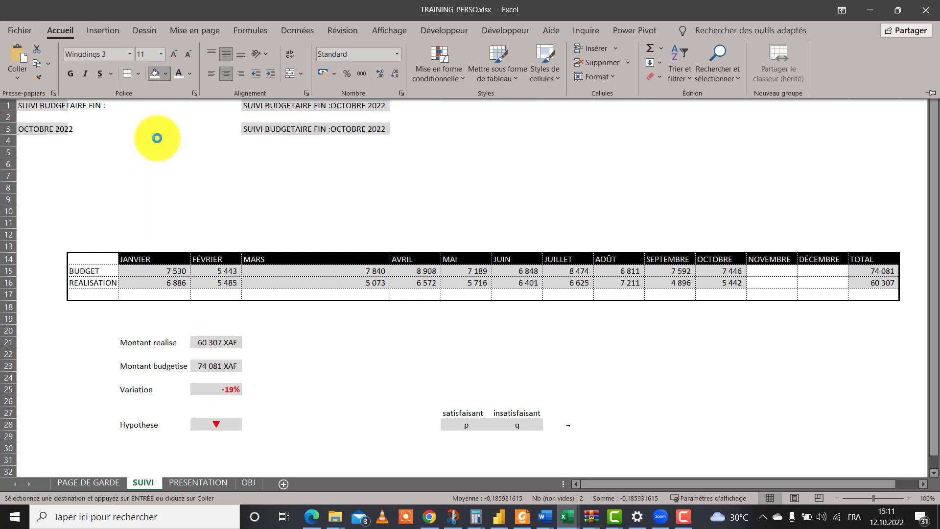
- Try to paste variation cell D25 of SUIVI as a picture on the PRESENTATION sheet, and delete the pasted picture
right_click(239, 391)
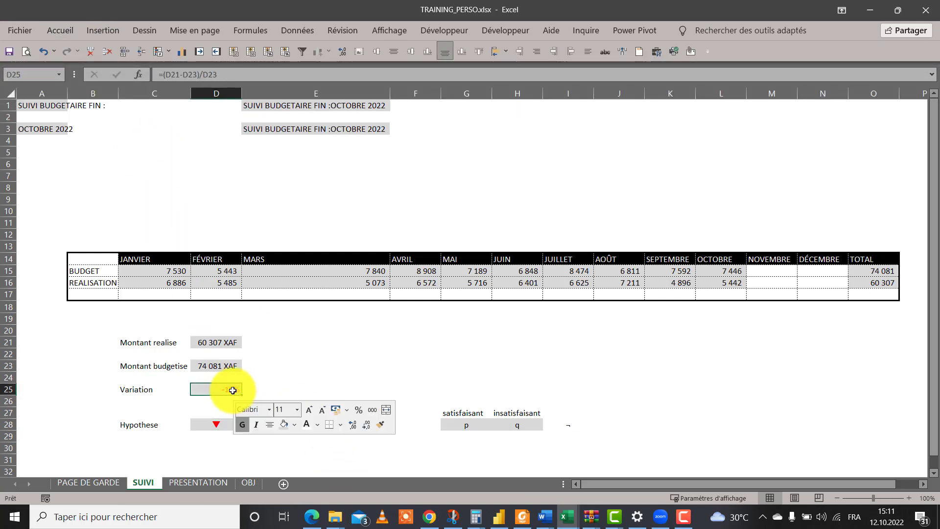
left_click(286, 86)
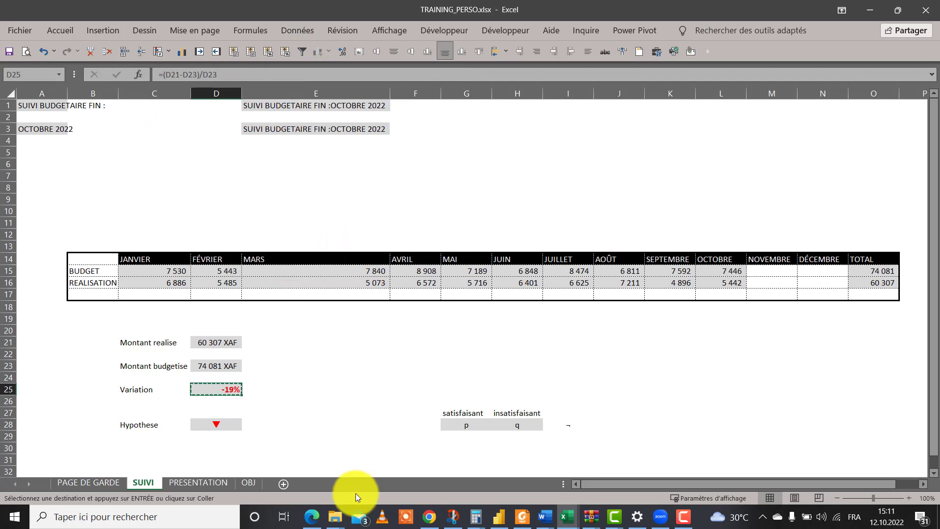
left_click(251, 480)
left_click(204, 484)
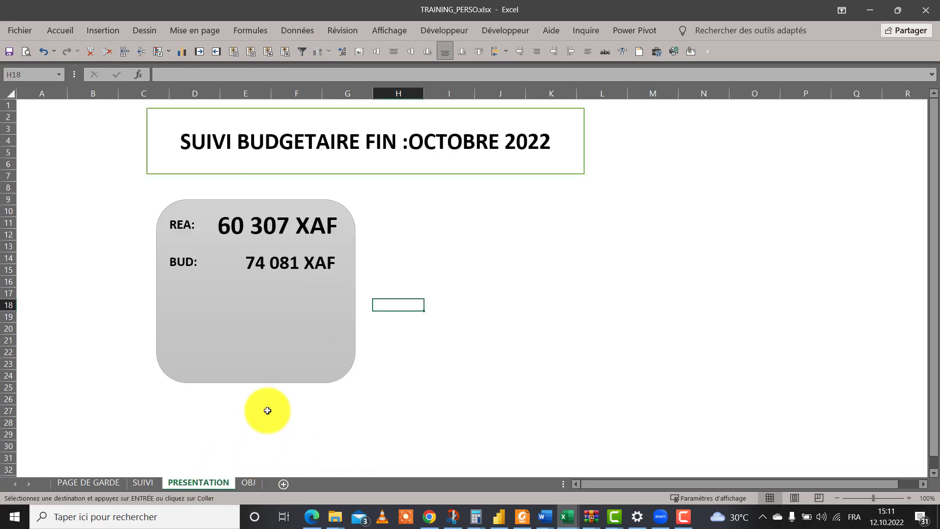
right_click(275, 308)
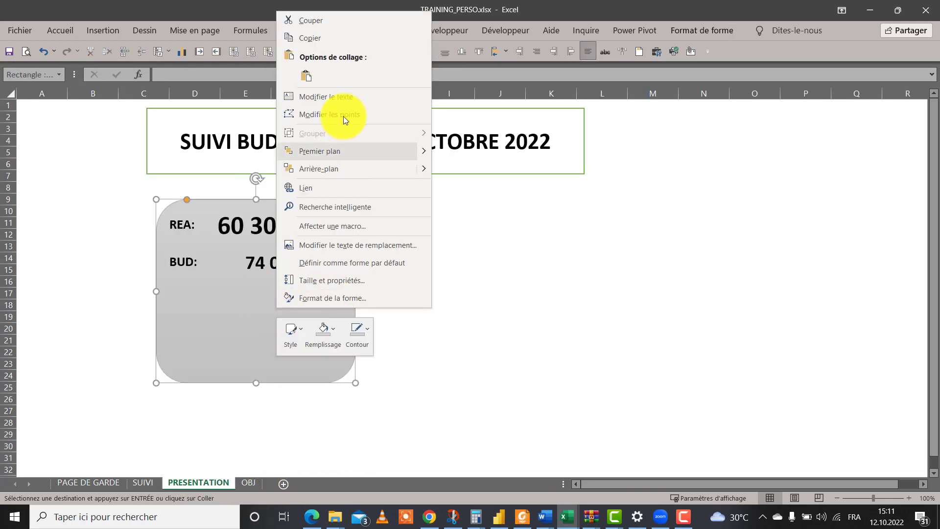
left_click(308, 79)
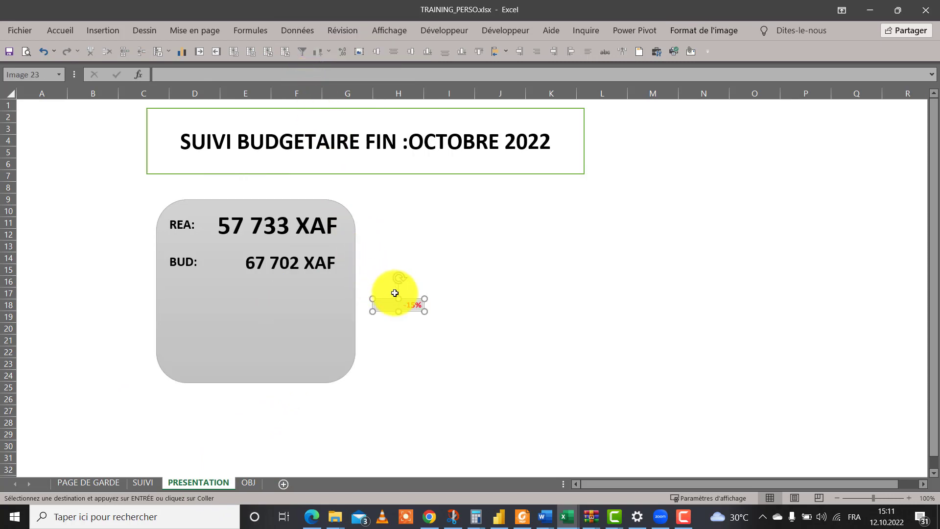
key("Delete")
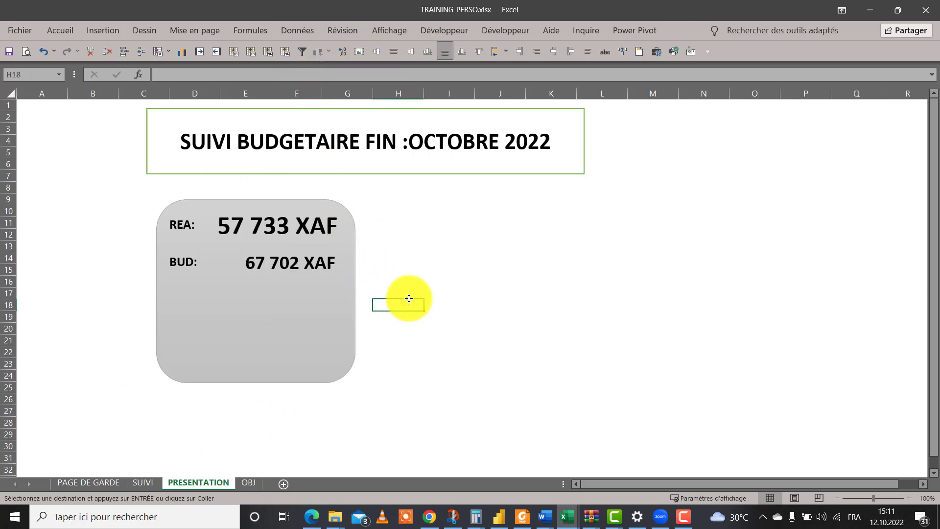
- Paste the copied variation cell D25 as a linked picture, enlarge it and place it in the card below the budget amount
left_click(417, 284)
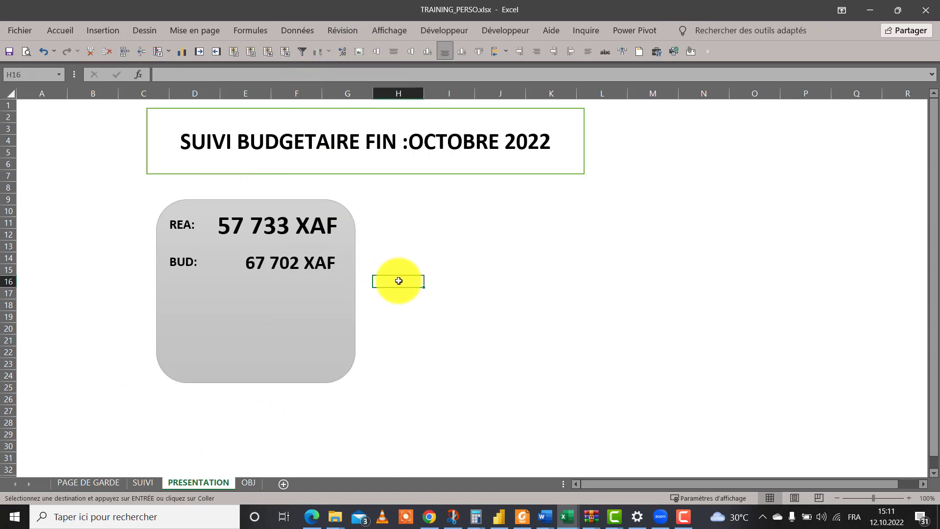
right_click(399, 278)
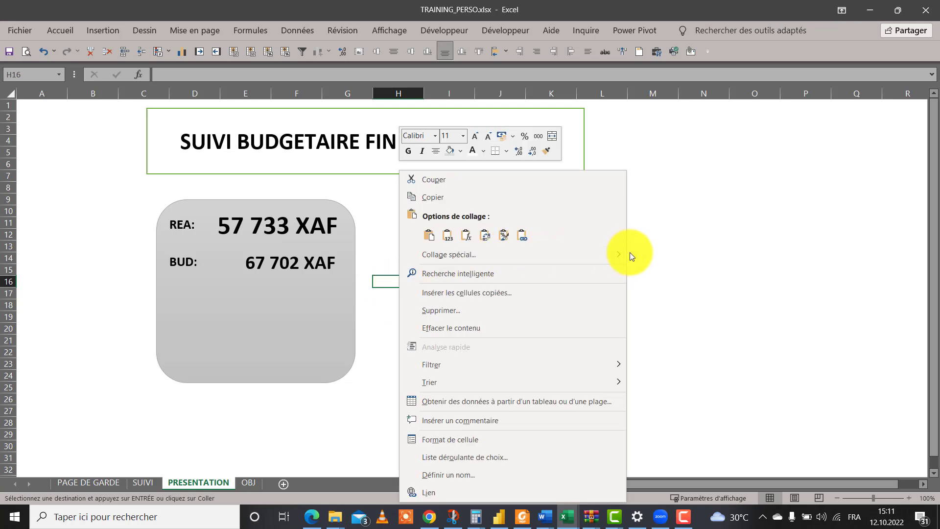
mouse_move(616, 254)
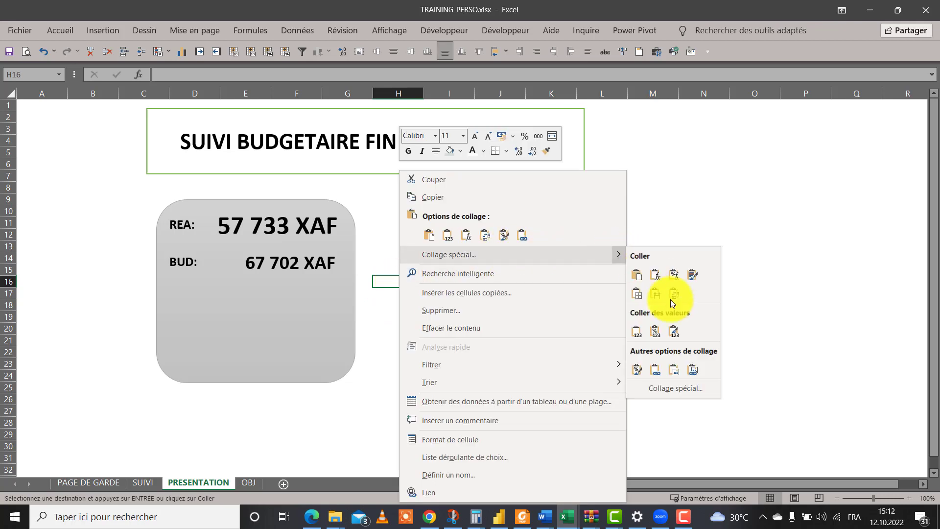
left_click(692, 368)
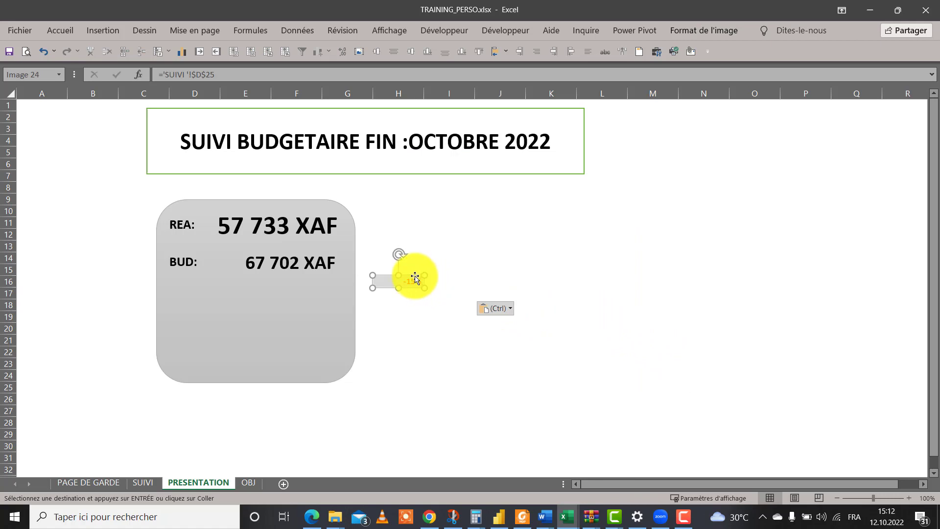
left_click_drag(414, 277, 317, 330)
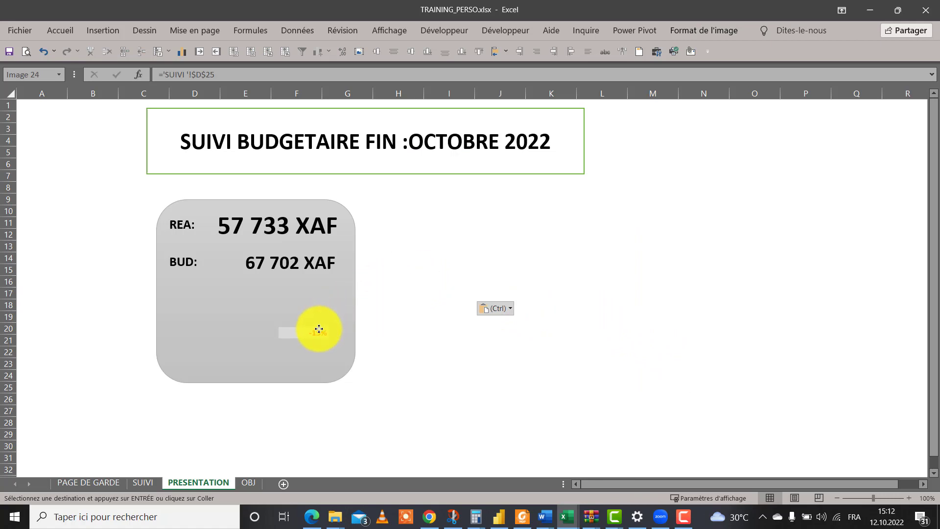
left_click_drag(307, 298, 311, 354)
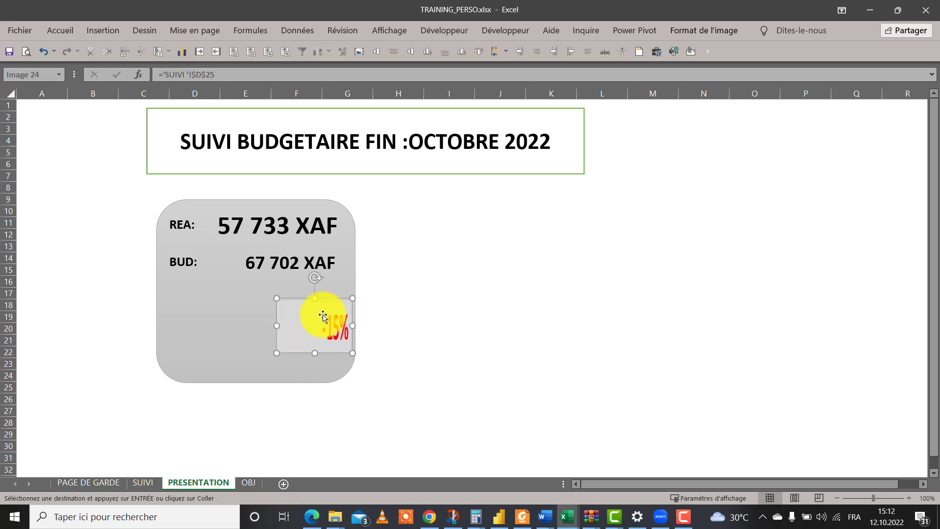
left_click_drag(325, 304, 313, 303)
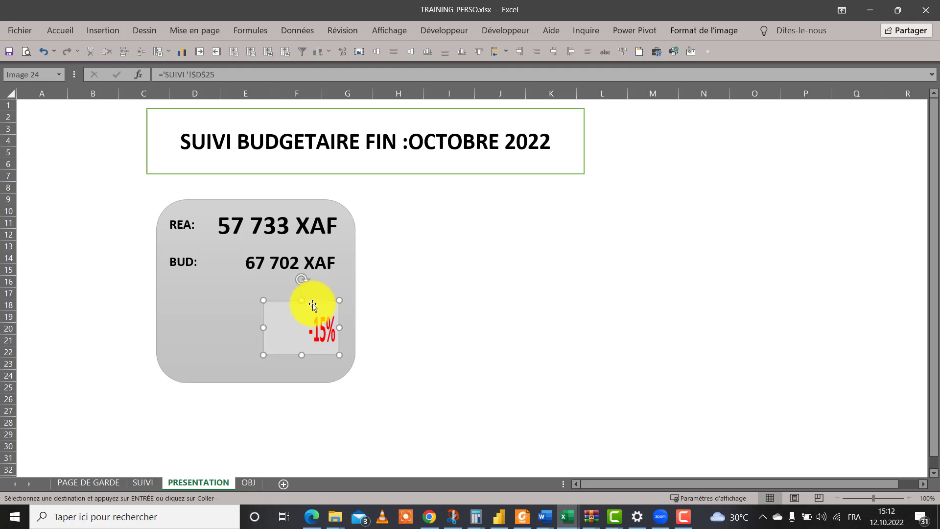
- Copy triangle cell D28 from SUIVI, paste it as a linked picture on PRESENTATION and place it enlarged beside the variation
left_click(141, 482)
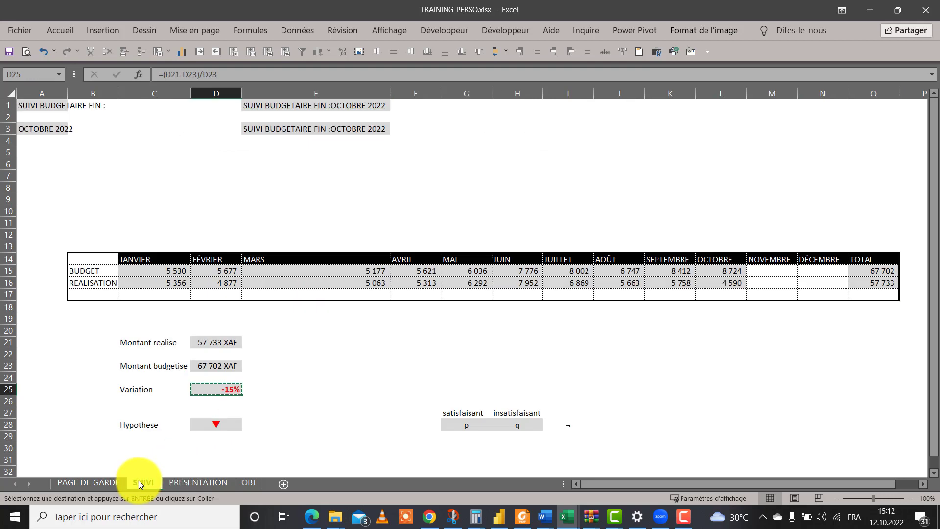
left_click(220, 429)
right_click(222, 428)
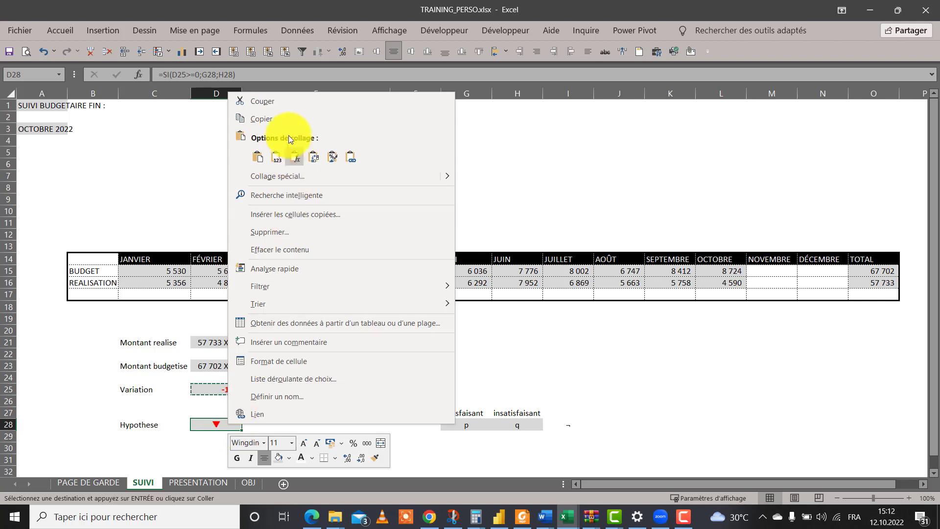
left_click(283, 121)
left_click(223, 482)
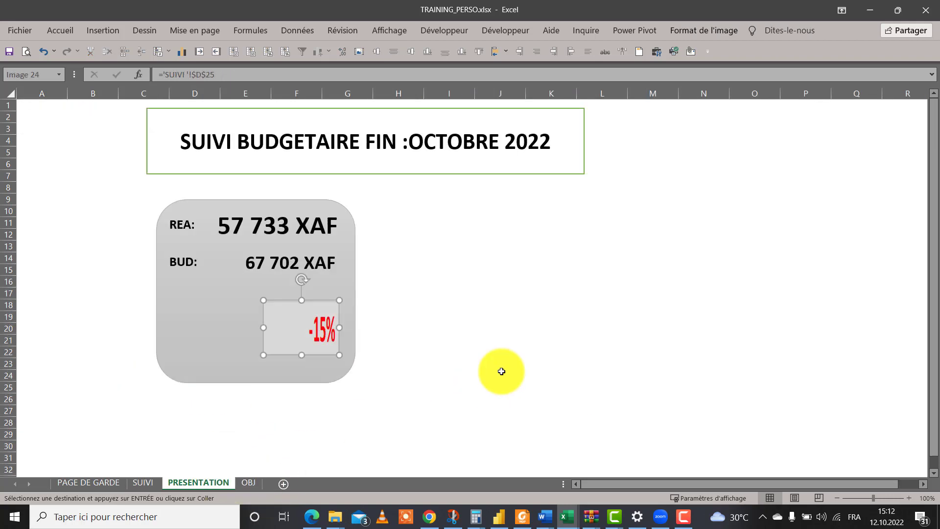
left_click(454, 328)
right_click(454, 328)
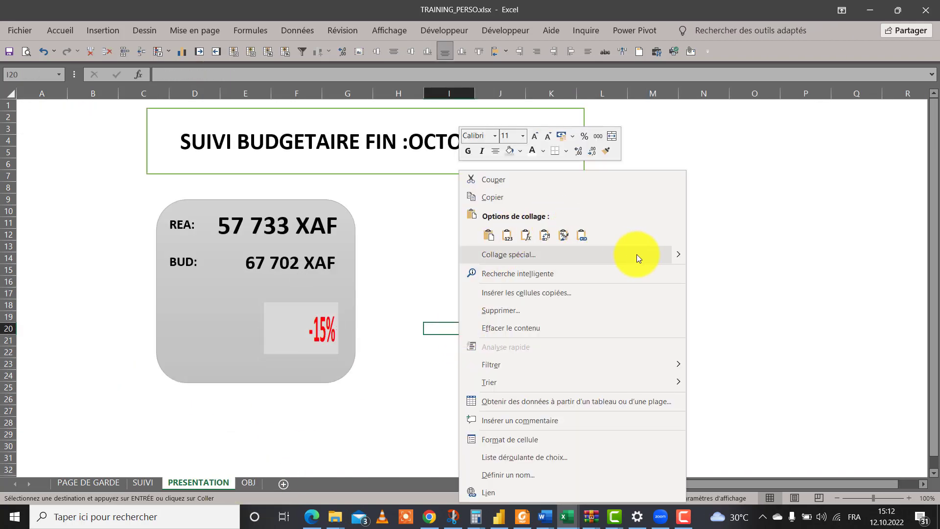
mouse_move(676, 254)
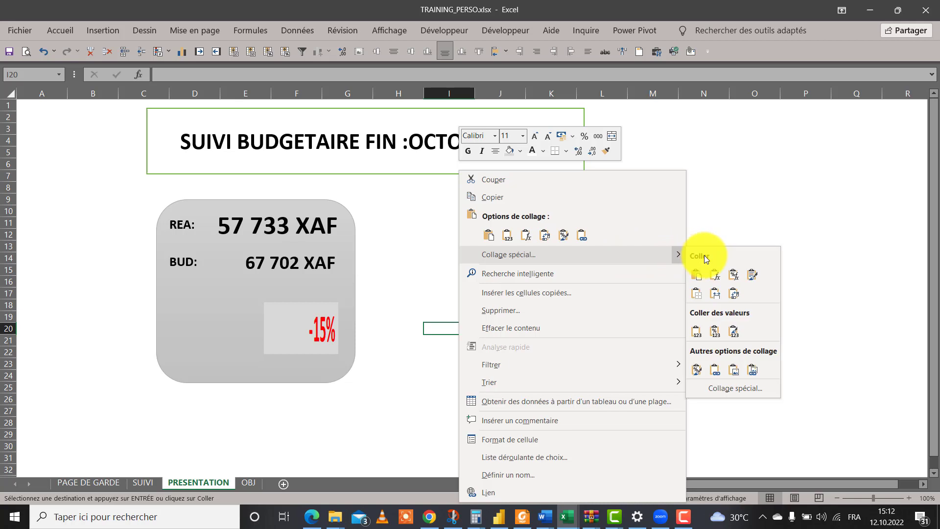
left_click(752, 371)
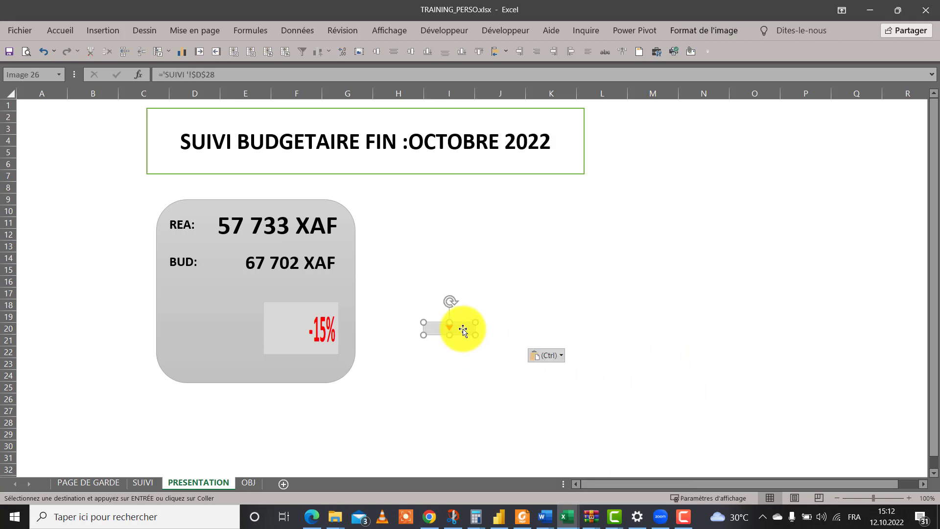
left_click_drag(463, 324, 231, 356)
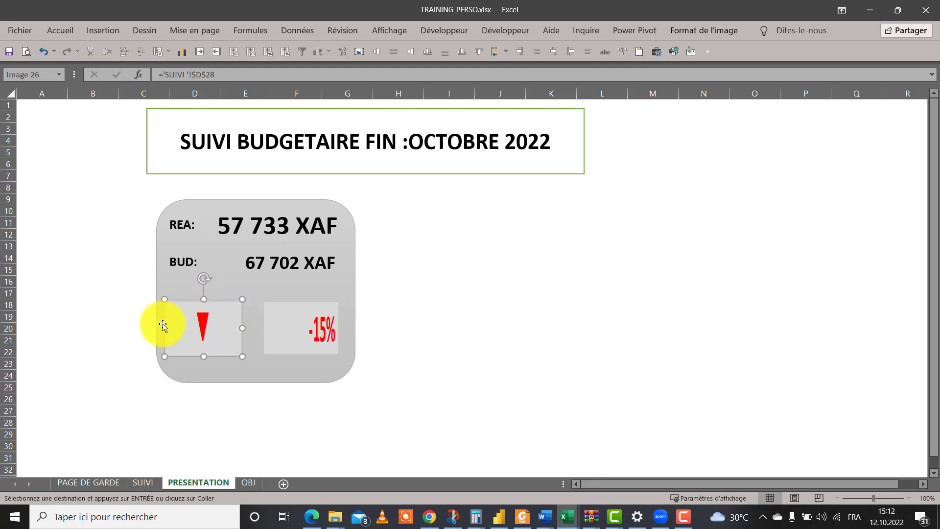
- Resize the linked triangle picture to reach the card's left edge and nearly meet the variation picture, and adjust its position
left_click_drag(163, 327, 158, 324)
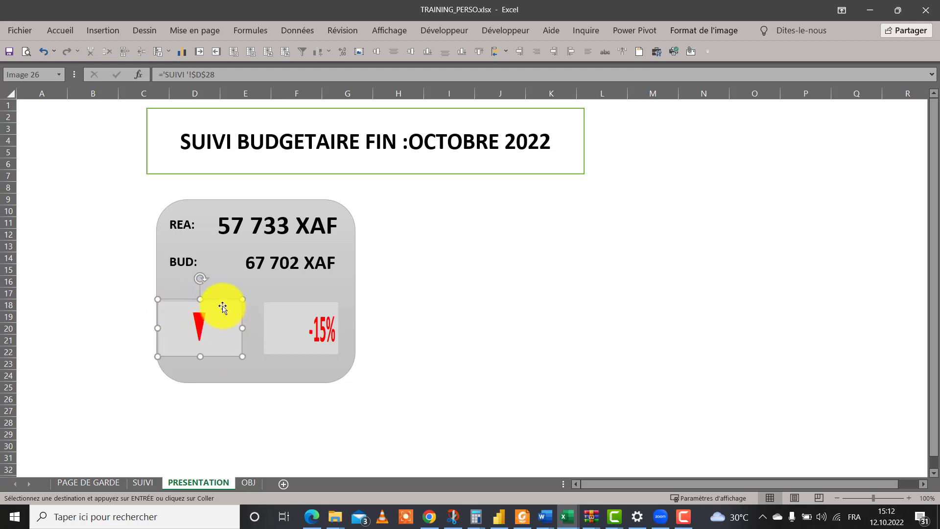
left_click_drag(199, 299, 199, 292)
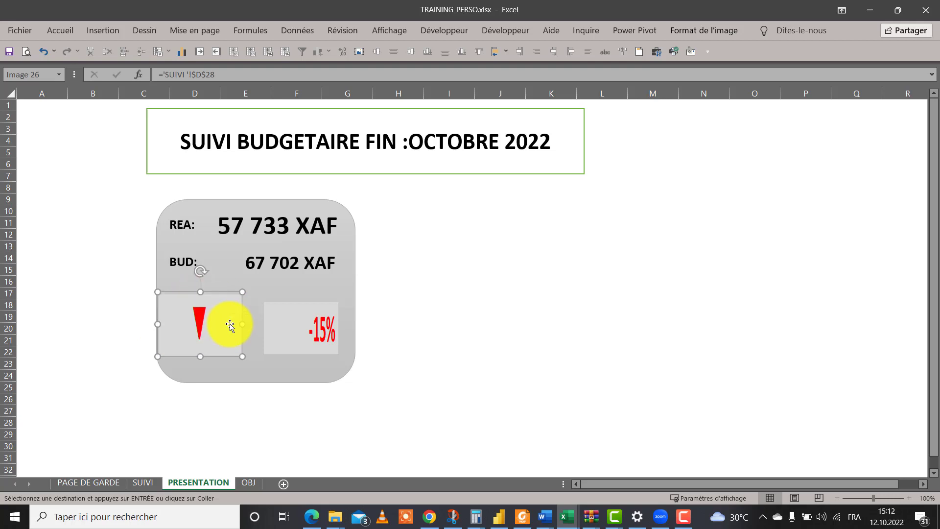
left_click_drag(241, 324, 255, 326)
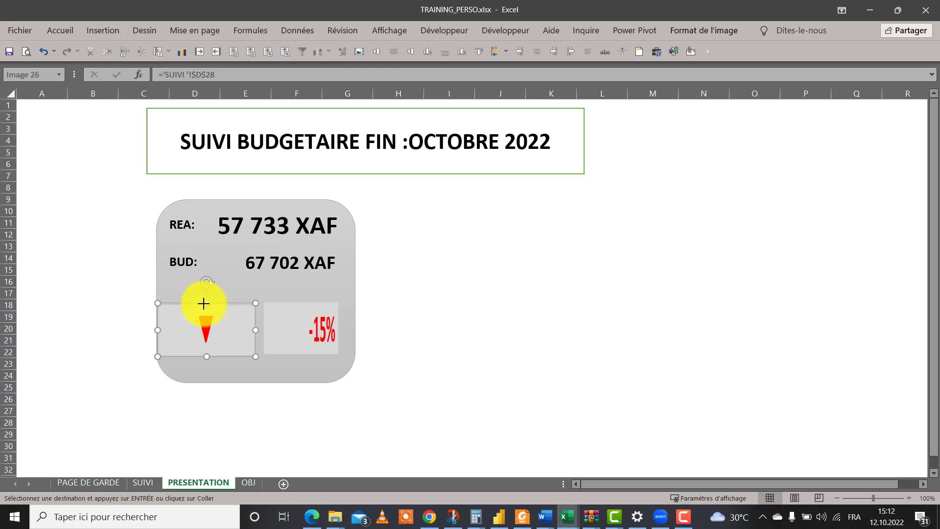
left_click_drag(205, 321, 210, 321)
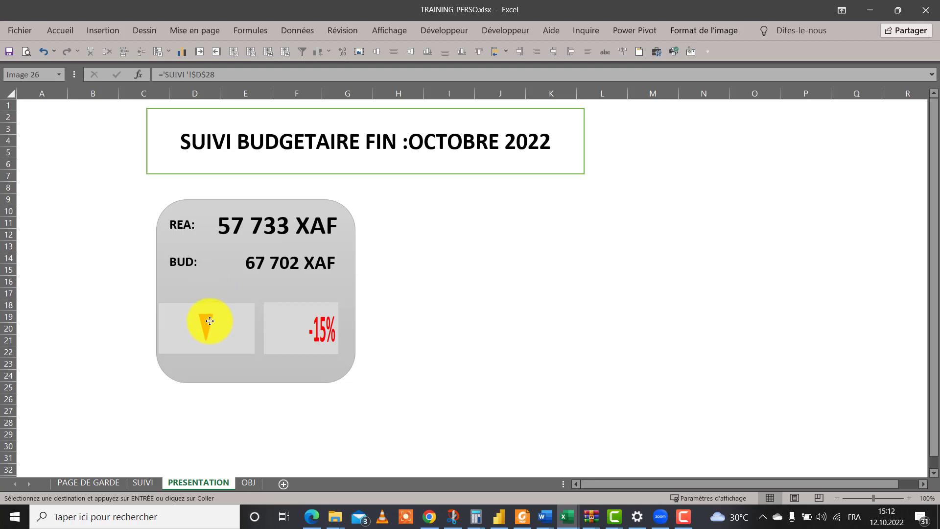
- Widen the linked variation picture toward the triangle picture and adjust its height so the two pictures line up
left_click(299, 323)
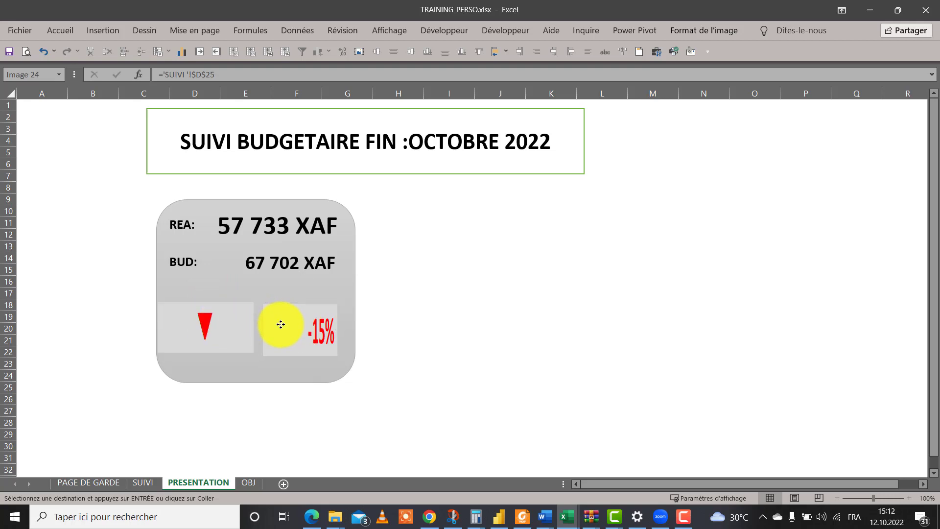
left_click_drag(280, 323, 254, 329)
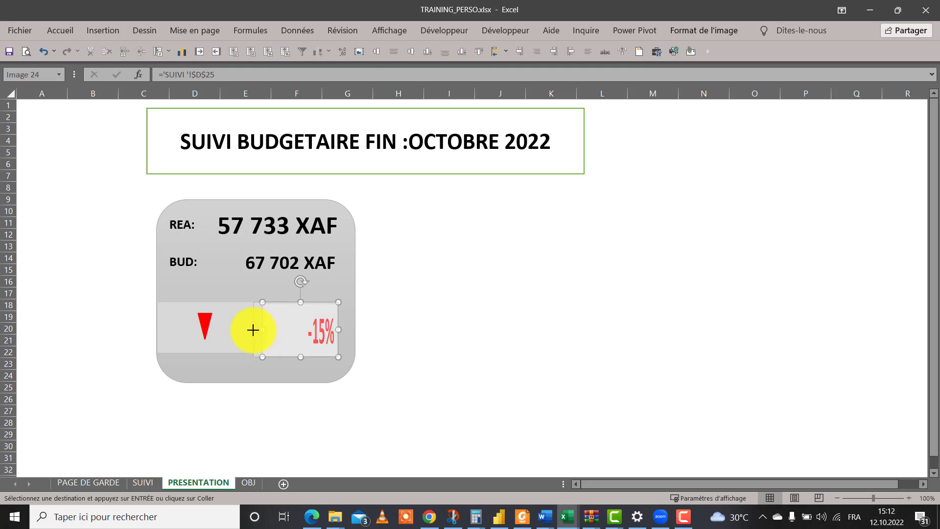
left_click_drag(254, 329, 255, 329)
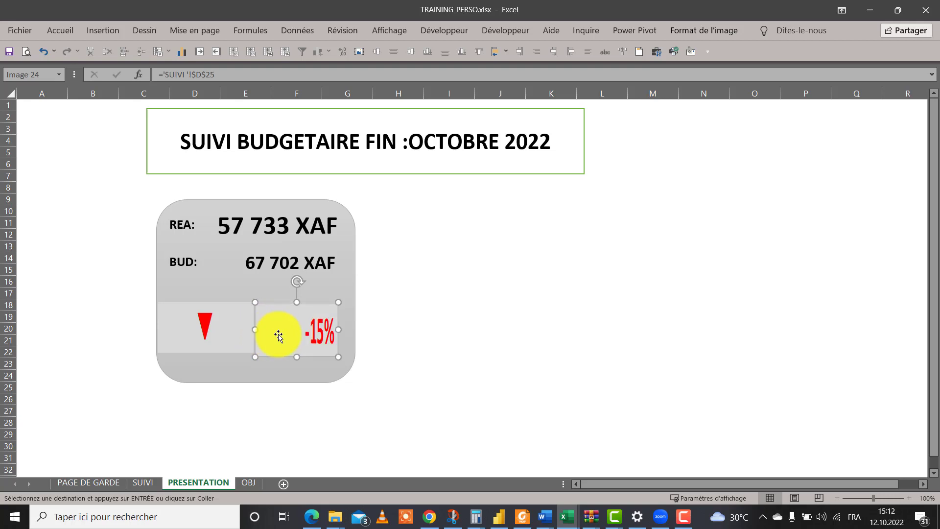
left_click(394, 317)
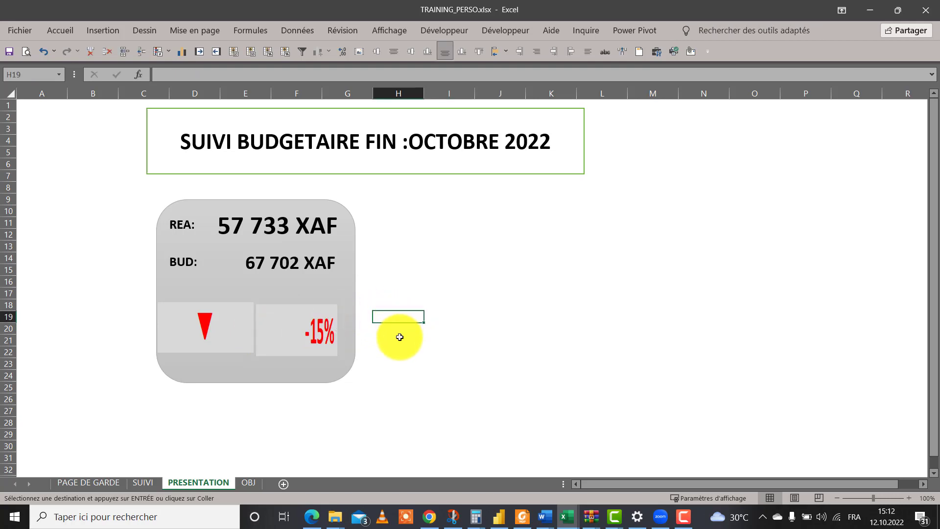
left_click(298, 326)
left_click_drag(296, 305, 296, 300)
left_click(416, 339)
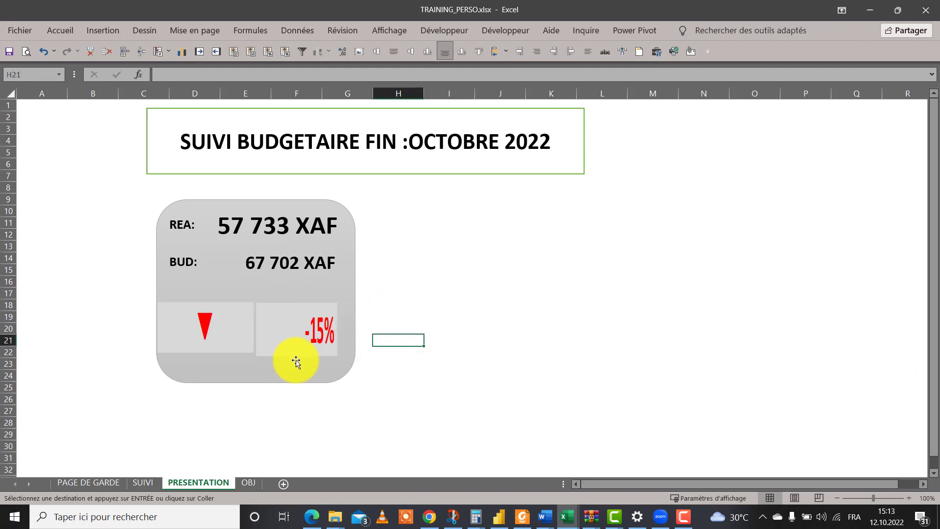
left_click(308, 361)
left_click(301, 356)
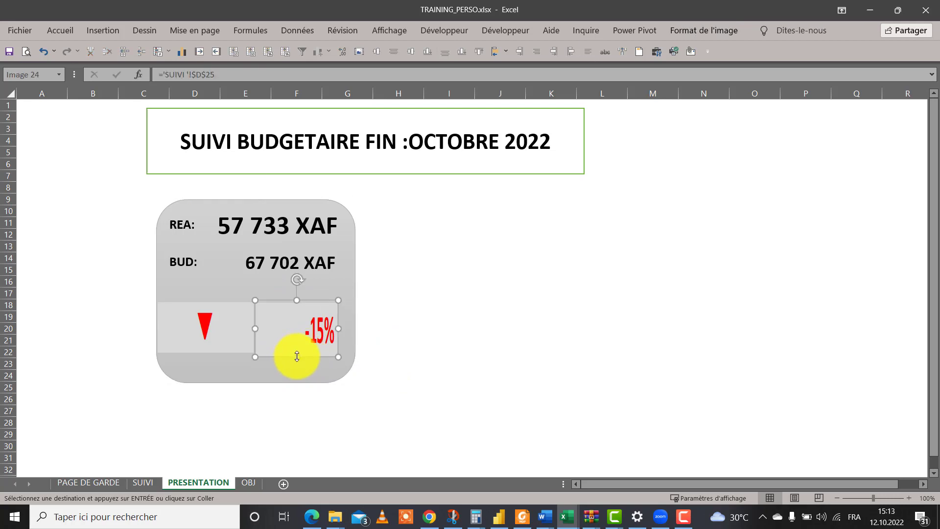
left_click_drag(296, 356, 297, 353)
left_click(407, 337)
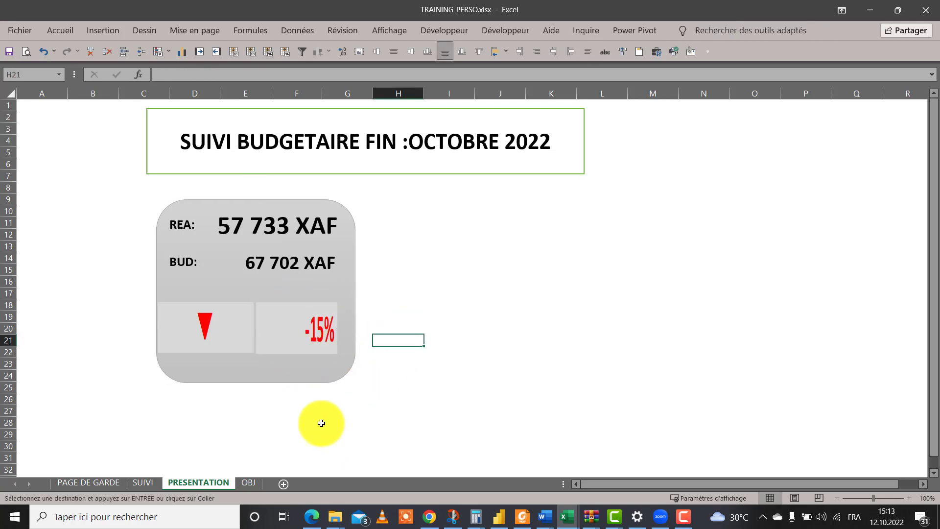
- Enter 345500 as the November budget in cell M15 of the SUIVI sheet
left_click(142, 483)
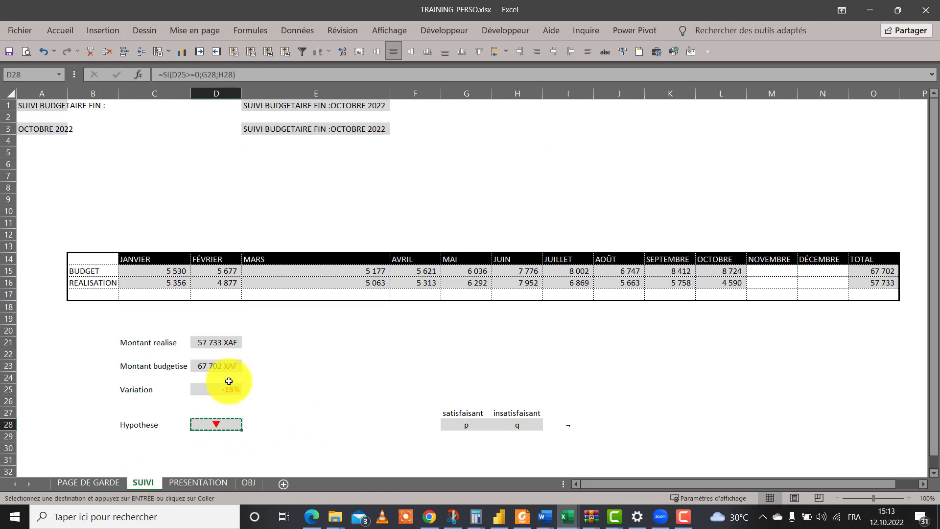
left_click(235, 341)
left_click(278, 367)
left_click(769, 272)
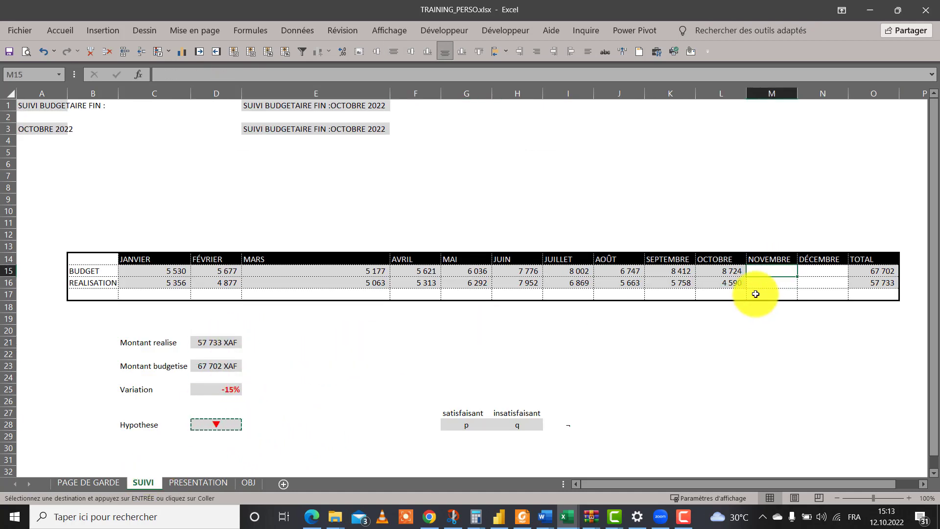
left_click(368, 272)
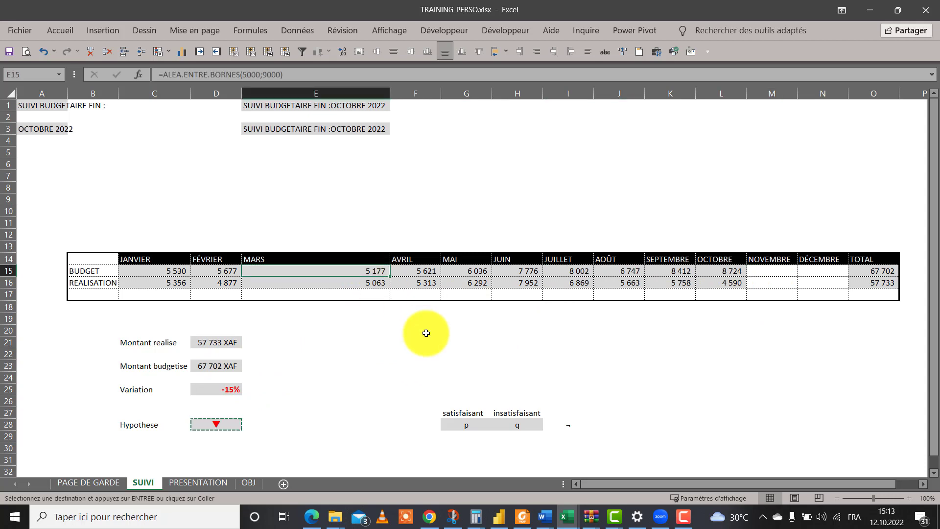
left_click(770, 259)
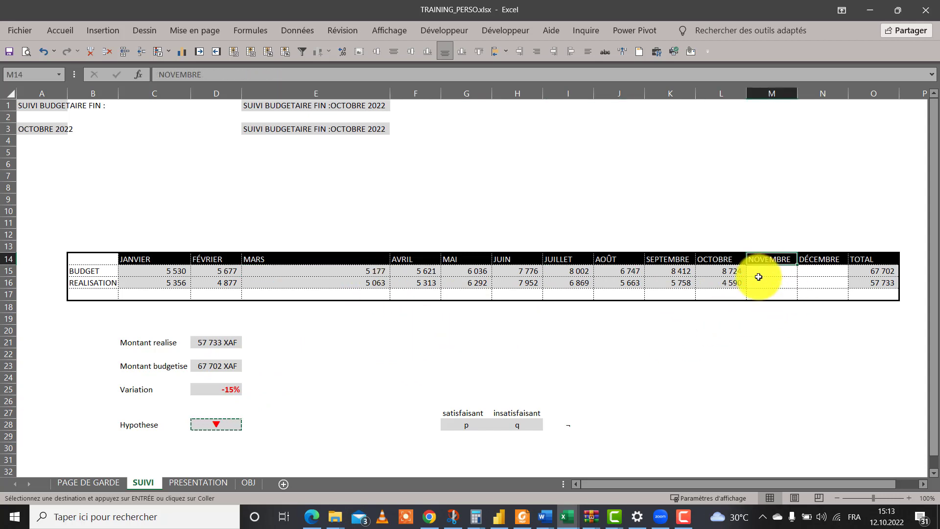
left_click(758, 272)
type("345500")
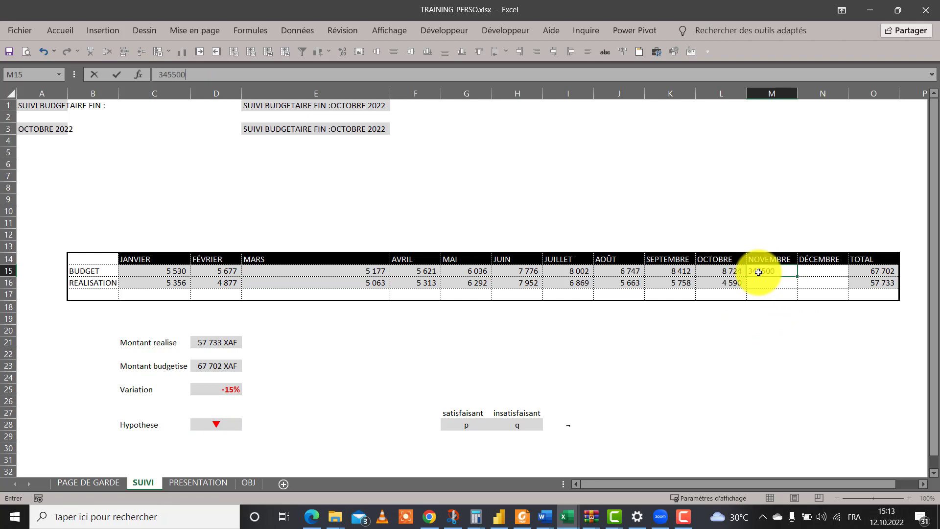
key("Return")
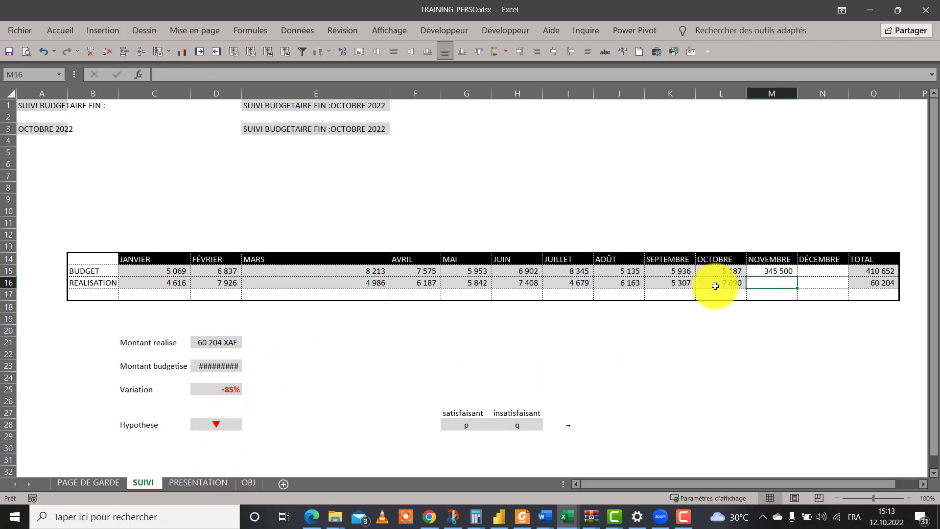
- Set the November budget in cell M15 to 3455 and check the linked card on the PRESENTATION sheet
left_click(771, 272)
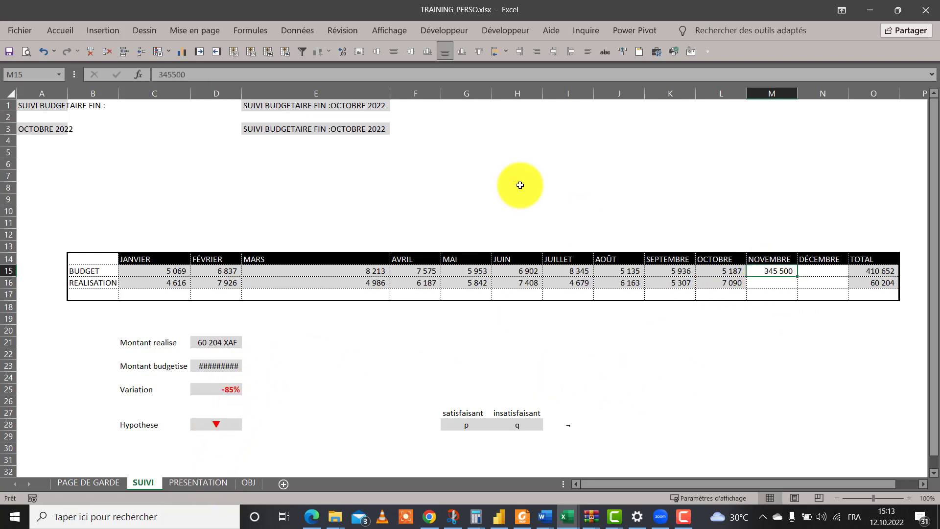
left_click(271, 73)
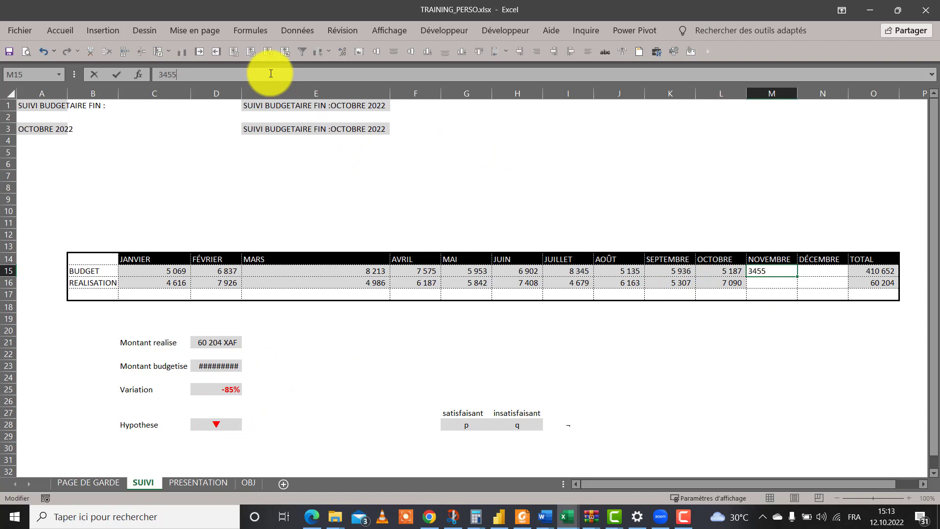
key("Return")
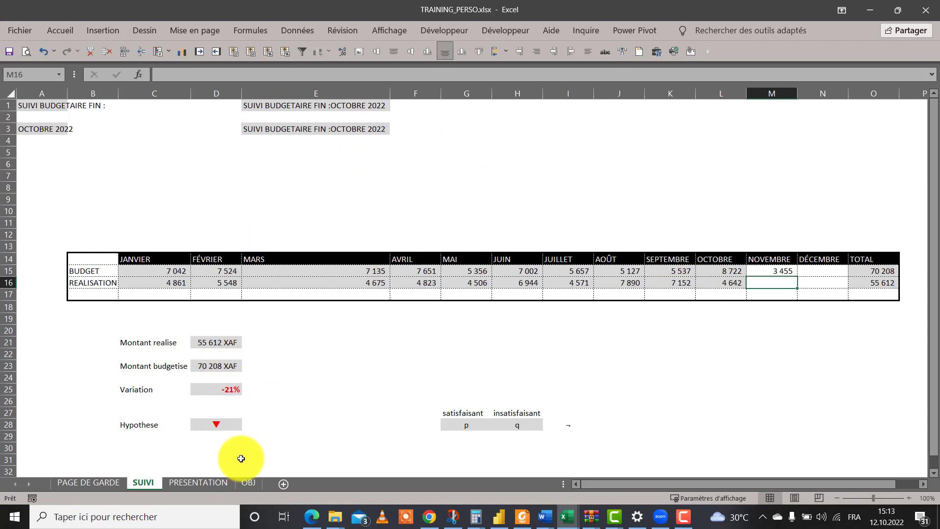
left_click(199, 485)
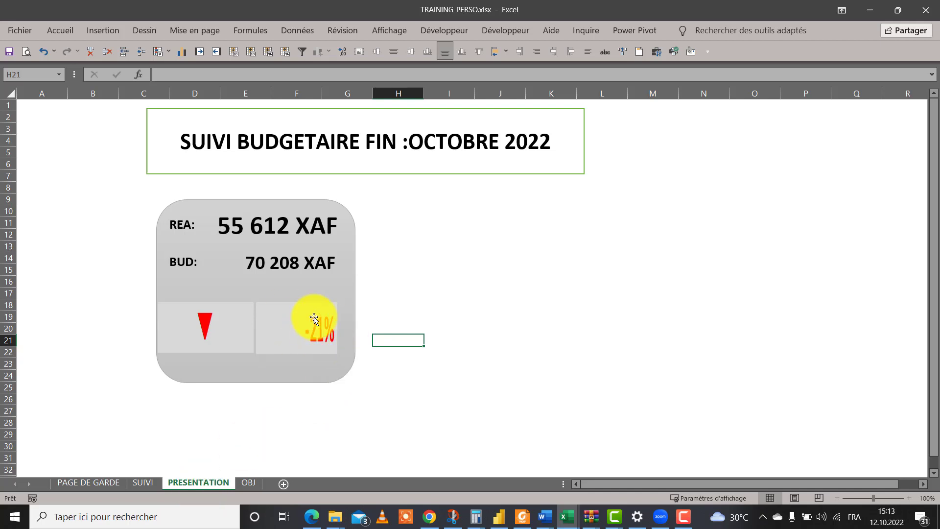
- Clear the November budget in cell M15 of the SUIVI sheet and check the linked card on the PRESENTATION sheet
left_click(140, 483)
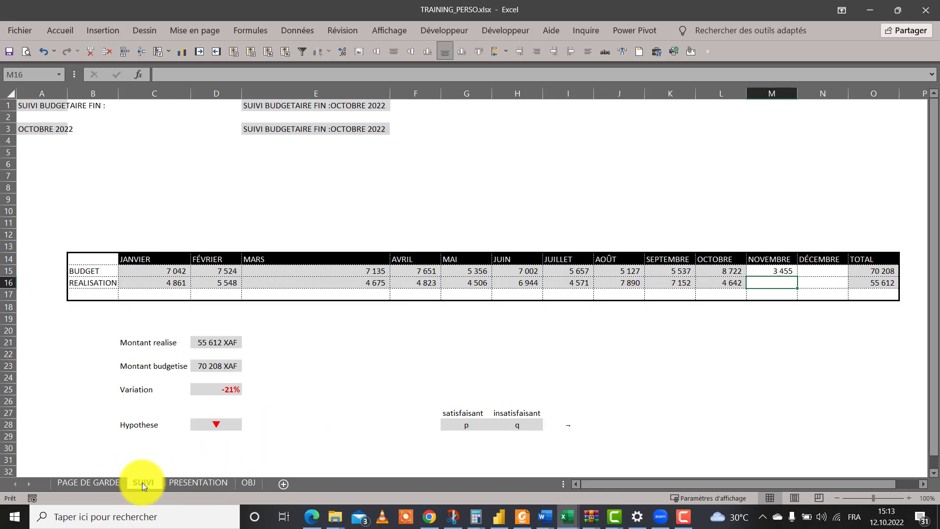
left_click(315, 368)
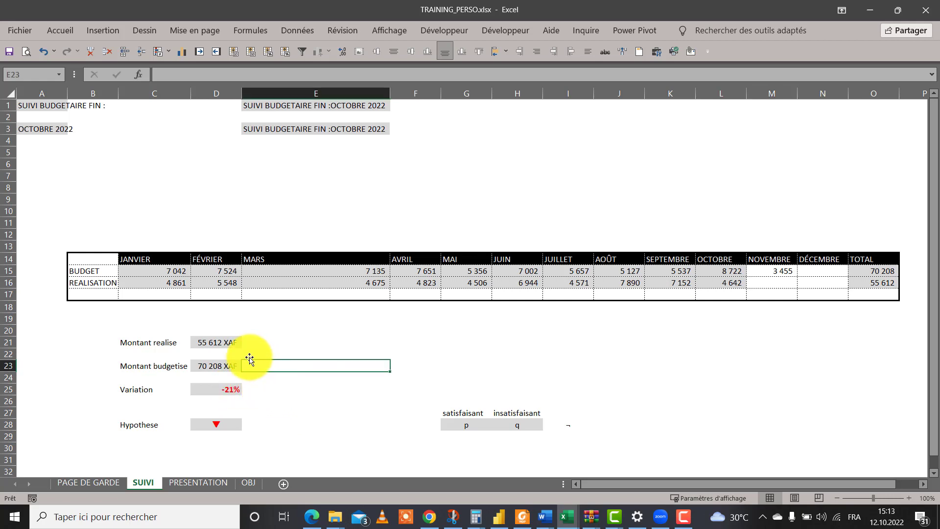
left_click(754, 269)
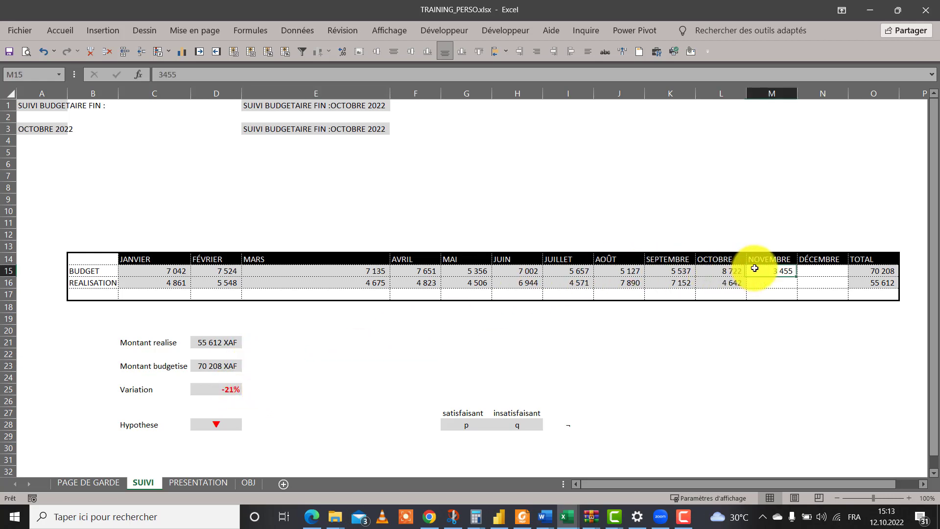
key("Down")
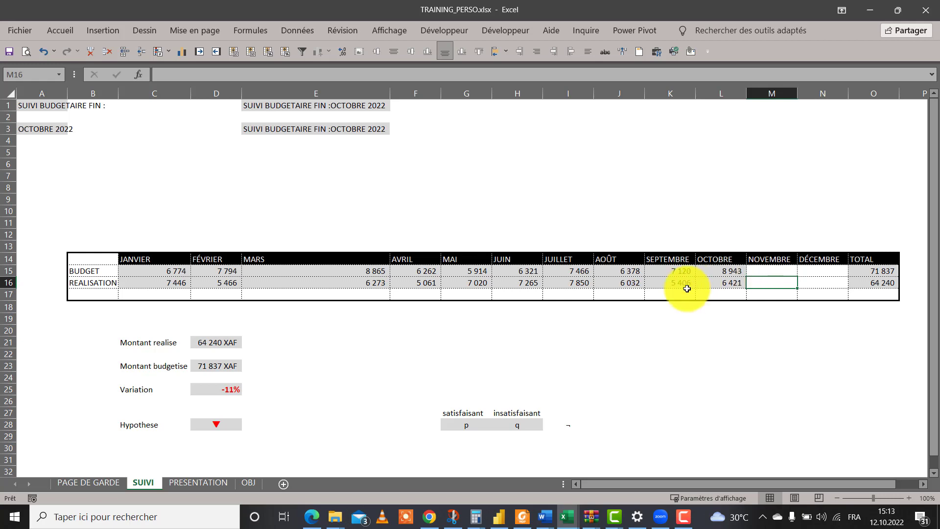
key("Right")
left_click(218, 370)
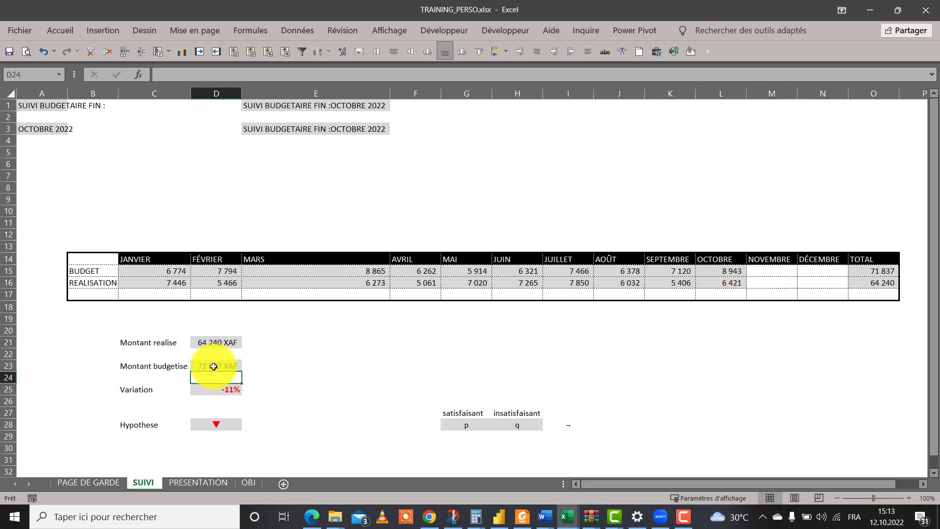
left_click(211, 341)
left_click(197, 482)
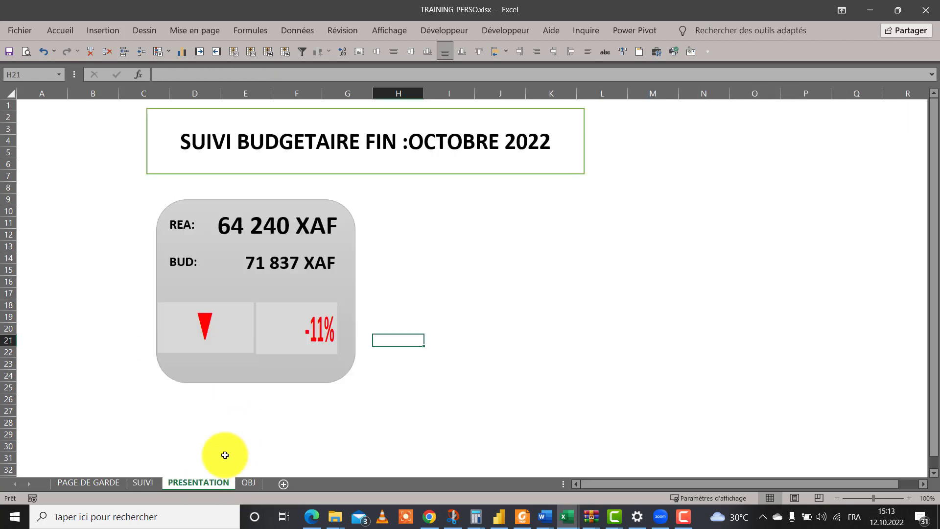
left_click(346, 398)
- Compare the card with the OBJ sheet's model, and shift the PRESENTATION card's variation and triangle pictures slightly to the right
left_click(302, 331)
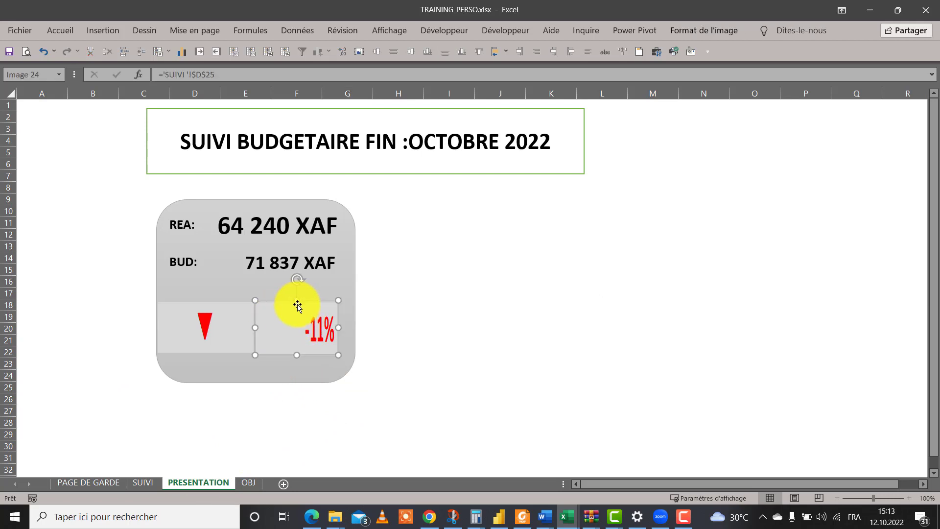
left_click(246, 482)
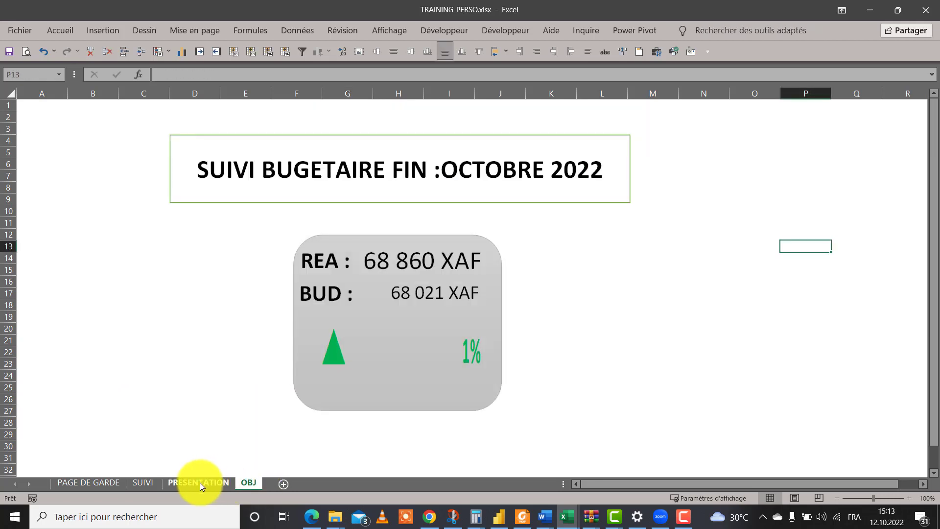
left_click(200, 482)
left_click_drag(277, 324, 288, 322)
left_click(251, 329)
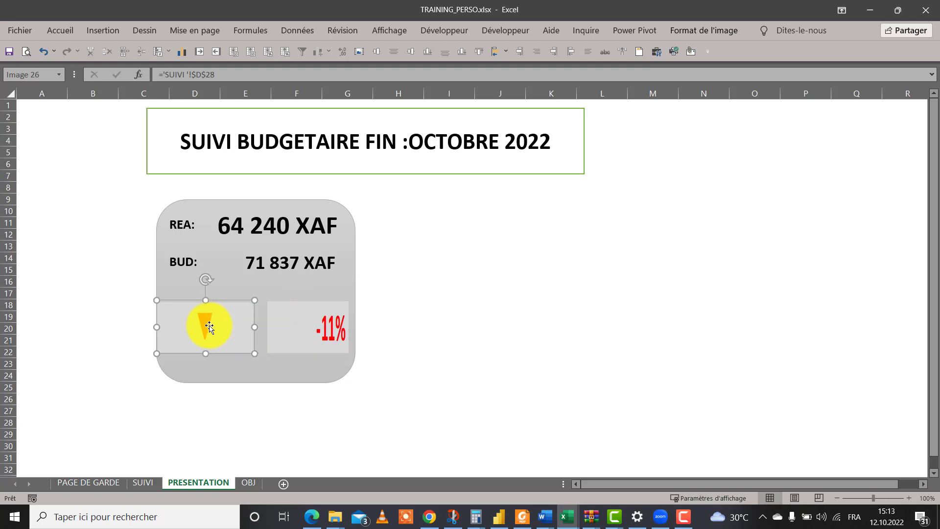
mouse_move(206, 325)
left_mouse_down()
mouse_move(227, 325)
mouse_move(213, 325)
left_mouse_up()
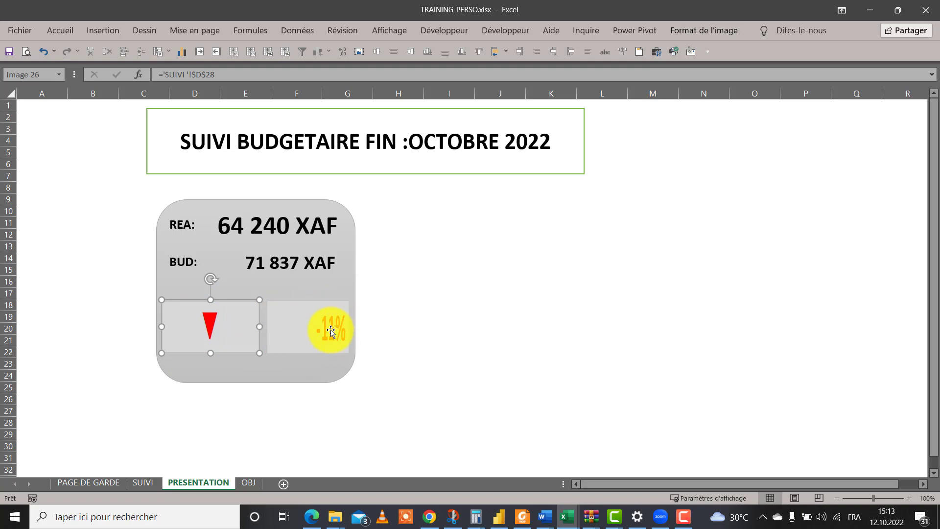
- Select the card's rounded rectangle together with its REA label and realised amount text boxes
left_click(346, 213)
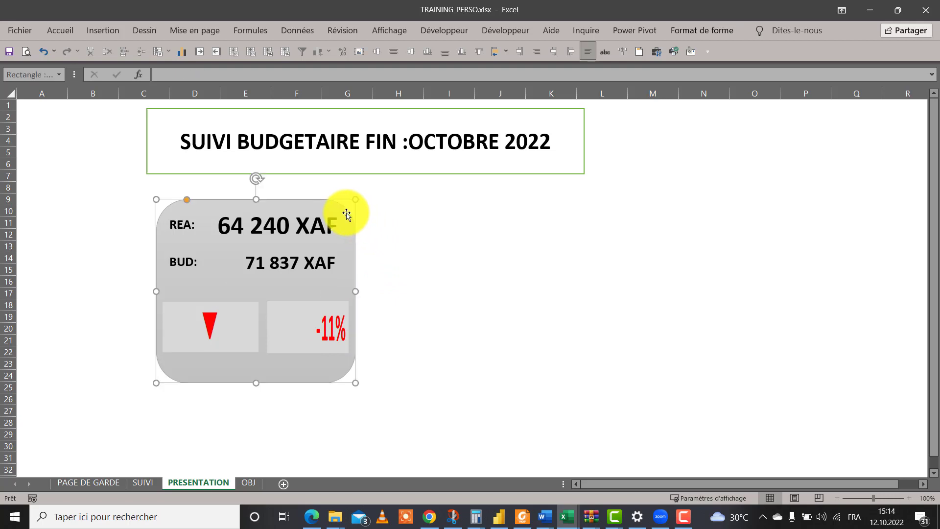
left_click(309, 221)
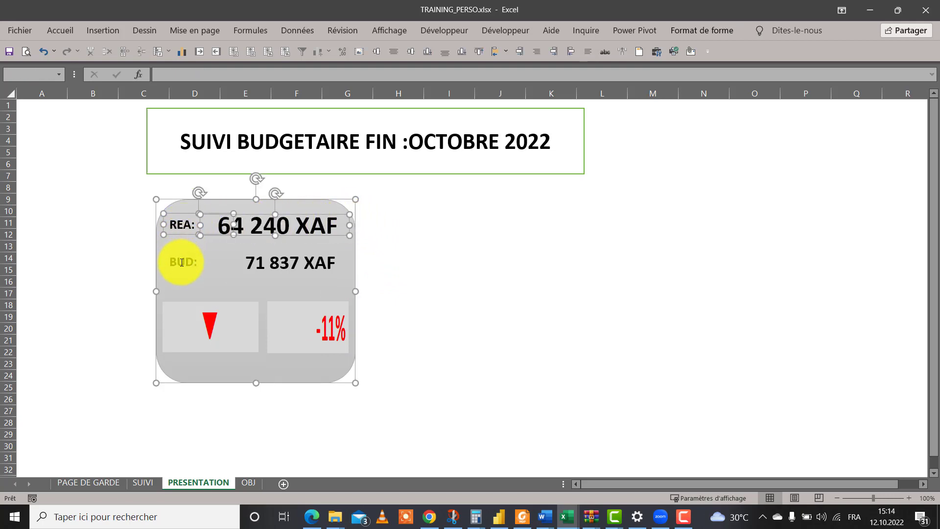